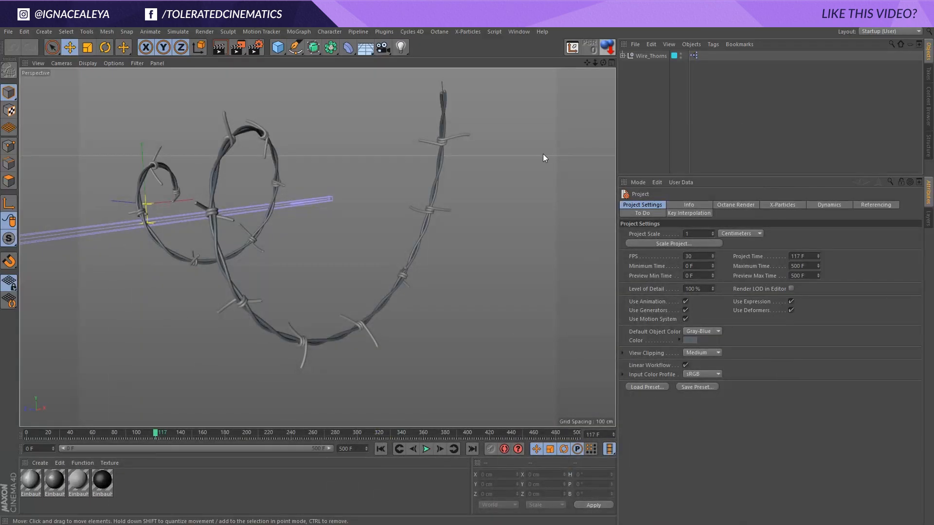
- Inspect the settings of the Wire_Thorns null, its XPresso tag and the Helix spline inside its hierarchy
{"action": "left_click", "coordinate": [661, 57]}
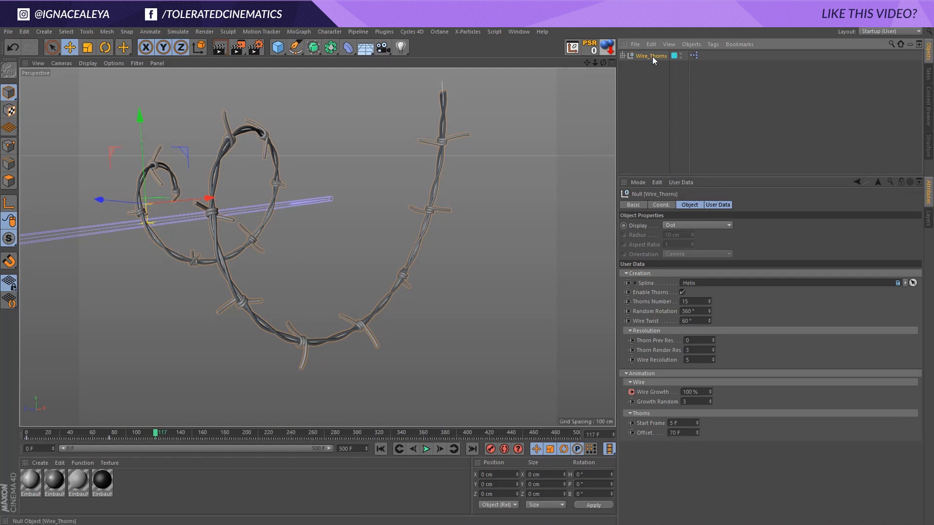
{"action": "left_click", "coordinate": [693, 56]}
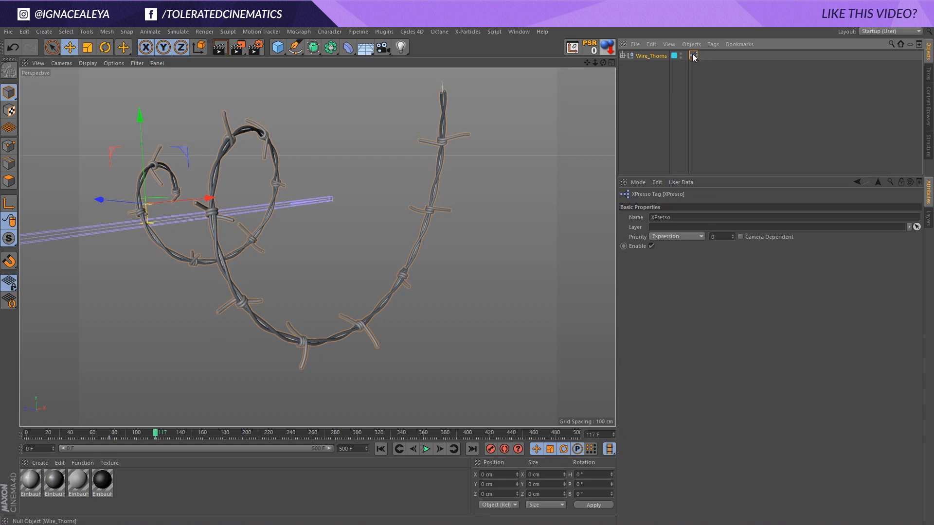
{"action": "left_click", "coordinate": [655, 55]}
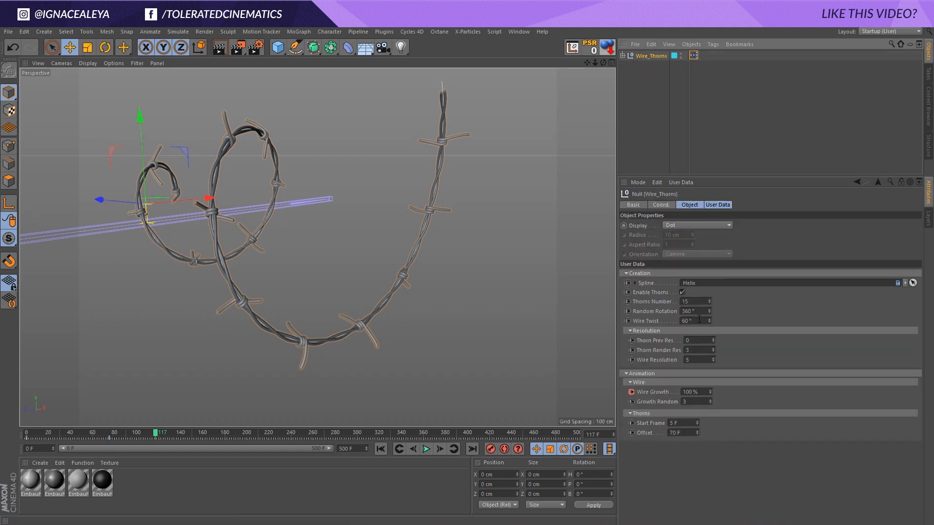
{"action": "left_click", "coordinate": [623, 56]}
{"action": "left_click", "coordinate": [647, 76]}
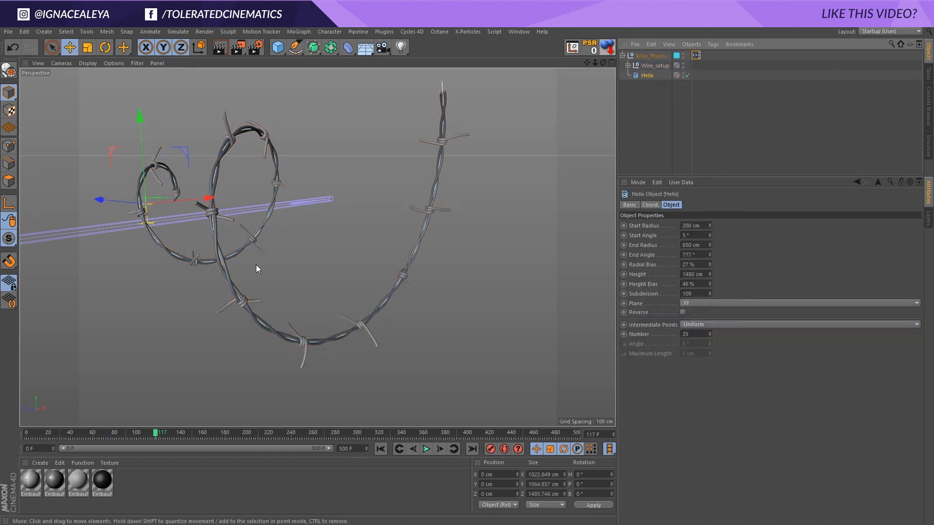
- Play the barbed wire's growth animation from the first frame, scrub through it and go to the last frame
{"action": "left_click", "coordinate": [381, 448]}
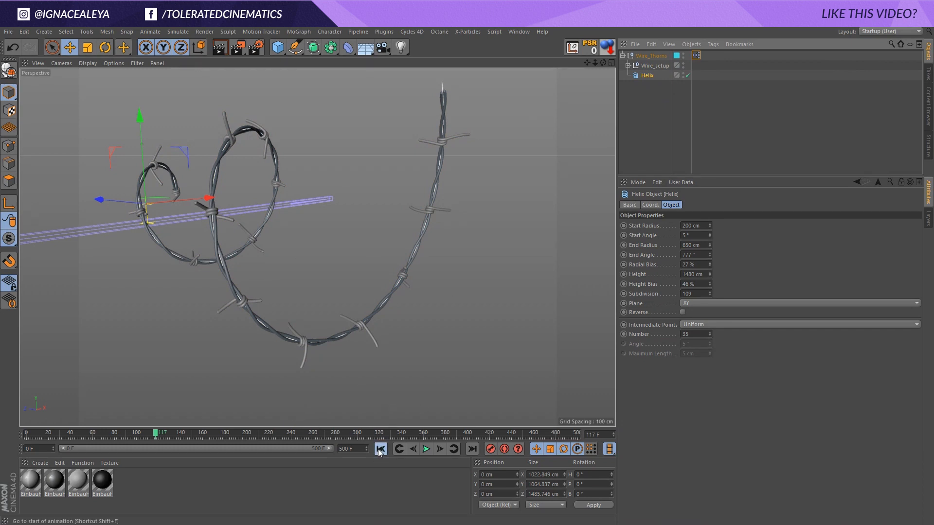
{"action": "left_click", "coordinate": [423, 449]}
{"action": "left_click", "coordinate": [425, 449]}
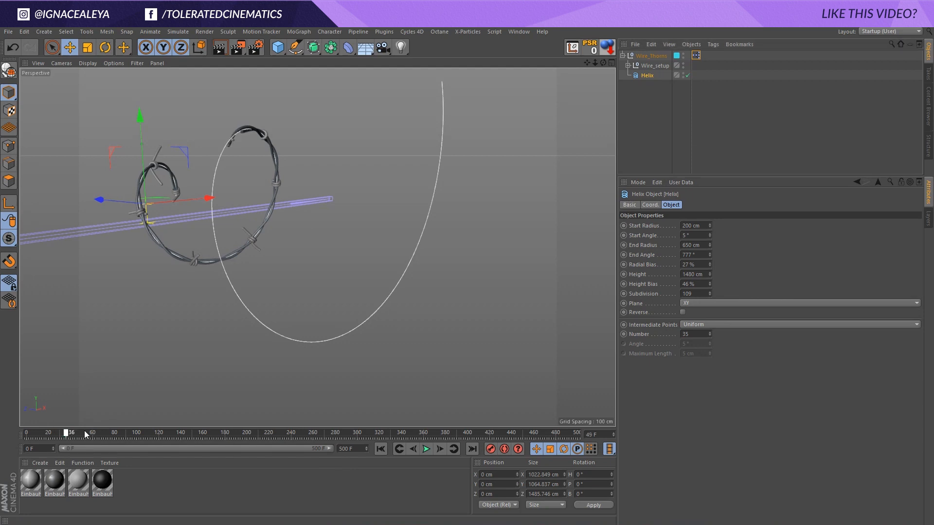
{"action": "mouse_move", "coordinate": [83, 432]}
{"action": "left_mouse_down"}
{"action": "mouse_move", "coordinate": [185, 435]}
{"action": "mouse_move", "coordinate": [41, 436]}
{"action": "mouse_move", "coordinate": [113, 431]}
{"action": "mouse_move", "coordinate": [93, 433]}
{"action": "left_mouse_up"}
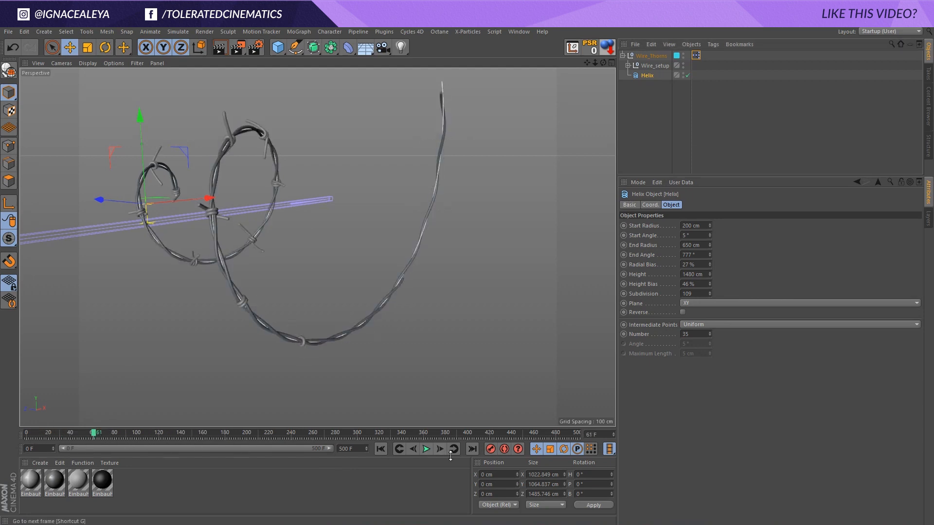
{"action": "left_click", "coordinate": [470, 449]}
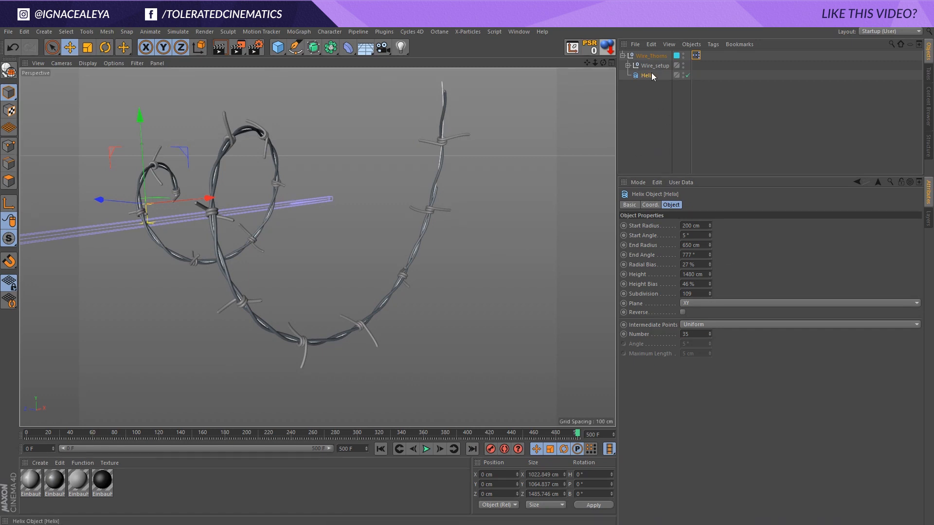
- Set the Helix's end radius to 200 cm and run the timeline to regrow the wire along it
{"action": "left_click", "coordinate": [691, 245]}
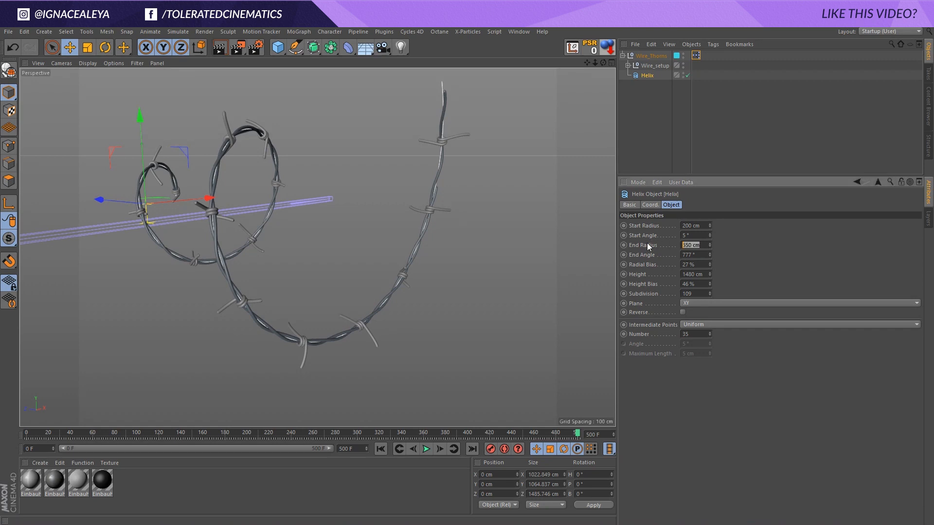
{"action": "type", "text": "200"}
{"action": "key", "text": "Return"}
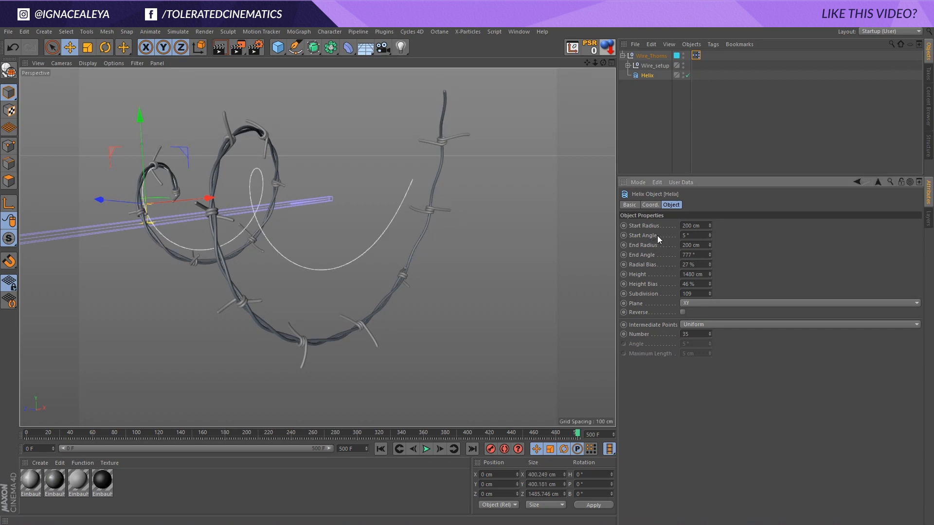
{"action": "left_click", "coordinate": [426, 448]}
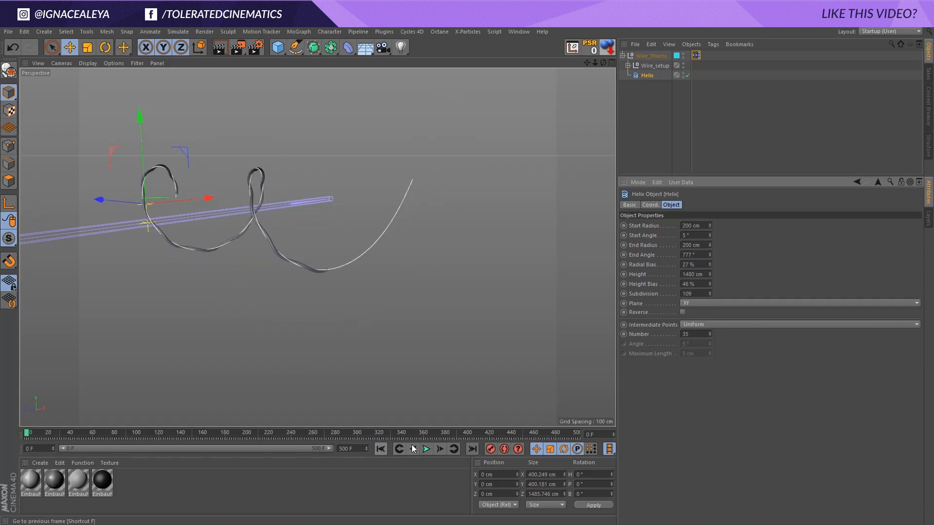
{"action": "left_click", "coordinate": [426, 449]}
{"action": "left_click_drag", "start_coordinate": [125, 435], "coordinate": [340, 438]}
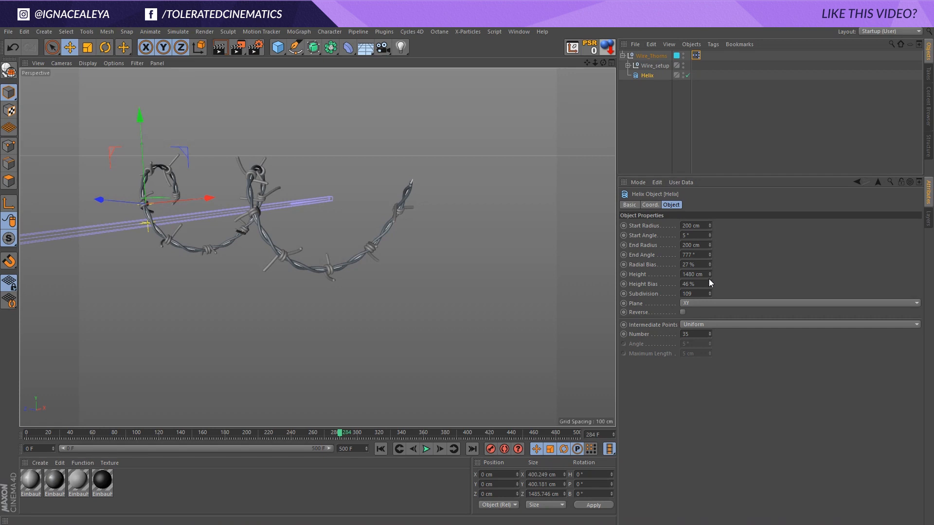
- Set the Helix's height to 4000 cm and play the growth animation from the start
{"action": "left_click_drag", "start_coordinate": [709, 274], "coordinate": [709, 252]}
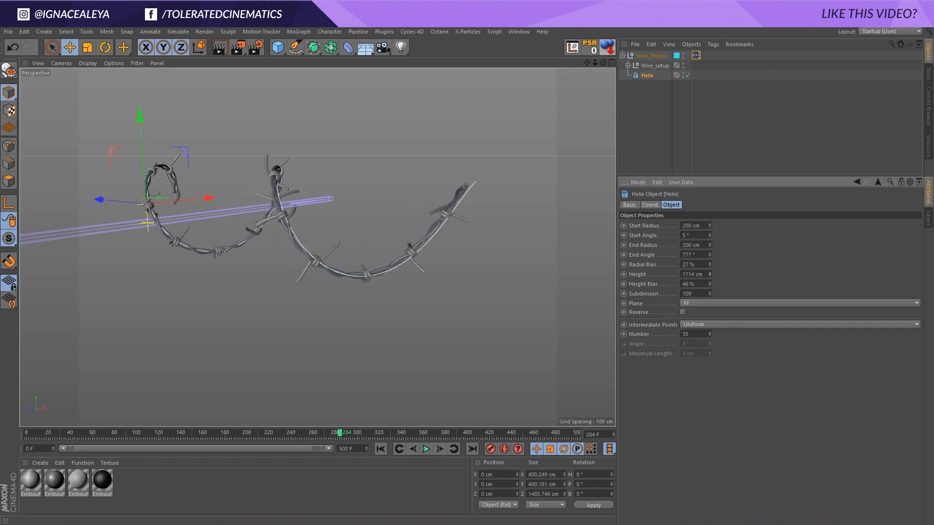
{"action": "double_click", "coordinate": [695, 274]}
{"action": "type", "text": "400"}
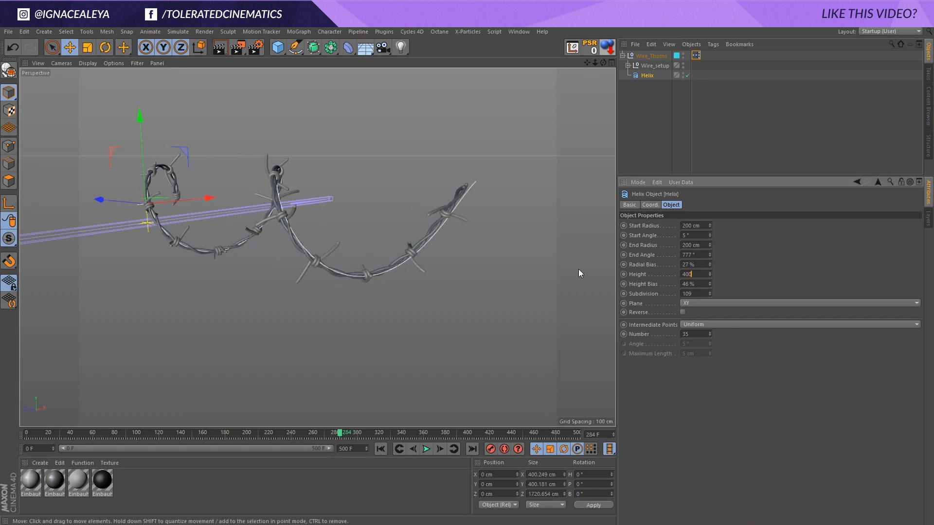
{"action": "type", "text": "0"}
{"action": "key", "text": "Return"}
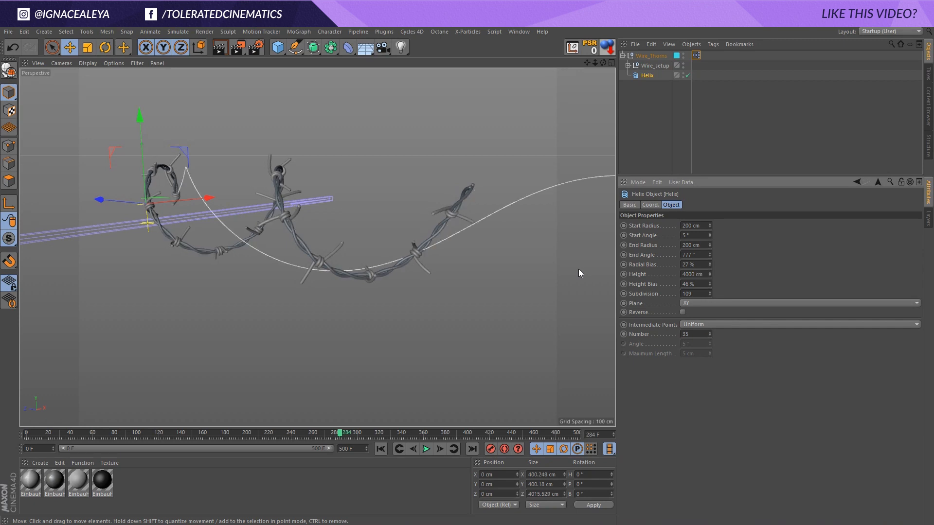
{"action": "left_click", "coordinate": [381, 448]}
{"action": "left_click", "coordinate": [426, 448]}
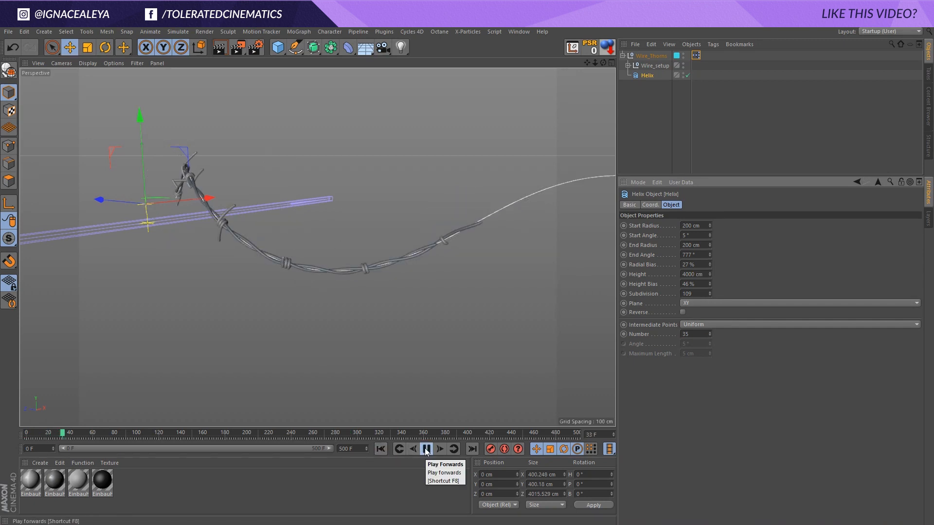
{"action": "left_click", "coordinate": [426, 449]}
- Set the Helix's start and end radius to 100 cm and play the animation until the wire is fully grown
{"action": "left_click_drag", "start_coordinate": [431, 414], "coordinate": [348, 308], "text": "alt"}
{"action": "double_click", "coordinate": [690, 225]}
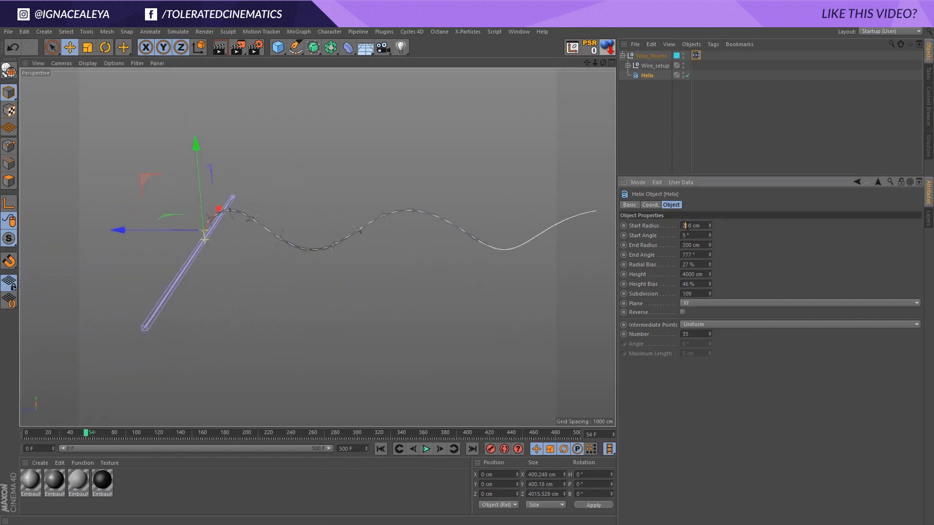
{"action": "type", "text": "100"}
{"action": "double_click", "coordinate": [695, 245]}
{"action": "type", "text": "100"}
{"action": "key", "text": "Return"}
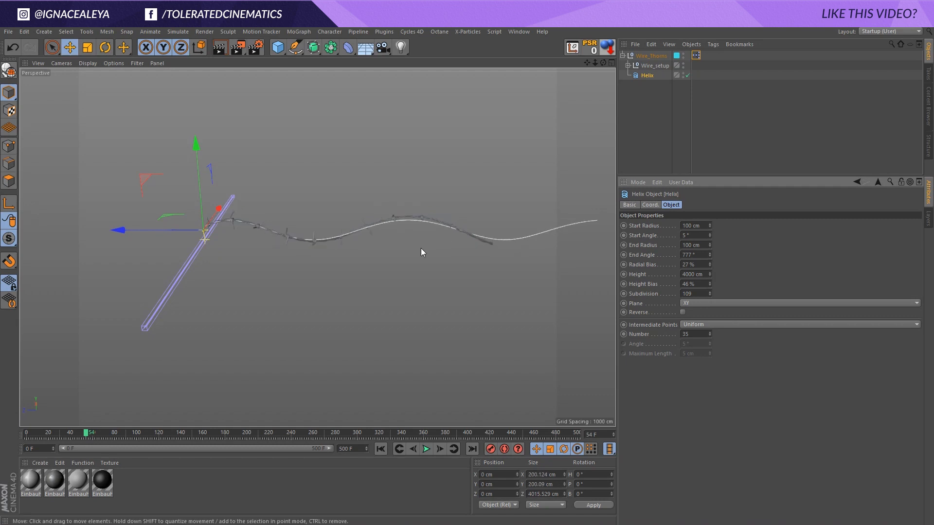
{"action": "left_click", "coordinate": [380, 448]}
{"action": "left_click", "coordinate": [425, 449]}
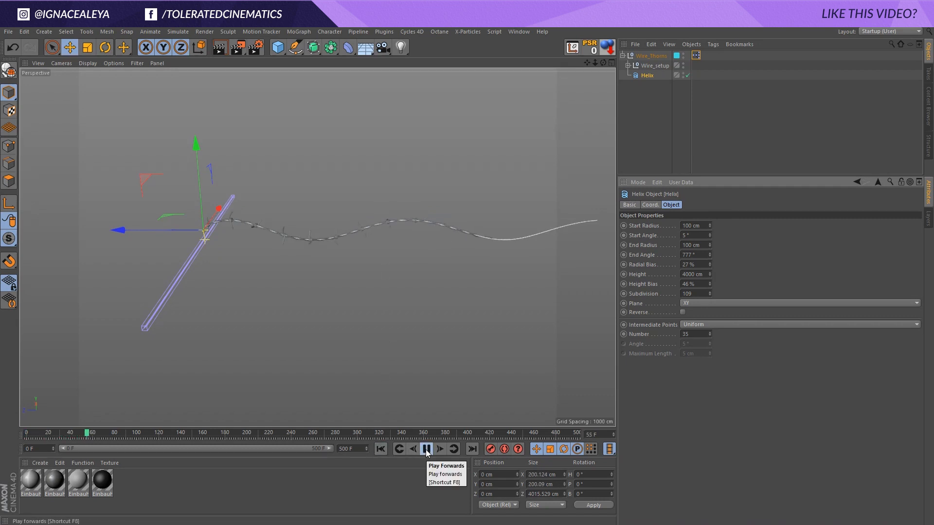
{"action": "left_click", "coordinate": [426, 449]}
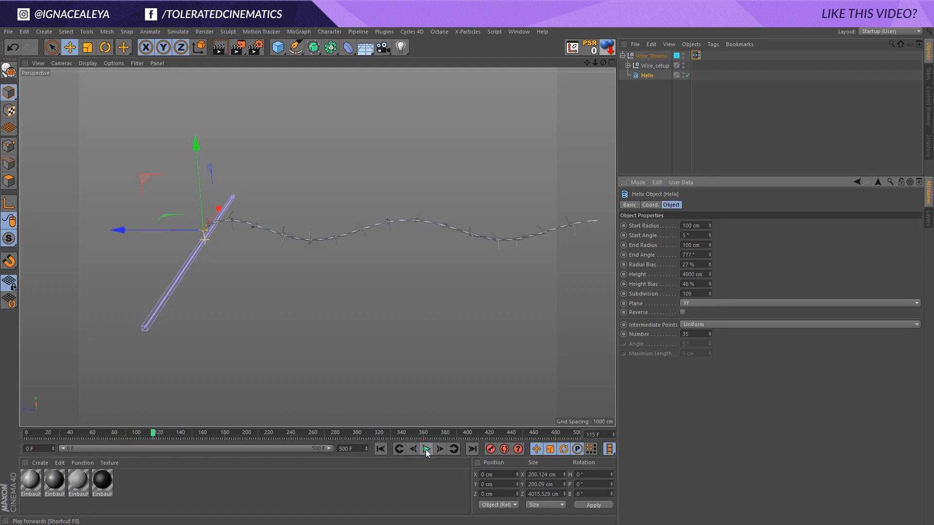
- Advance the animation to about frame 146 and bake the Wire_Thorns rig with Current State to Object
{"action": "left_click", "coordinate": [641, 56]}
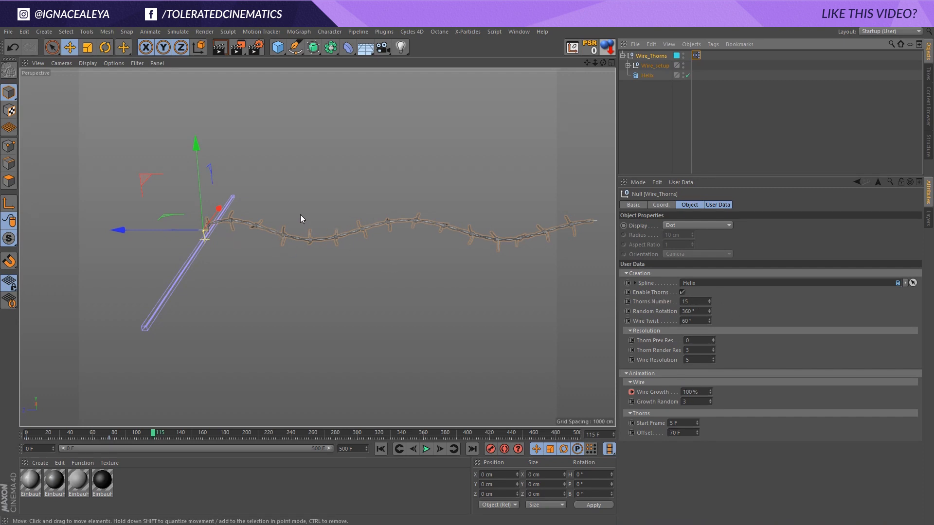
{"action": "left_click", "coordinate": [427, 449]}
{"action": "left_click", "coordinate": [426, 450]}
{"action": "right_click", "coordinate": [637, 55]}
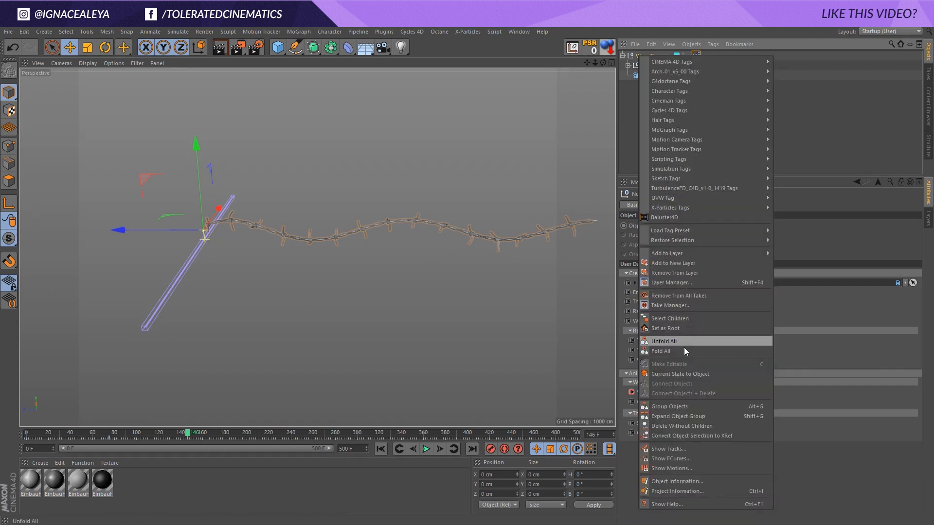
{"action": "left_click", "coordinate": [675, 374]}
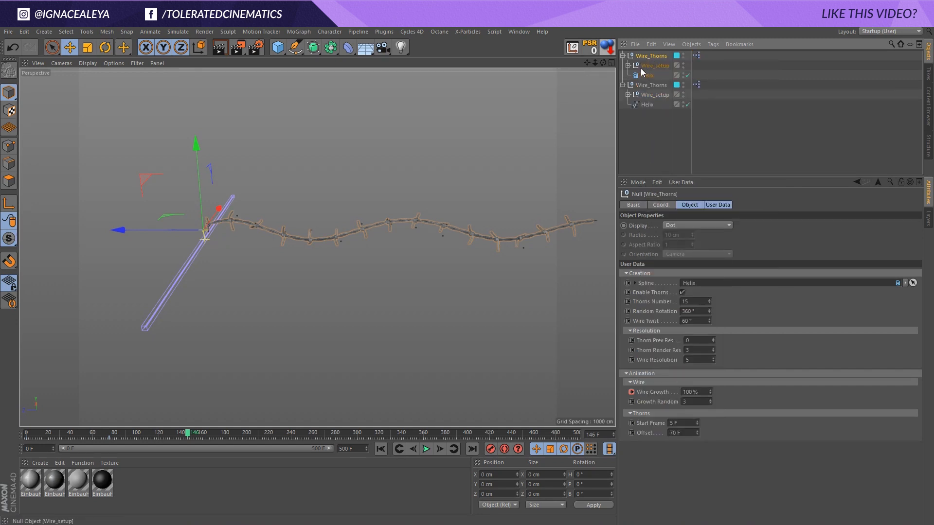
- Delete the original Wire_Thorns rig, keeping only the baked copy with the editable Helix spline
{"action": "left_click", "coordinate": [647, 105]}
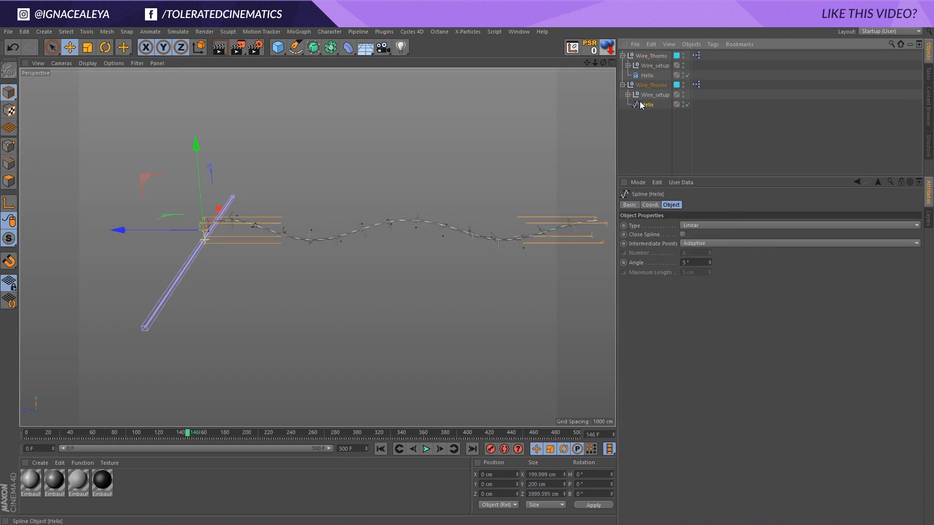
{"action": "left_click", "coordinate": [653, 55]}
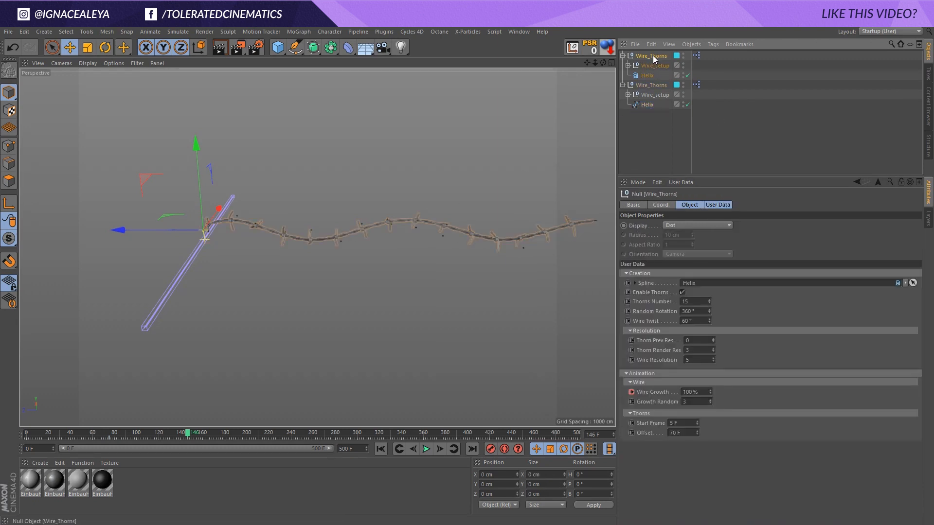
{"action": "key", "text": "Delete"}
- Select the baked Wire_Thorns with all its children and merge them into one mesh with Connect Objects + Delete
{"action": "left_click", "coordinate": [652, 55]}
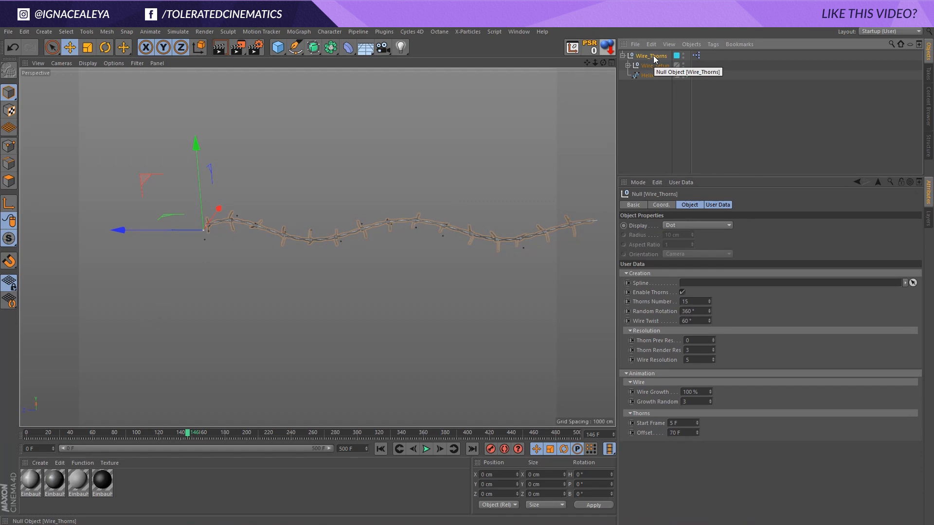
{"action": "right_click", "coordinate": [652, 56]}
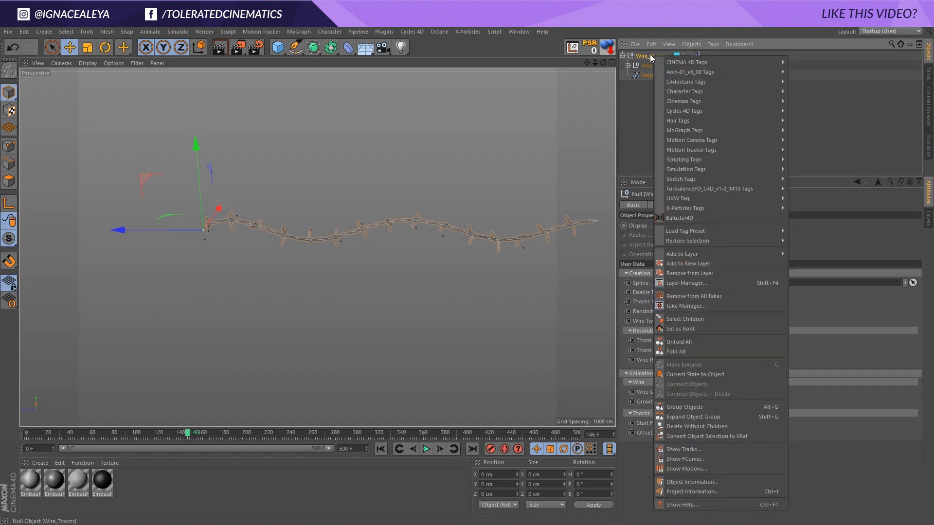
{"action": "left_click", "coordinate": [702, 318]}
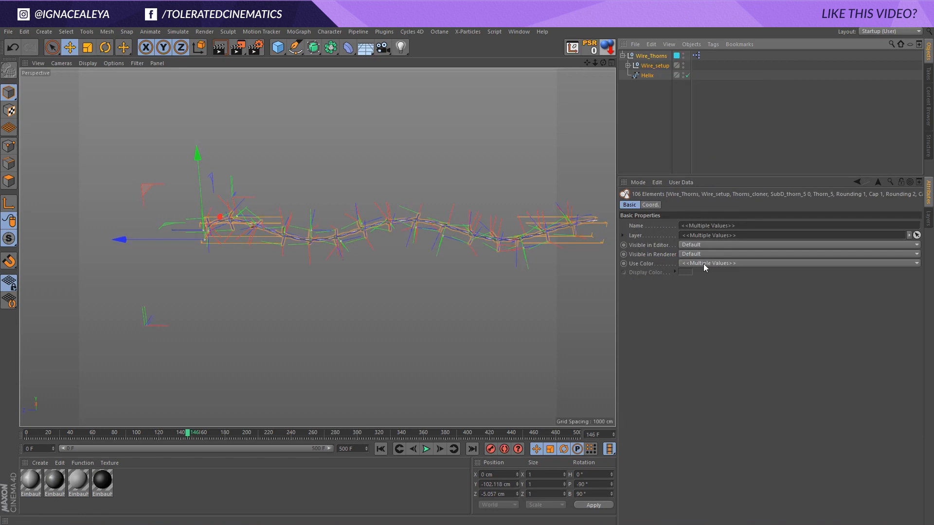
{"action": "right_click", "coordinate": [661, 59]}
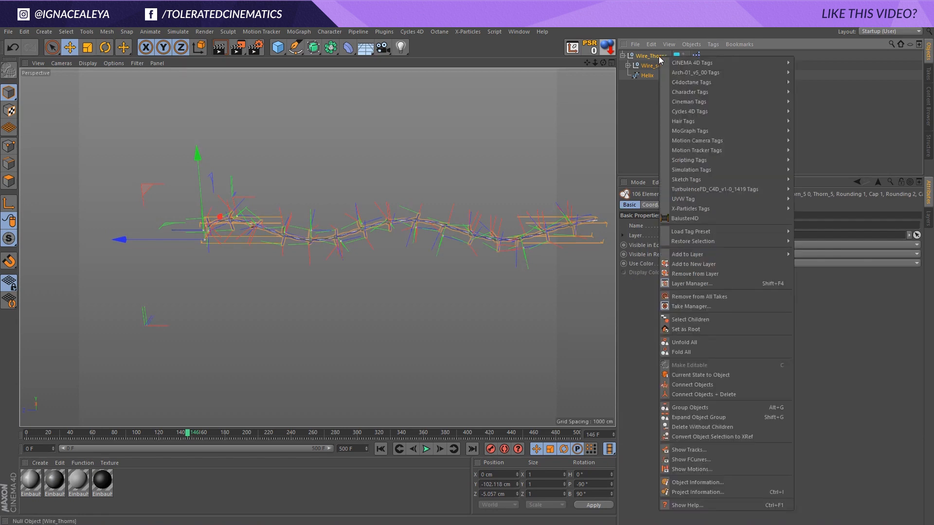
{"action": "left_click", "coordinate": [713, 394]}
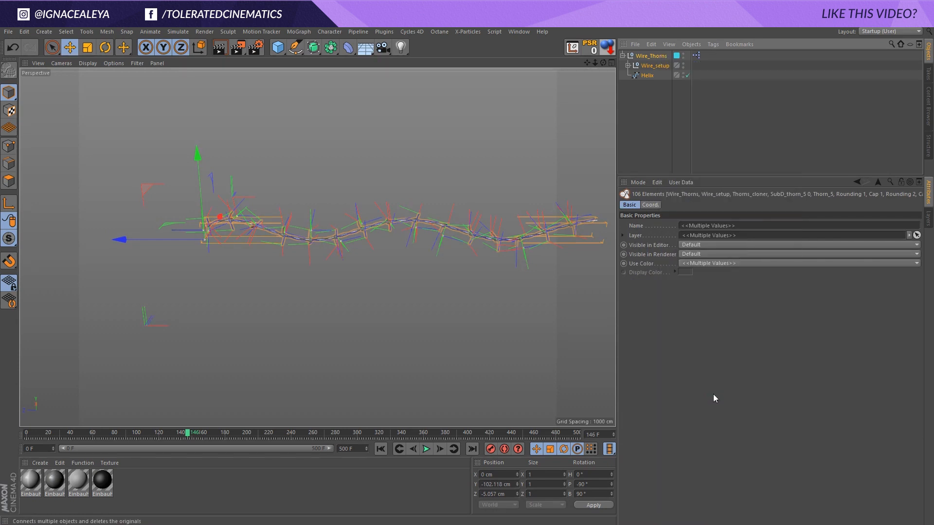
{"action": "left_click", "coordinate": [636, 80]}
- Remove the XPresso, polygon selection and UVW tags from the merged wire object, keeping its Phong tag, and select the object
{"action": "left_click", "coordinate": [655, 56]}
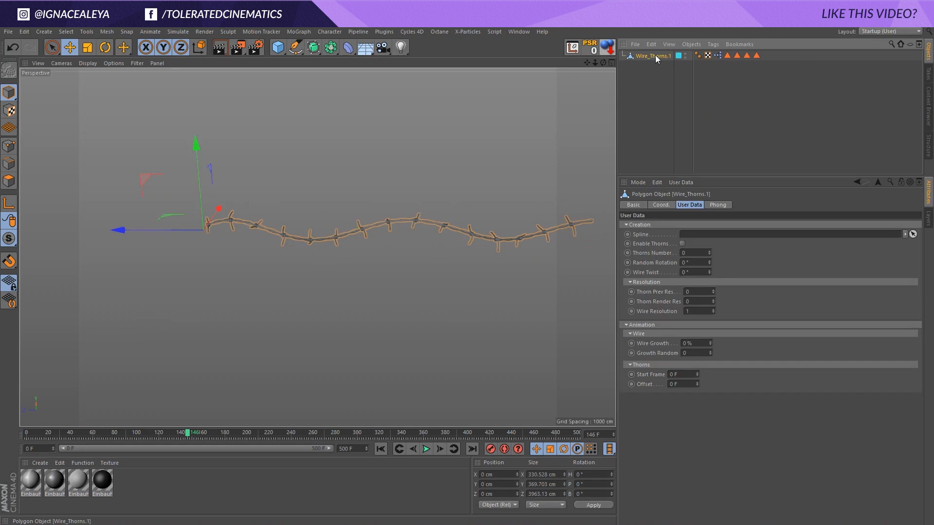
{"action": "left_click", "coordinate": [718, 55]}
{"action": "key", "text": "Delete"}
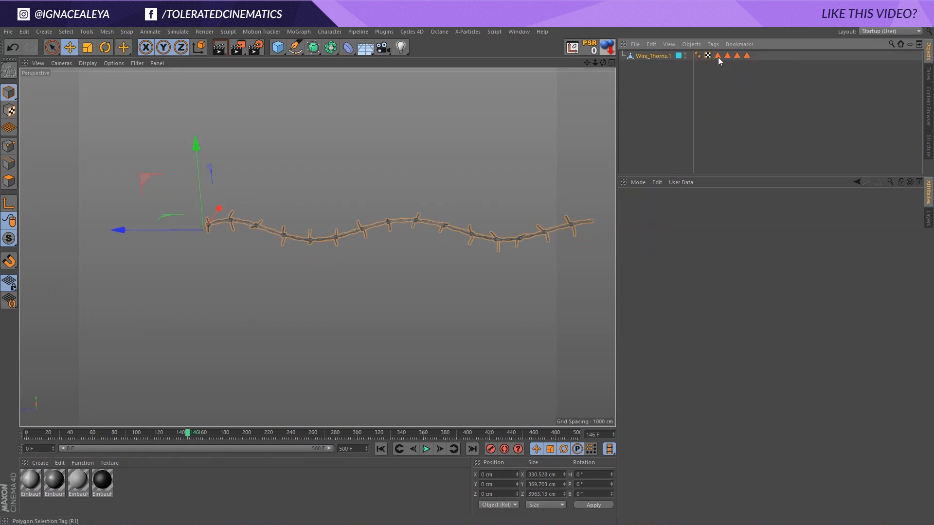
{"action": "left_click_drag", "start_coordinate": [718, 65], "coordinate": [775, 48]}
{"action": "key", "text": "Delete"}
{"action": "left_click", "coordinate": [708, 56]}
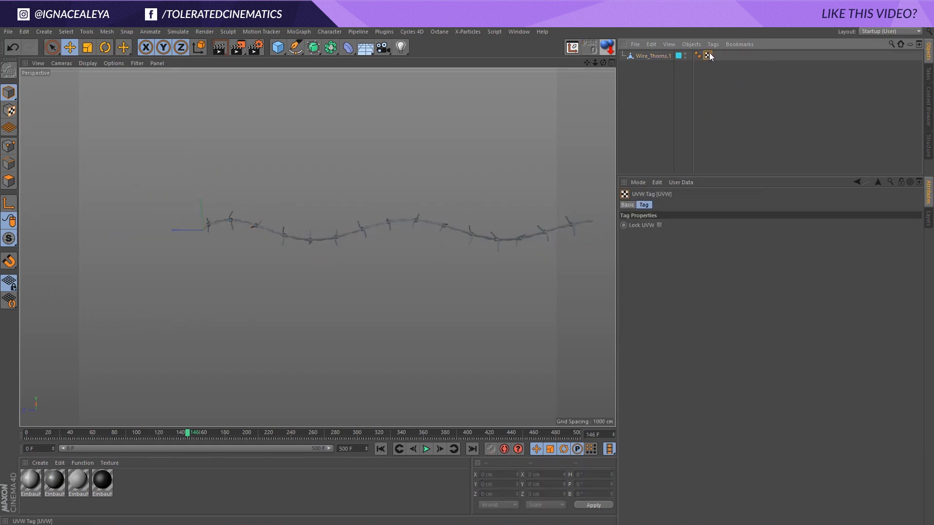
{"action": "left_click", "coordinate": [739, 78]}
{"action": "left_click", "coordinate": [709, 56]}
{"action": "key", "text": "Delete"}
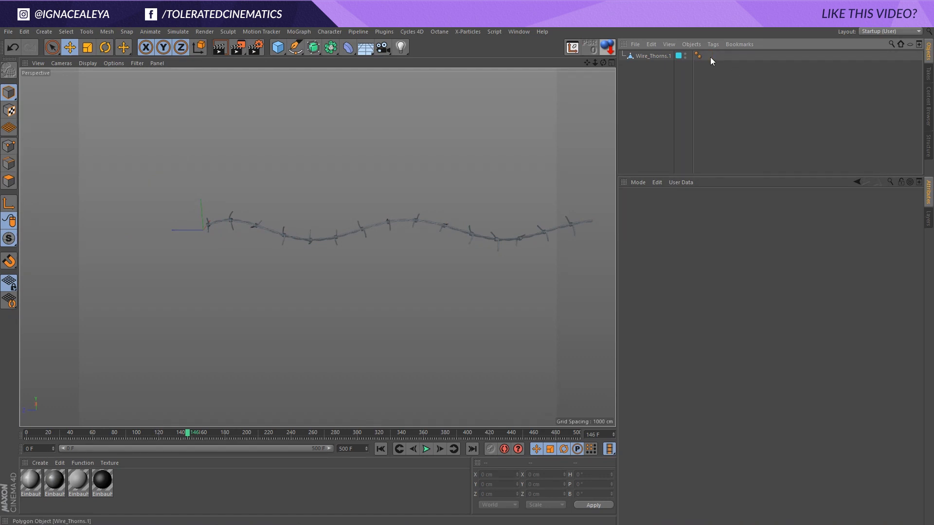
{"action": "left_click", "coordinate": [655, 57]}
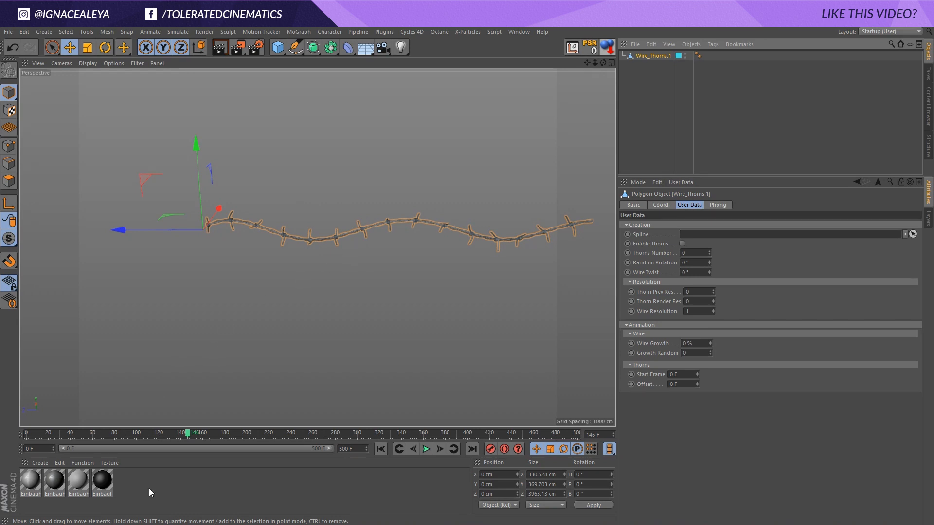
- Delete the four leftover Einbauhaube materials and create a new material
{"action": "left_click_drag", "start_coordinate": [149, 488], "coordinate": [23, 480]}
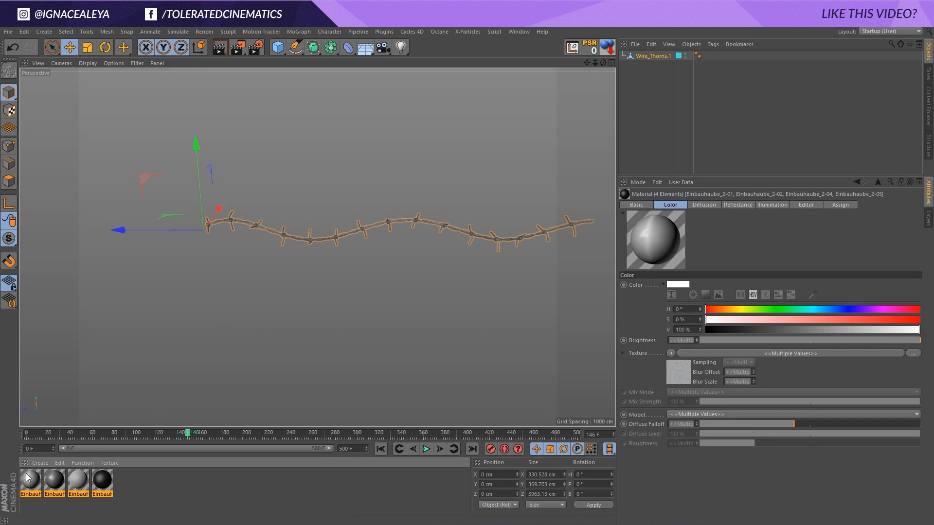
{"action": "key", "text": "Delete"}
{"action": "left_click", "coordinate": [39, 463]}
{"action": "left_click", "coordinate": [49, 370]}
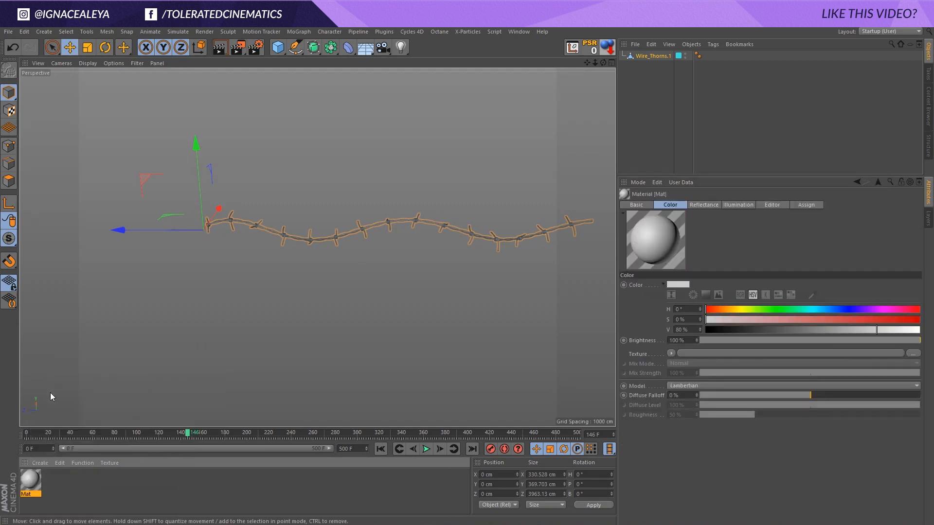
- Rename the new material Iron and apply it to the merged wire object
{"action": "double_click", "coordinate": [30, 480]}
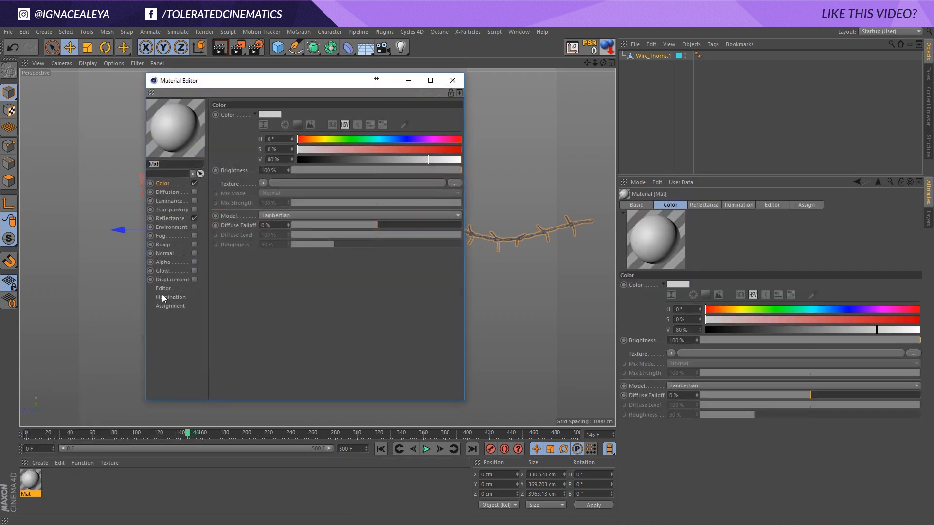
{"action": "type", "text": "Iron"}
{"action": "key", "text": "Return"}
{"action": "left_click", "coordinate": [452, 81]}
{"action": "left_click_drag", "start_coordinate": [32, 479], "coordinate": [662, 58]}
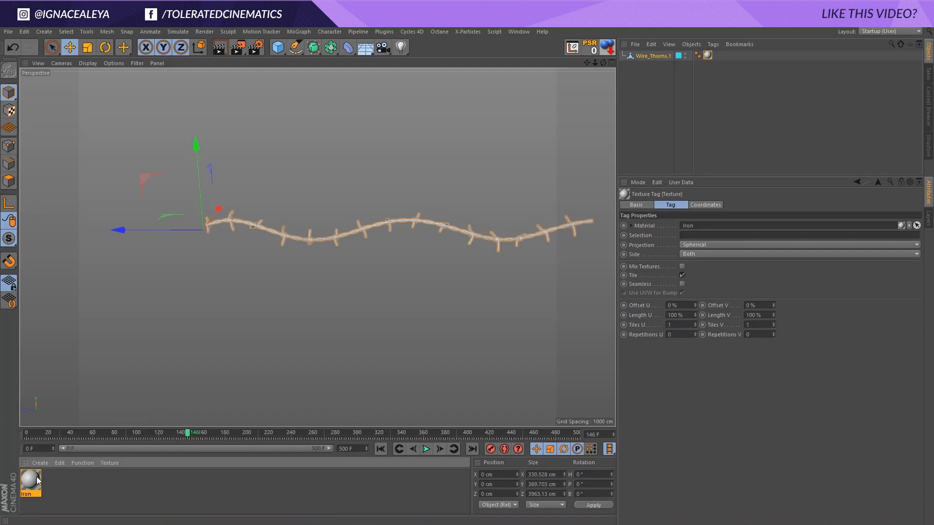
- Load a Layer shader into the Iron material's color texture and add a Color shader layer inside it
{"action": "double_click", "coordinate": [36, 476]}
{"action": "left_click_drag", "start_coordinate": [289, 81], "coordinate": [525, 95]}
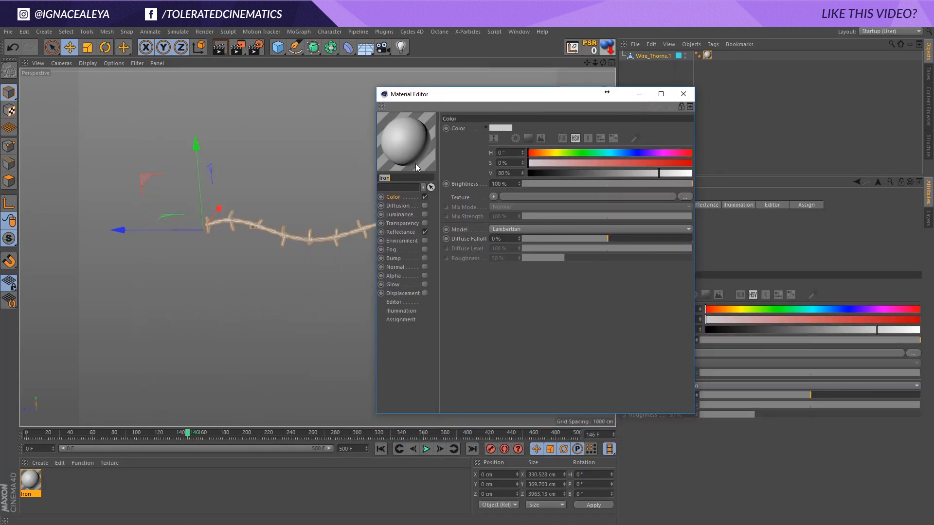
{"action": "left_click", "coordinate": [494, 196]}
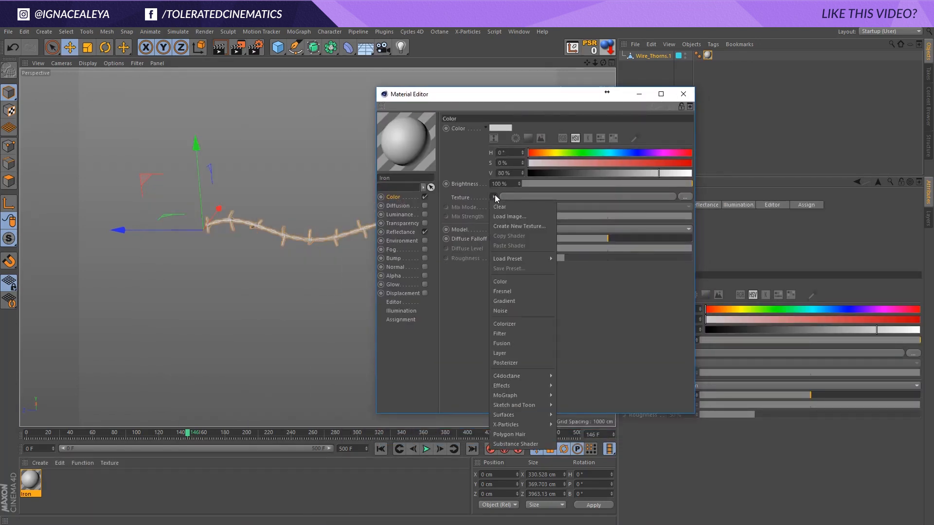
{"action": "left_click", "coordinate": [506, 353]}
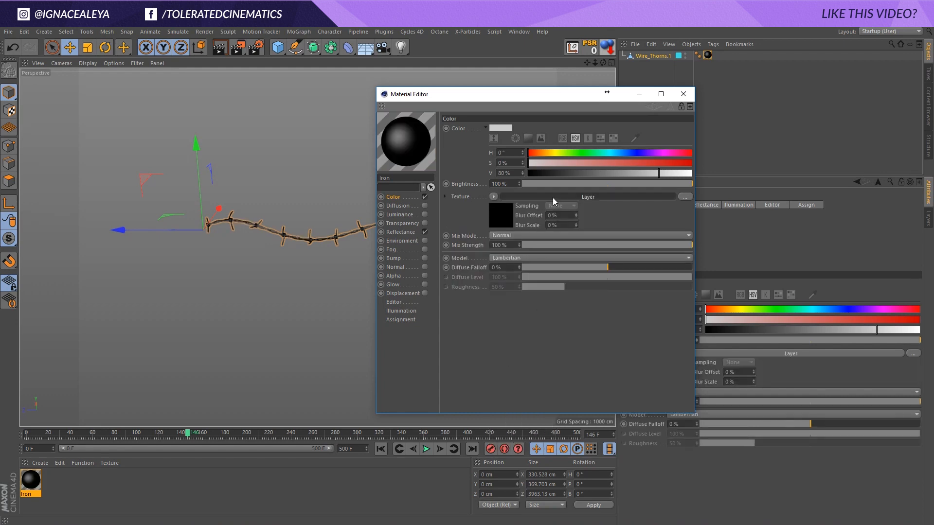
{"action": "left_click", "coordinate": [552, 197]}
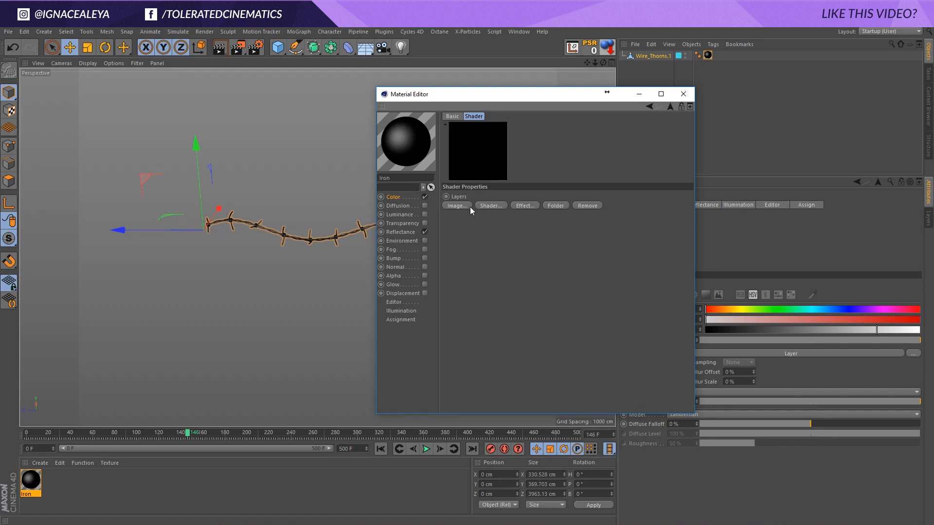
{"action": "left_click", "coordinate": [498, 208]}
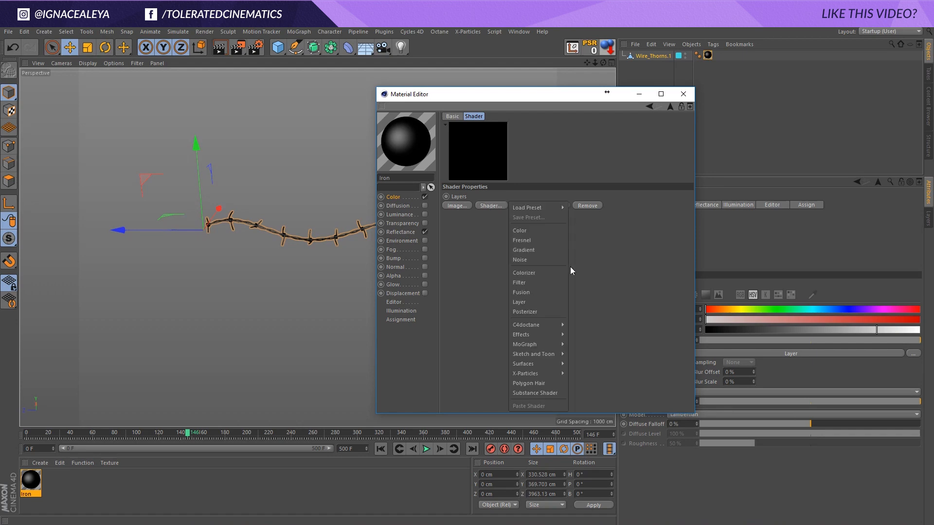
{"action": "left_click", "coordinate": [537, 230]}
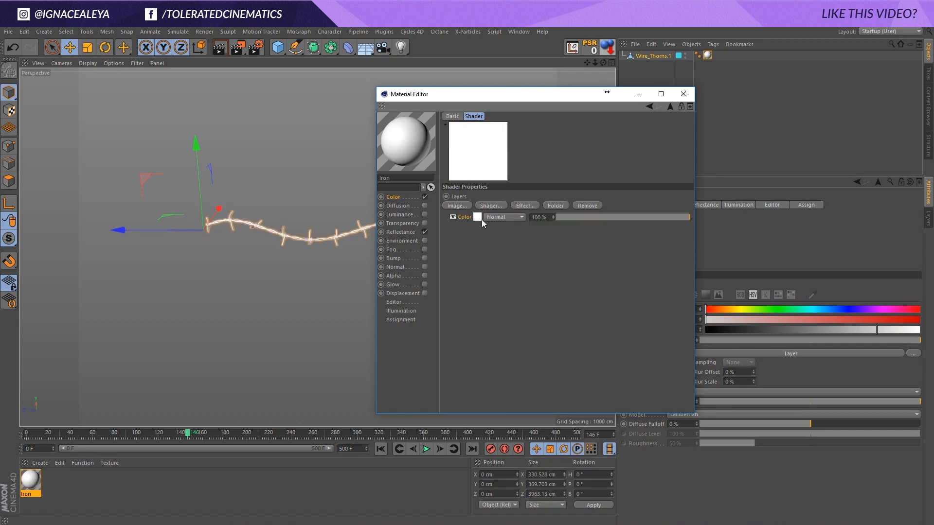
- Set the Color layer to a dark brown with hue 26°, saturation 21% and value 20%, and return to the layer list
{"action": "left_click", "coordinate": [478, 217]}
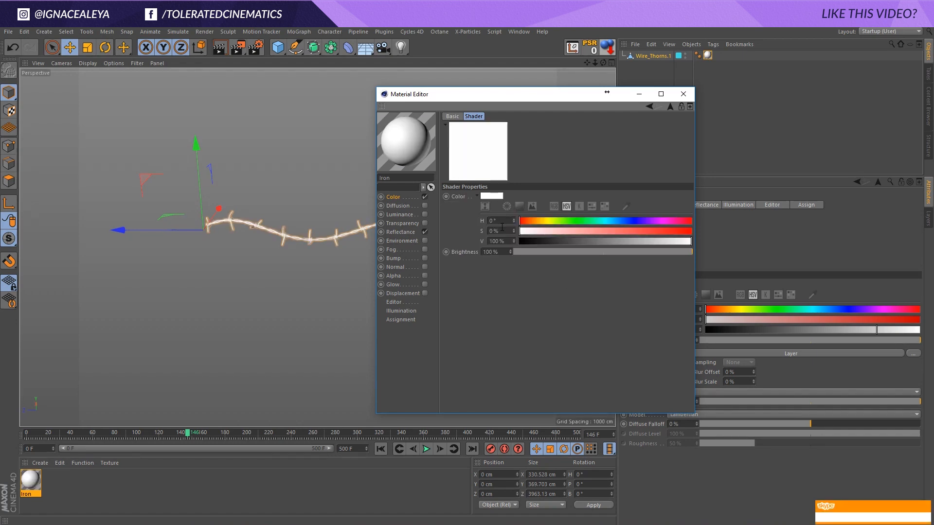
{"action": "left_click", "coordinate": [552, 240]}
{"action": "left_click", "coordinate": [556, 231]}
{"action": "left_click", "coordinate": [532, 220]}
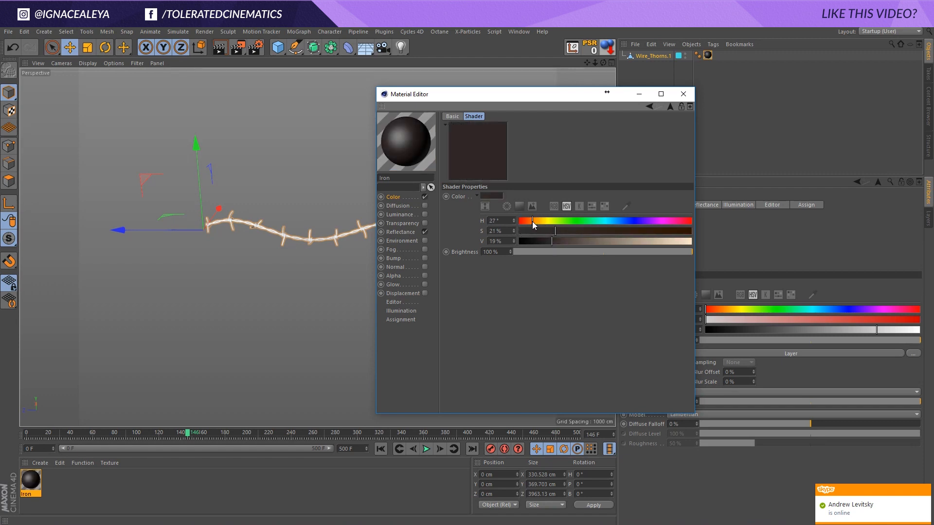
{"action": "left_click", "coordinate": [541, 240]}
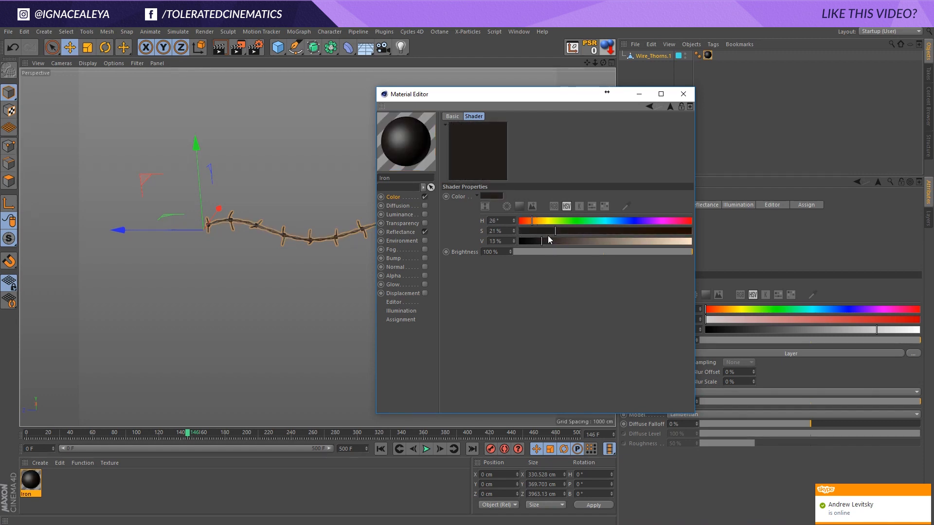
{"action": "left_click", "coordinate": [556, 230]}
{"action": "left_click", "coordinate": [536, 241]}
{"action": "left_click", "coordinate": [586, 230]}
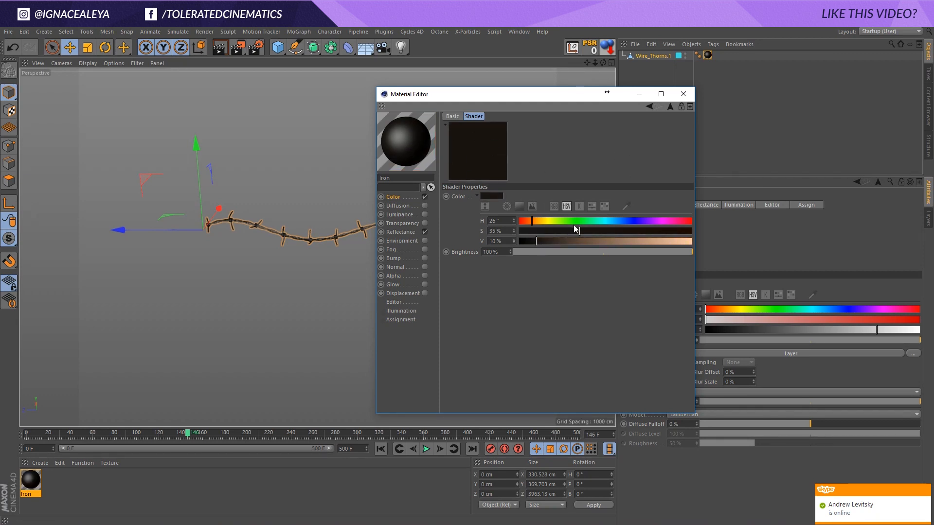
{"action": "left_click", "coordinate": [562, 242]}
{"action": "left_click", "coordinate": [553, 240]}
{"action": "left_click", "coordinate": [541, 231]}
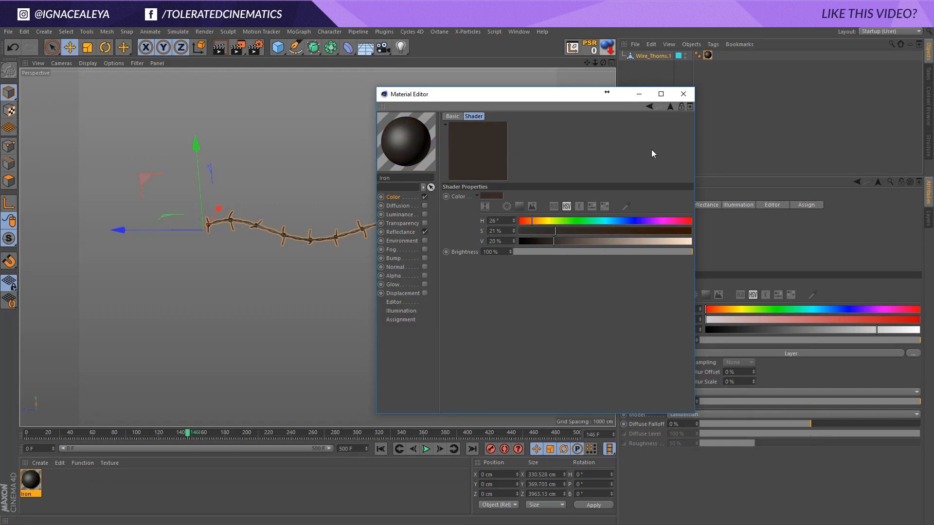
{"action": "left_click", "coordinate": [670, 106]}
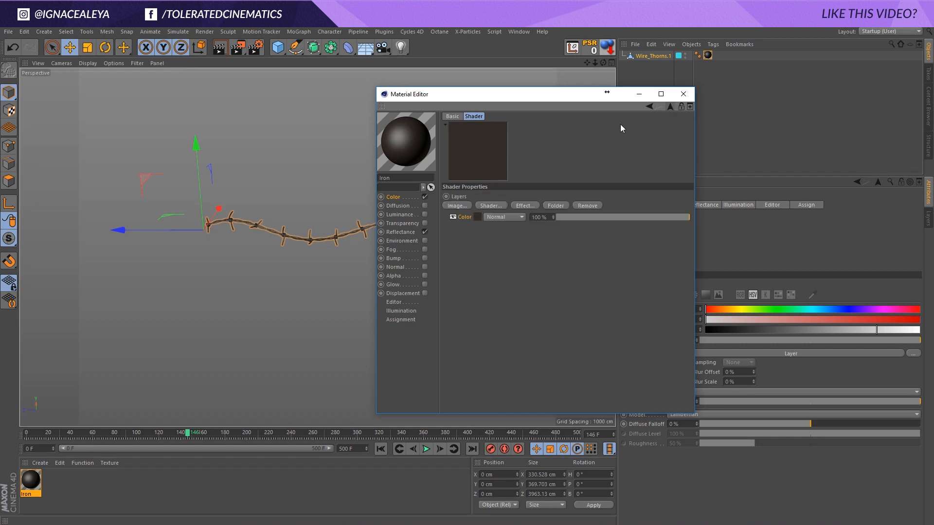
- Add a Noise layer above the Color layer, blended with Overlay at about 19% strength
{"action": "left_click", "coordinate": [492, 210]}
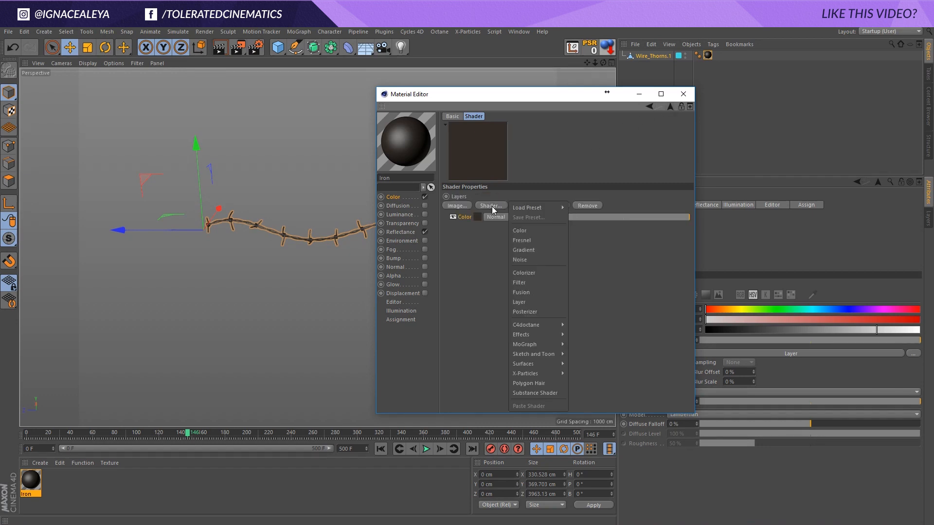
{"action": "left_click", "coordinate": [520, 262]}
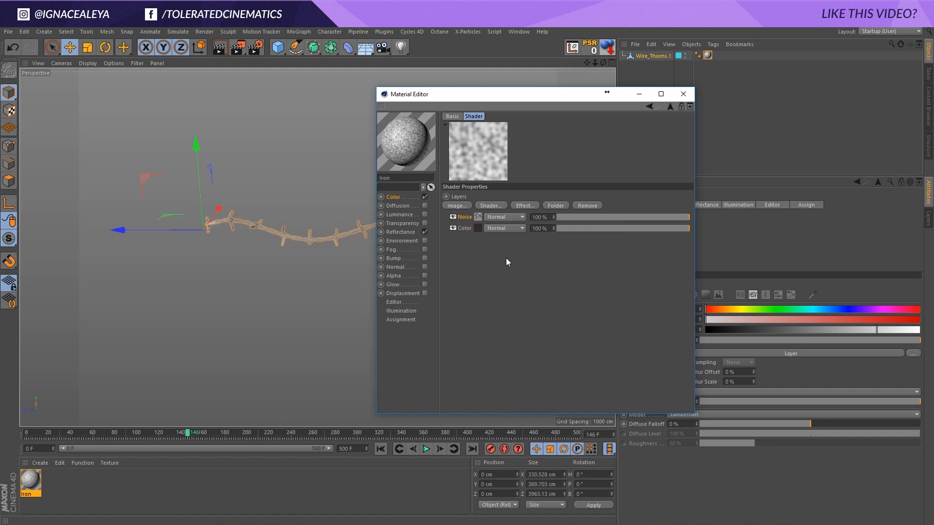
{"action": "left_click", "coordinate": [503, 217]}
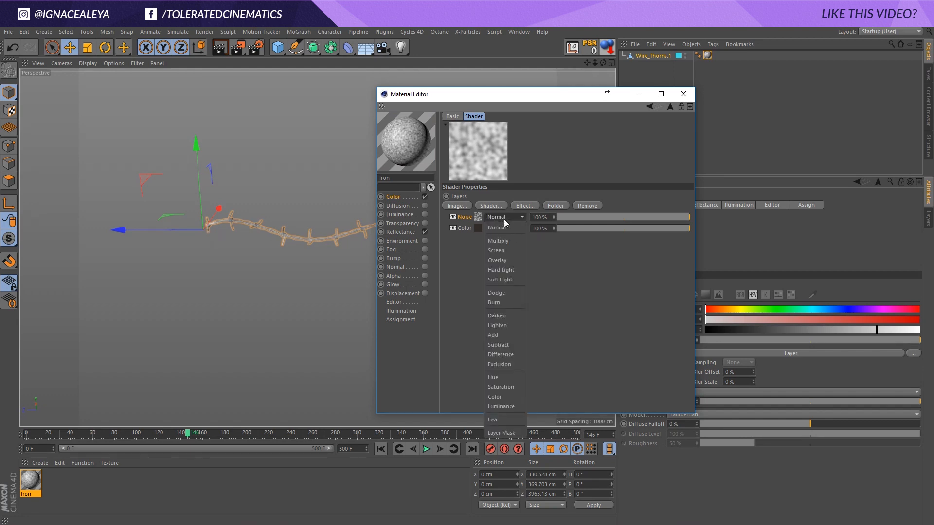
{"action": "left_click", "coordinate": [500, 261]}
{"action": "left_click", "coordinate": [599, 218]}
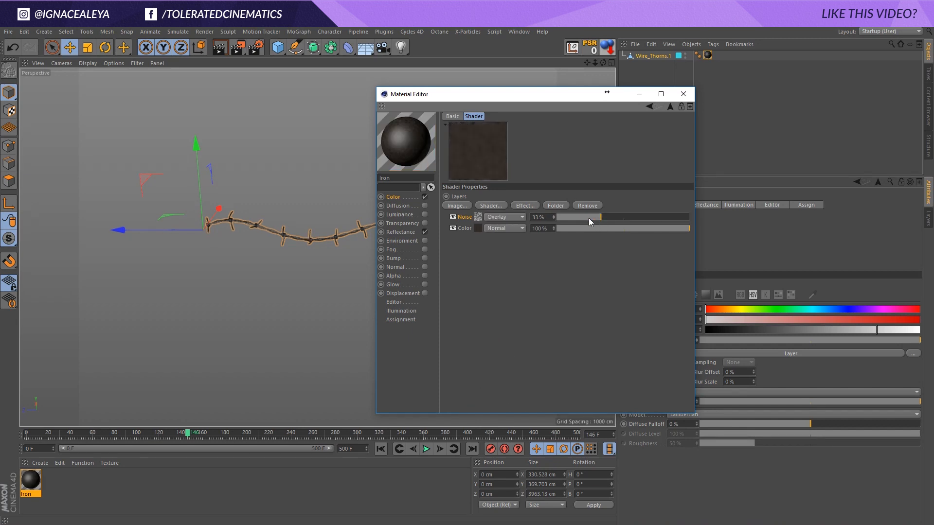
{"action": "left_click_drag", "start_coordinate": [611, 217], "coordinate": [581, 217]}
- Set the Noise layer's global scale to 250% and return to the layer list
{"action": "left_click", "coordinate": [478, 217]}
{"action": "left_click", "coordinate": [513, 252]}
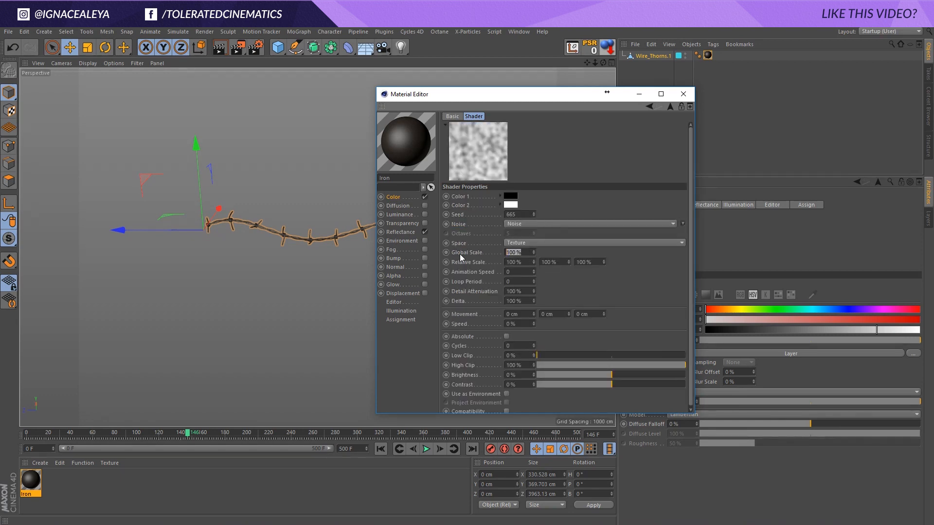
{"action": "type", "text": "250"}
{"action": "key", "text": "Return"}
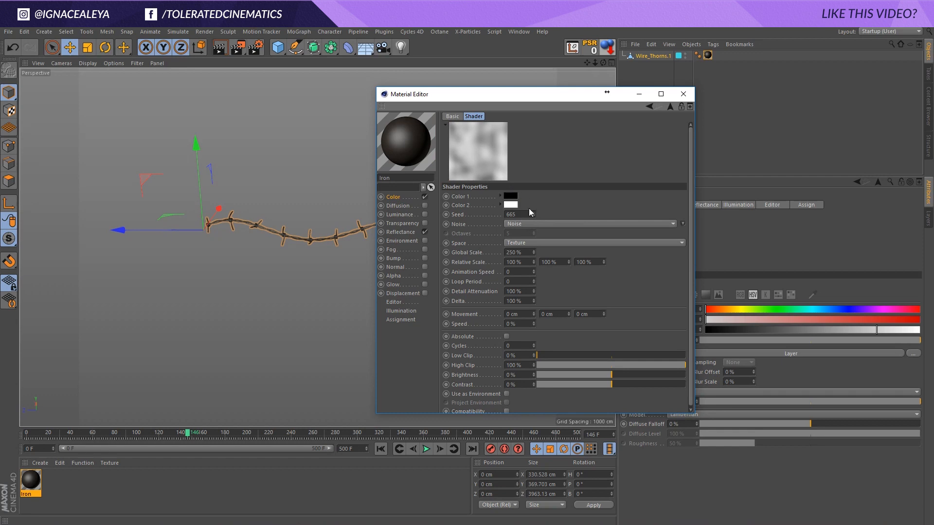
{"action": "left_click", "coordinate": [671, 108]}
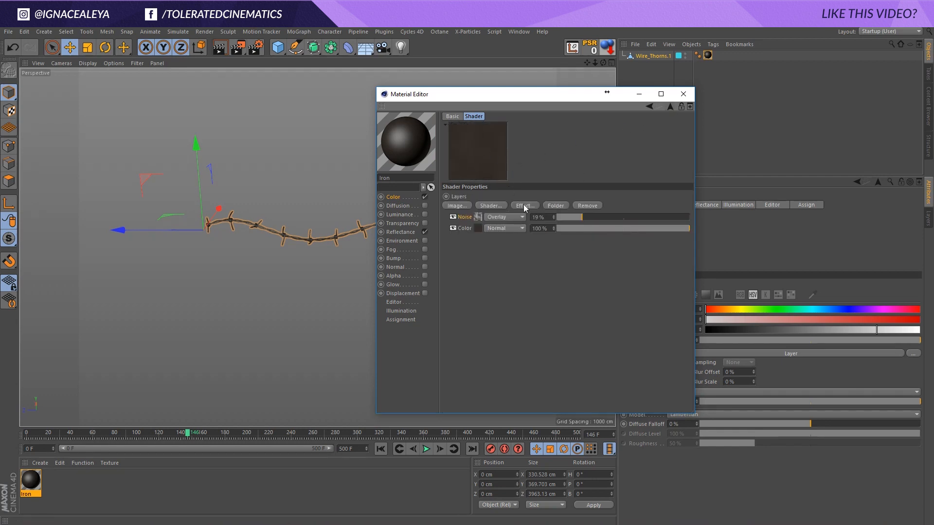
- Add a second Noise shader on top of the layer stack and set its noise type to Luka
{"action": "left_click", "coordinate": [492, 207]}
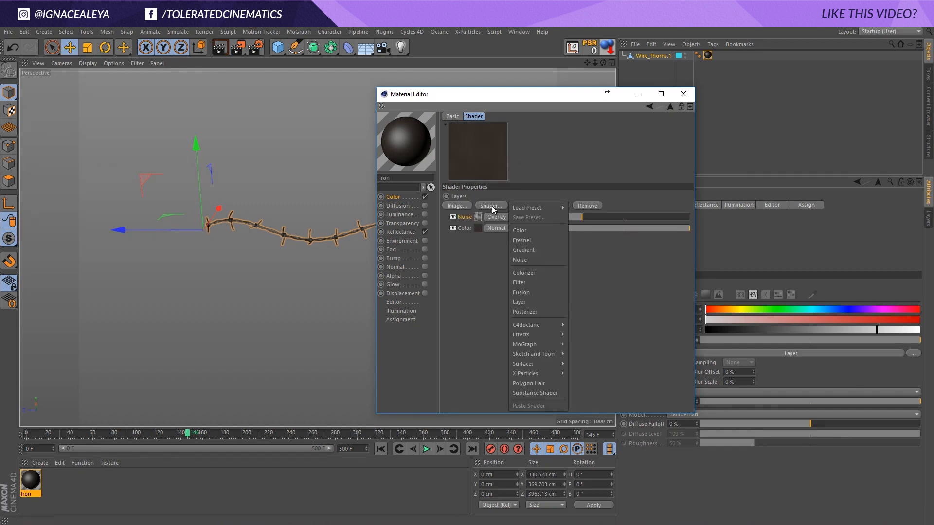
{"action": "left_click", "coordinate": [535, 260]}
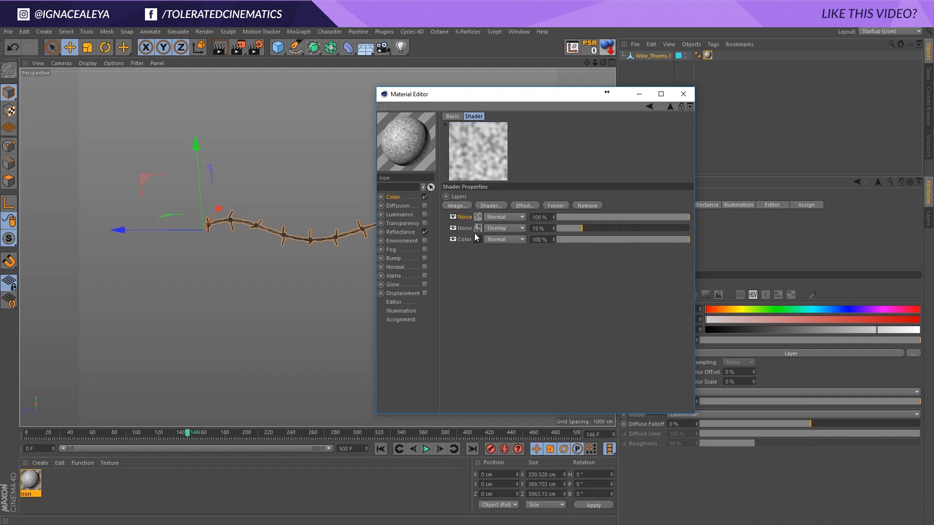
{"action": "left_click", "coordinate": [477, 217]}
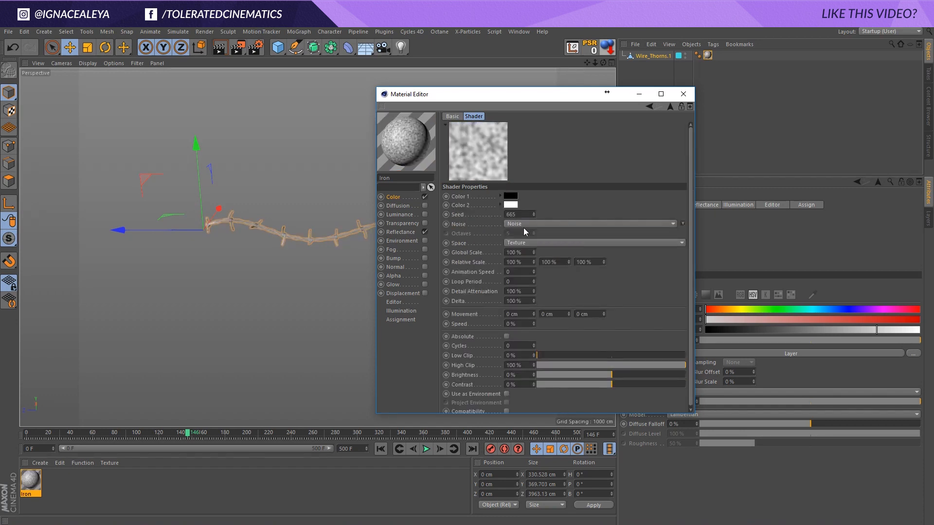
{"action": "left_click", "coordinate": [546, 223]}
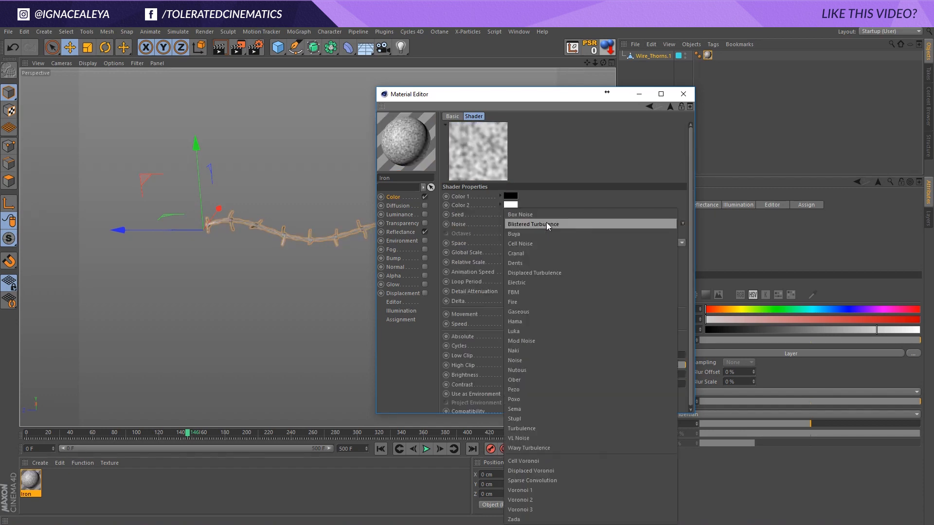
{"action": "left_click", "coordinate": [521, 330]}
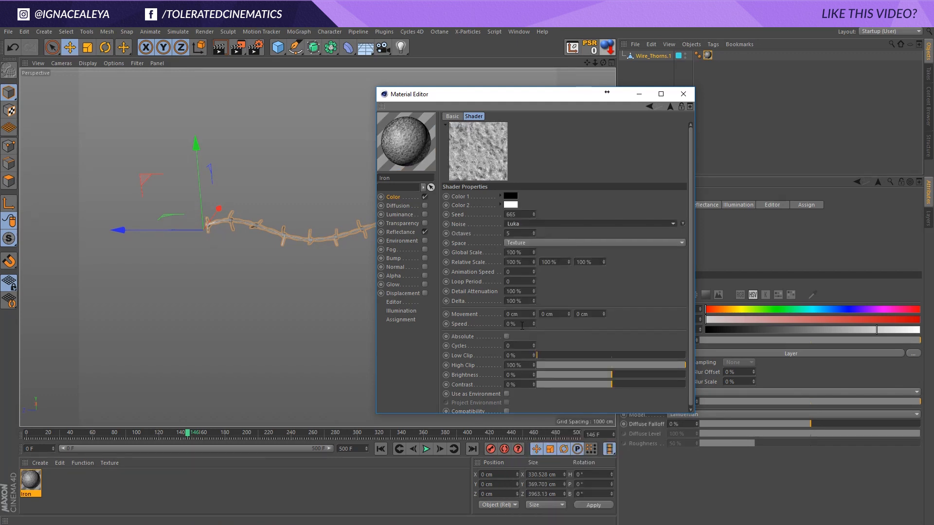
- Set Color 1 of the Luka noise to a saturated rusty orange-brown
{"action": "left_click", "coordinate": [510, 196]}
{"action": "left_click", "coordinate": [491, 212]}
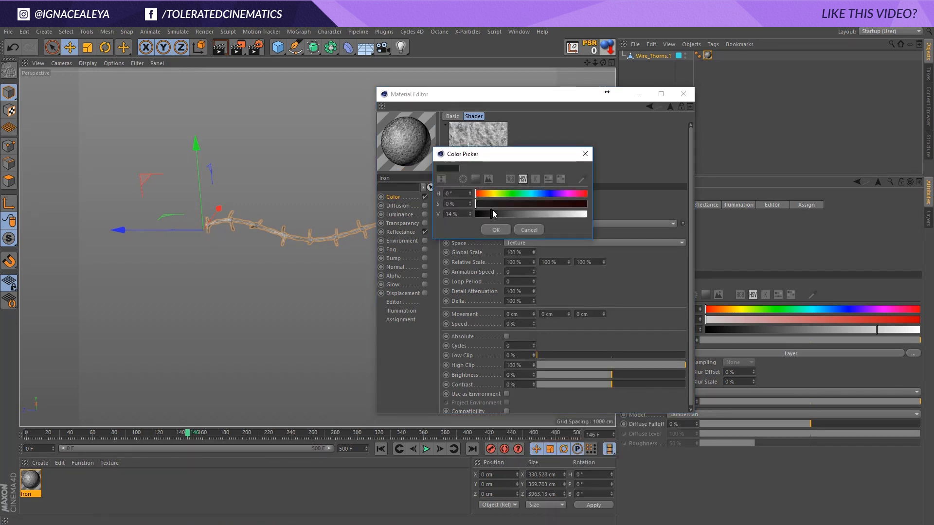
{"action": "left_click", "coordinate": [493, 205]}
{"action": "left_click", "coordinate": [485, 195]}
{"action": "left_click", "coordinate": [545, 205]}
{"action": "left_click_drag", "start_coordinate": [546, 206], "coordinate": [553, 206]}
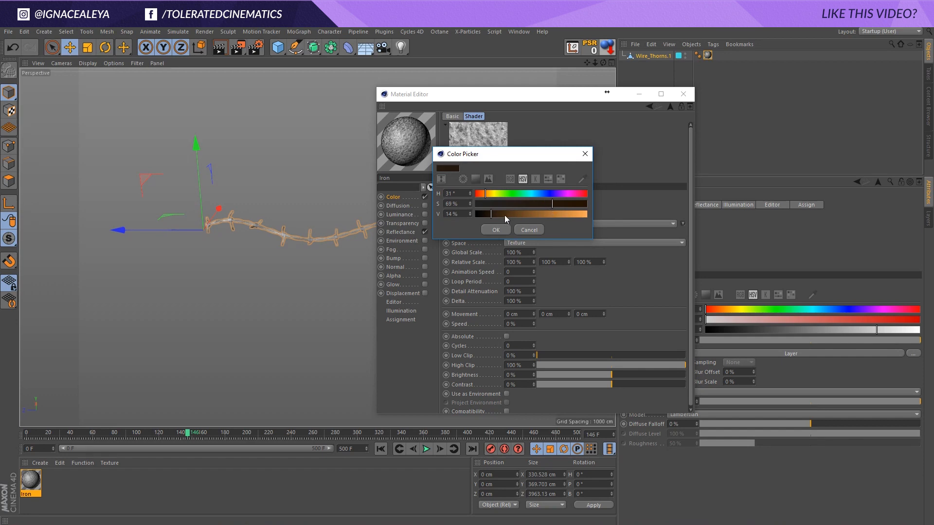
{"action": "left_click", "coordinate": [503, 214]}
{"action": "left_click_drag", "start_coordinate": [490, 194], "coordinate": [486, 193]}
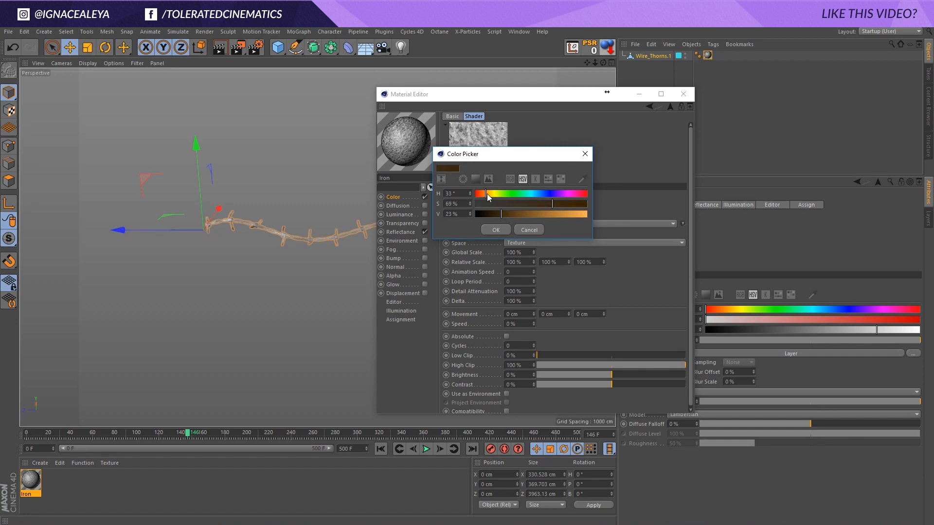
{"action": "left_click", "coordinate": [581, 205]}
{"action": "left_click", "coordinate": [520, 212]}
{"action": "left_click", "coordinate": [512, 211]}
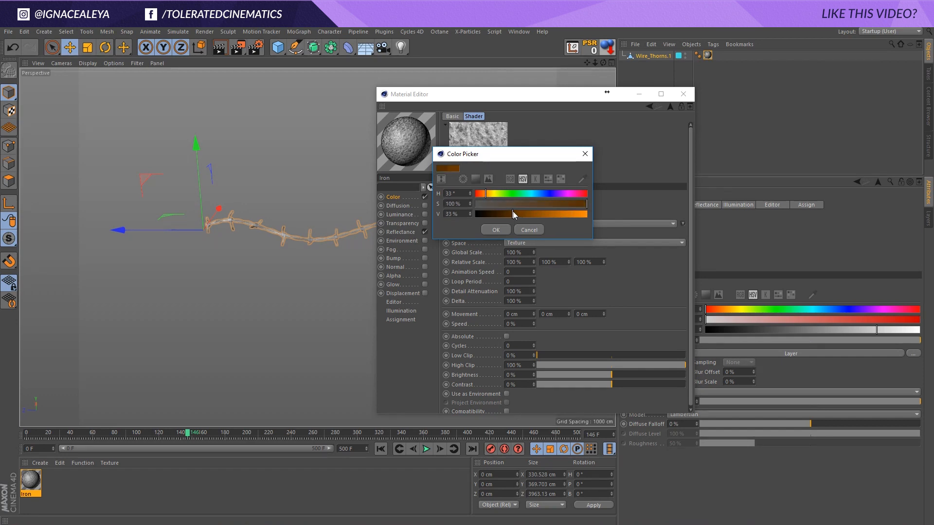
{"action": "left_click", "coordinate": [483, 194]}
{"action": "left_click_drag", "start_coordinate": [540, 215], "coordinate": [427, 224]}
{"action": "left_click", "coordinate": [495, 230]}
- Set Color 2 of the Luka noise to black
{"action": "left_click", "coordinate": [510, 204]}
{"action": "left_click", "coordinate": [496, 237]}
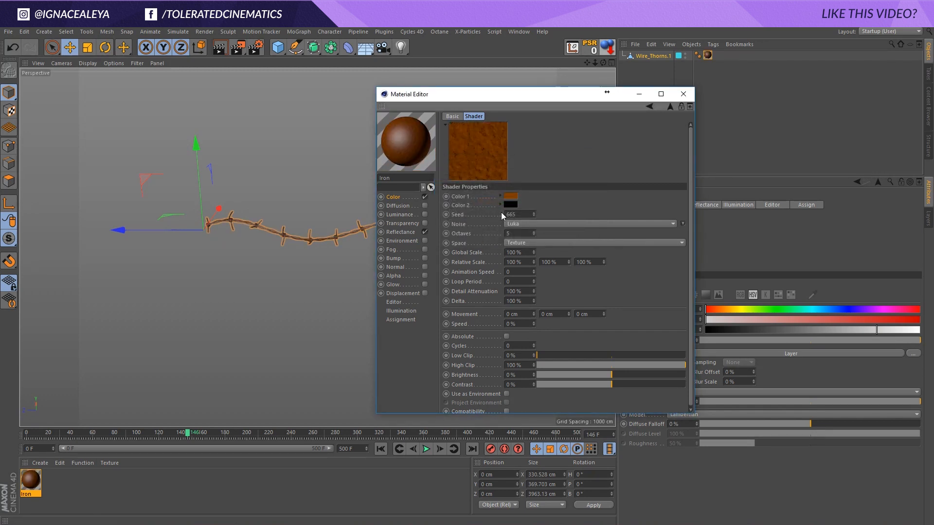
{"action": "left_click", "coordinate": [509, 204]}
{"action": "left_click", "coordinate": [526, 236]}
{"action": "scroll", "coordinate": [687, 227], "scroll_direction": "down", "scroll_amount": 1}
{"action": "scroll", "coordinate": [689, 295], "scroll_direction": "up", "scroll_amount": 1}
- Change Color 1 of the Luka noise to black
{"action": "left_click", "coordinate": [508, 196]}
{"action": "left_click_drag", "start_coordinate": [491, 215], "coordinate": [560, 215]}
{"action": "left_click", "coordinate": [491, 231]}
- Set Color 2 of the Luka noise to a dark rusty brown with hue 27° and saturation 76%
{"action": "left_click", "coordinate": [510, 205]}
{"action": "left_click", "coordinate": [484, 204]}
{"action": "left_click", "coordinate": [480, 203]}
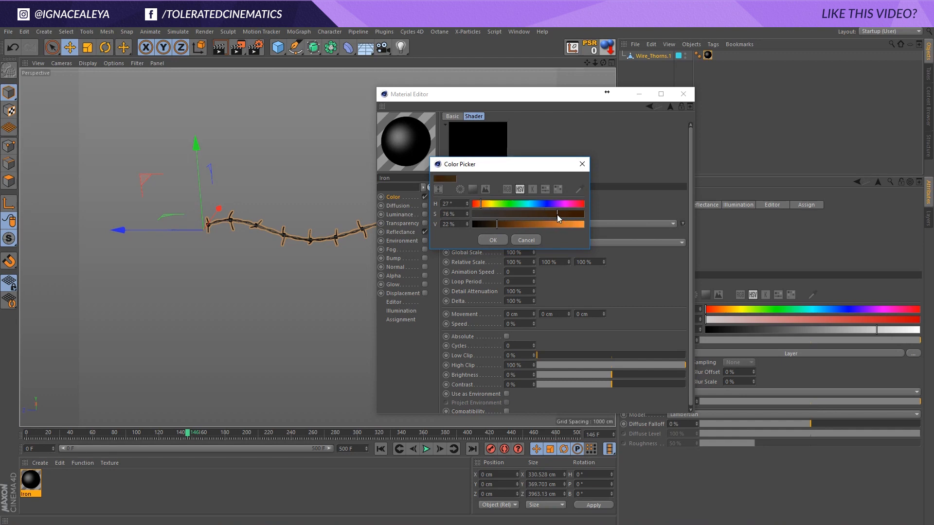
{"action": "left_click", "coordinate": [508, 226]}
{"action": "left_click", "coordinate": [492, 241]}
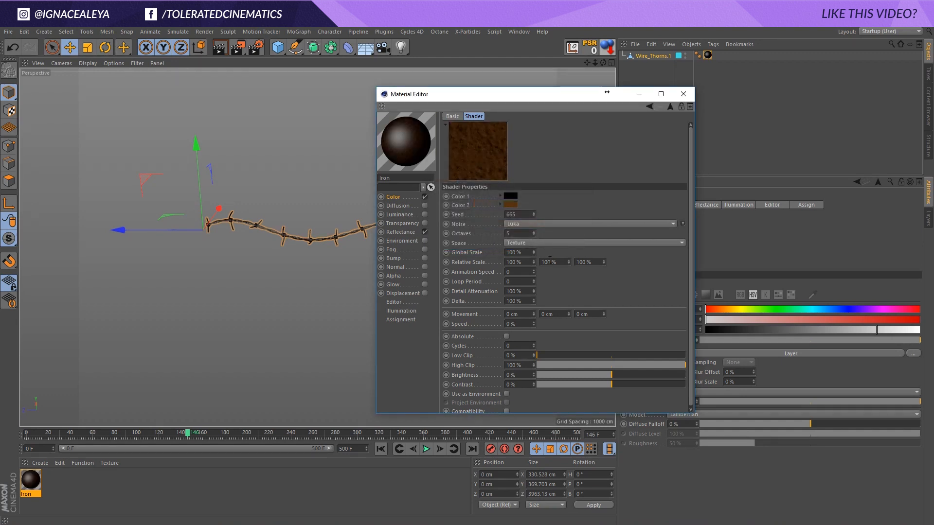
- Raise the Luka noise's contrast to 24% and lower its brightness to about -29%
{"action": "mouse_move", "coordinate": [611, 384]}
{"action": "left_mouse_down"}
{"action": "mouse_move", "coordinate": [645, 381]}
{"action": "mouse_move", "coordinate": [596, 375]}
{"action": "left_mouse_up"}
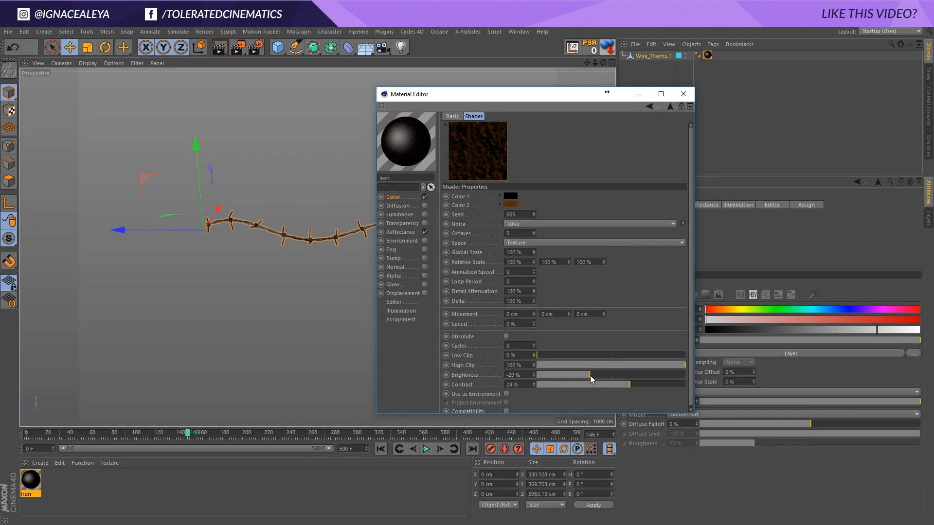
{"action": "left_click", "coordinate": [595, 375]}
{"action": "left_click", "coordinate": [669, 106]}
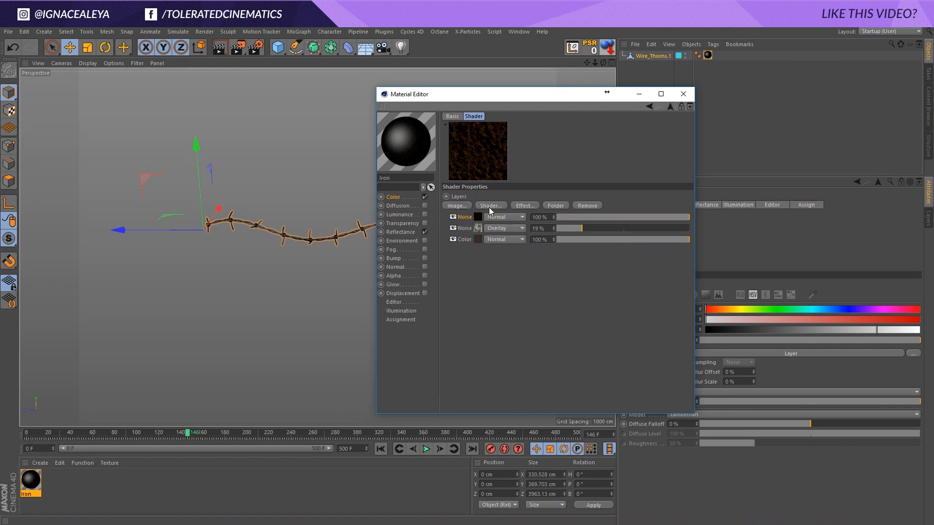
- Blend the rusty Luka noise layer in Screen mode at 30% strength
{"action": "left_click", "coordinate": [512, 228]}
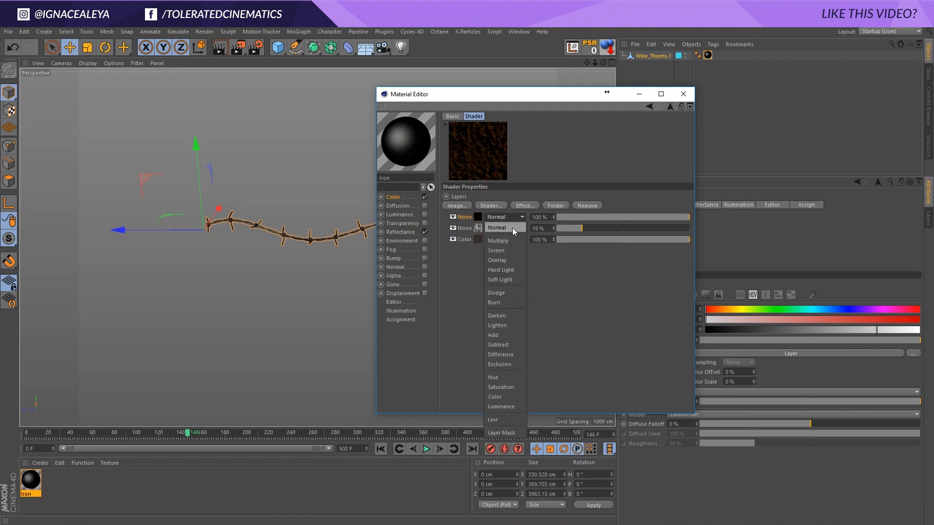
{"action": "left_click", "coordinate": [501, 250]}
{"action": "left_click", "coordinate": [608, 218]}
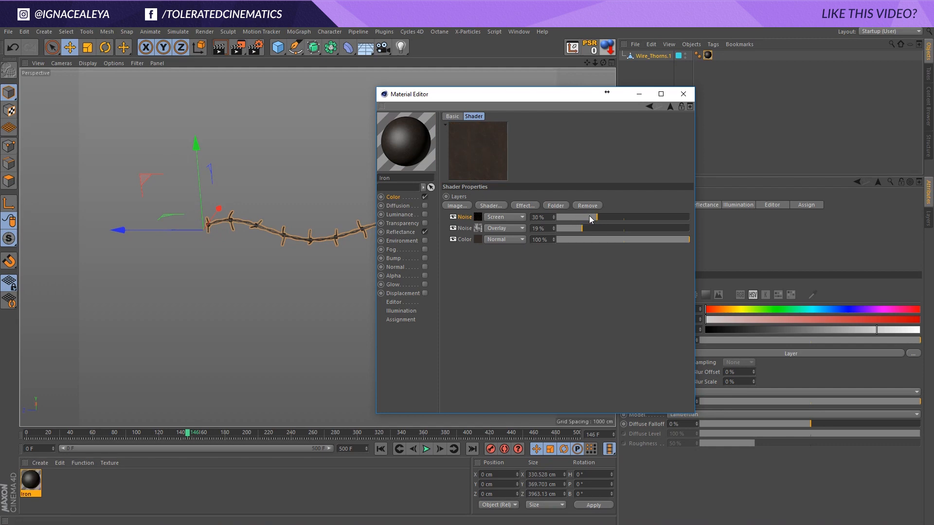
- Add another Noise shader on top of the color layer stack and set its noise type to FBM
{"action": "left_click", "coordinate": [491, 205]}
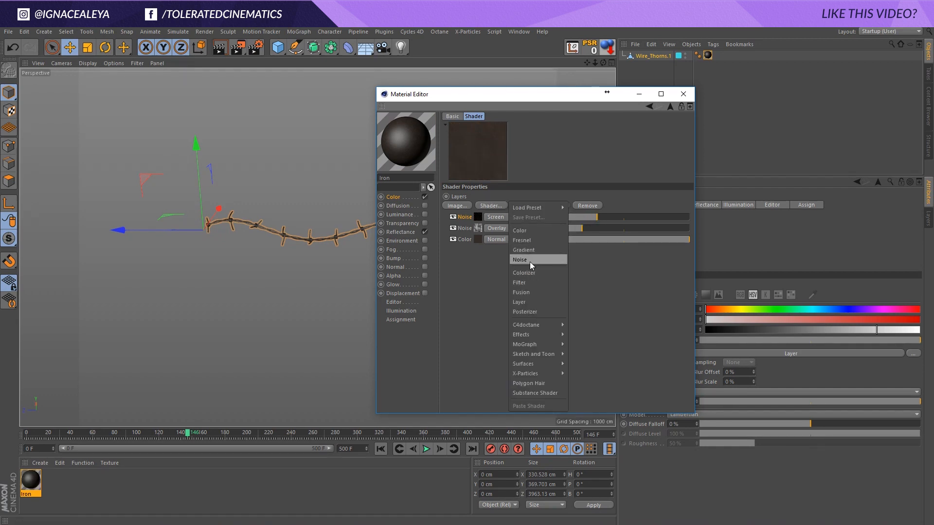
{"action": "left_click", "coordinate": [528, 260]}
{"action": "left_click", "coordinate": [478, 216]}
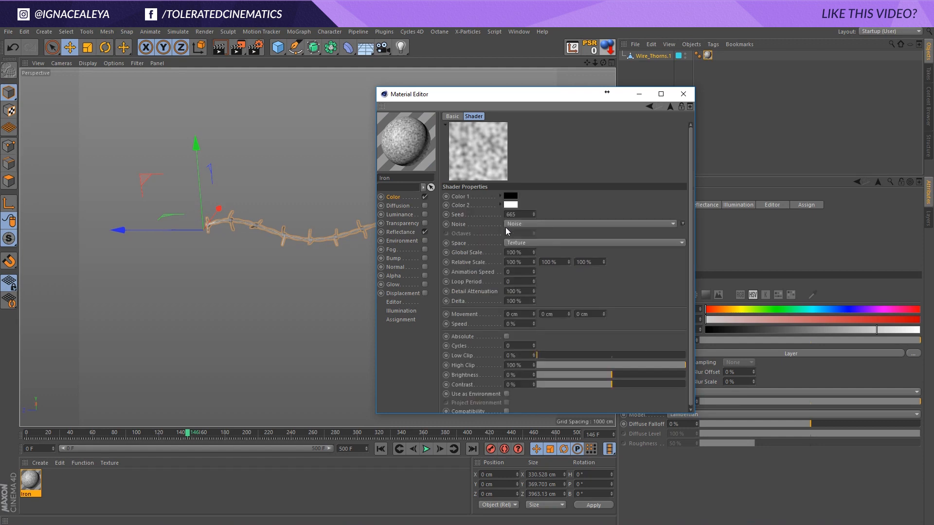
{"action": "left_click", "coordinate": [534, 223]}
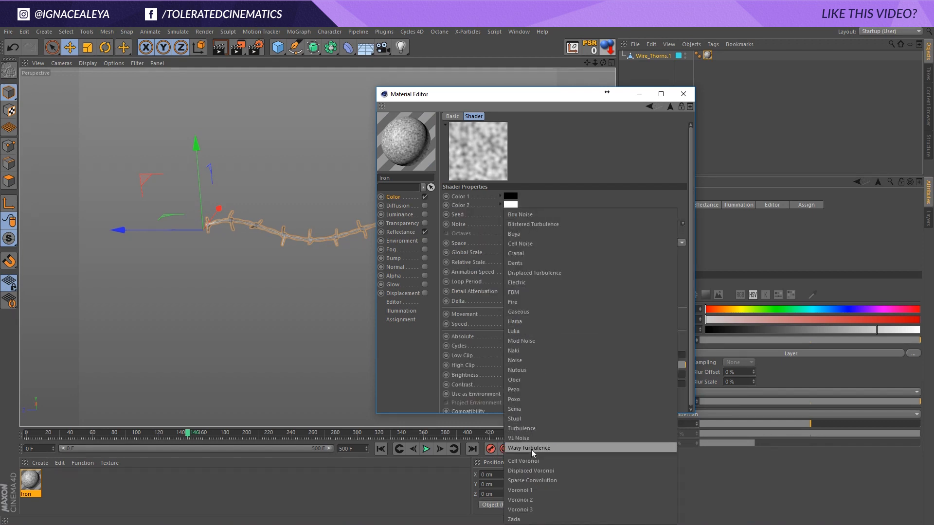
{"action": "left_click", "coordinate": [526, 292]}
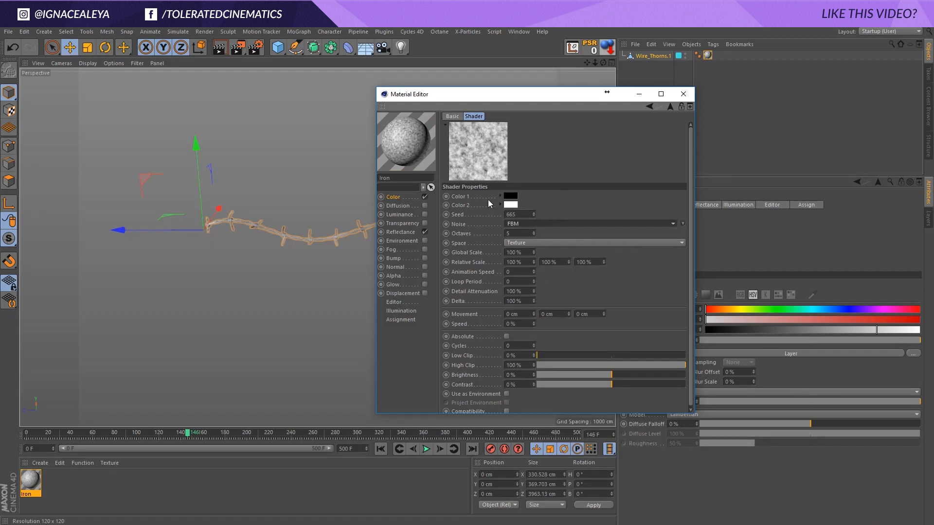
- Set the FBM noise's Global Scale to 50% and return to the layer stack
{"action": "double_click", "coordinate": [518, 252]}
{"action": "type", "text": "50"}
{"action": "key", "text": "Return"}
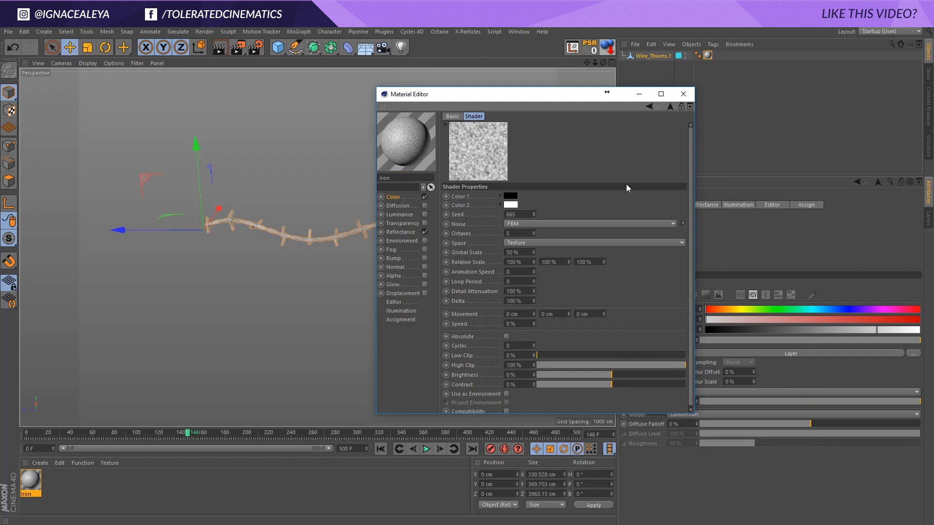
{"action": "left_click", "coordinate": [669, 107]}
- Blend the FBM noise layer in Overlay mode at 39% strength
{"action": "left_click", "coordinate": [508, 216]}
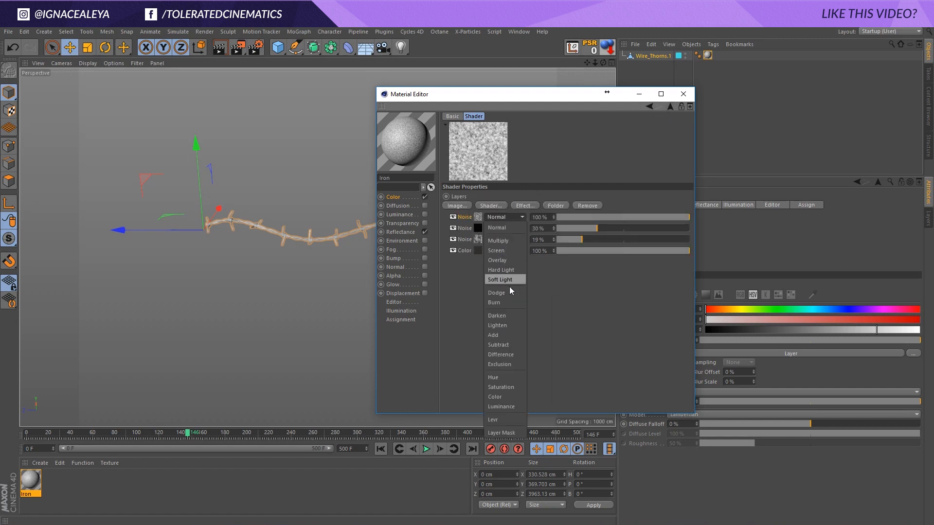
{"action": "left_click", "coordinate": [509, 262]}
{"action": "left_click_drag", "start_coordinate": [591, 216], "coordinate": [609, 217]}
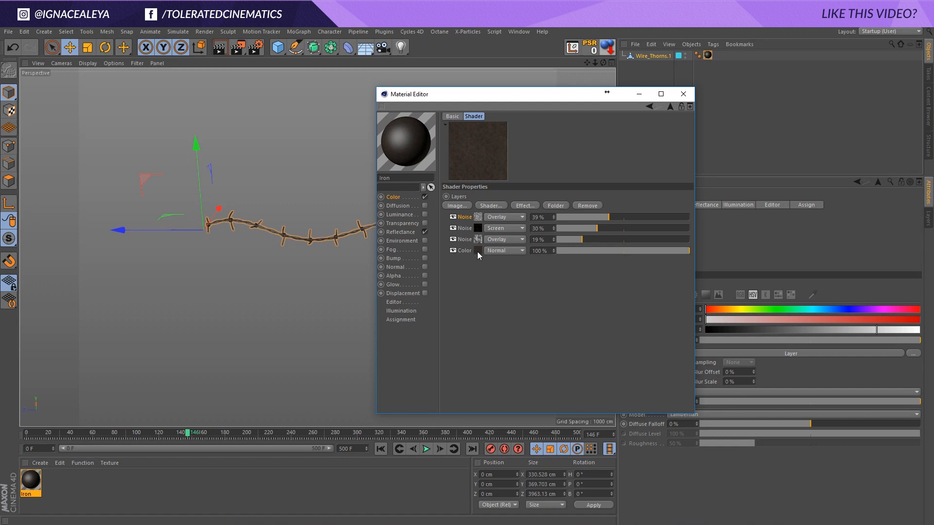
- Darken the base Color layer to a value of 17% and return to the material's color channel
{"action": "left_click", "coordinate": [477, 251]}
{"action": "left_click_drag", "start_coordinate": [576, 244], "coordinate": [547, 241]}
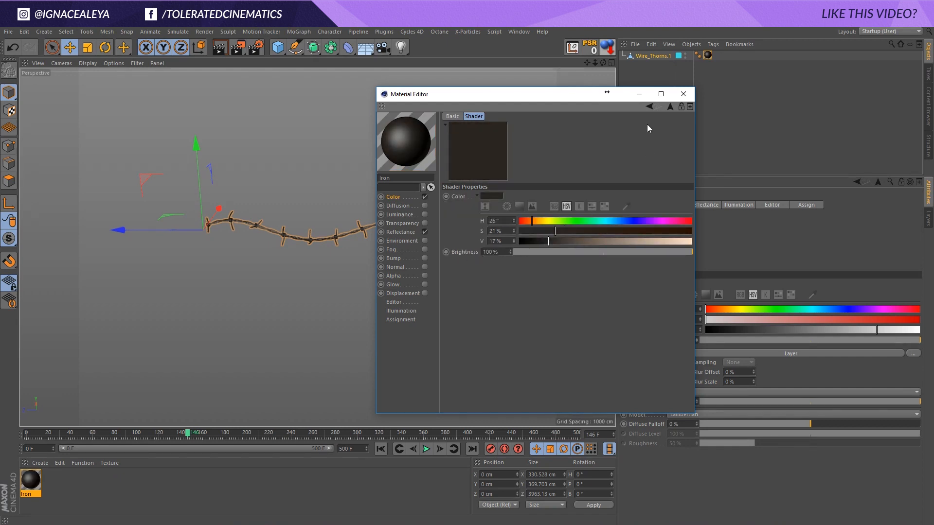
{"action": "left_click", "coordinate": [668, 107]}
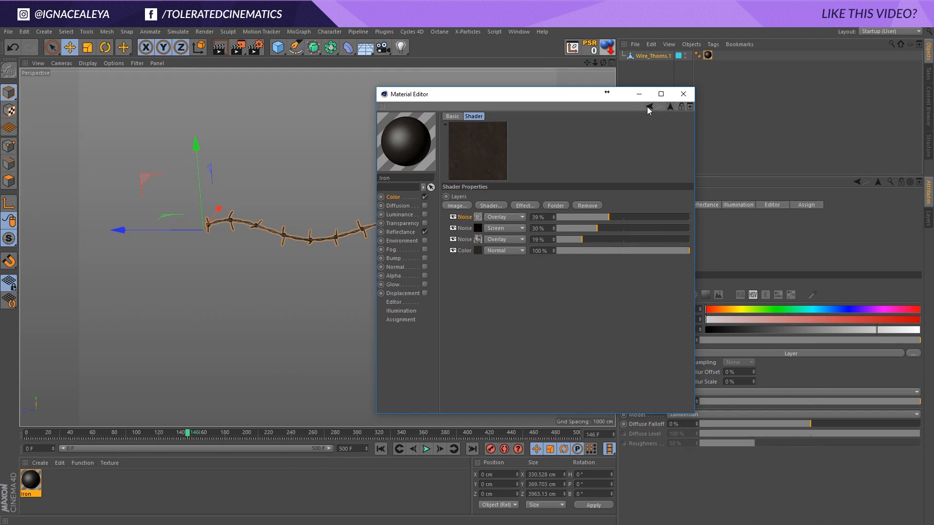
{"action": "left_click", "coordinate": [413, 197]}
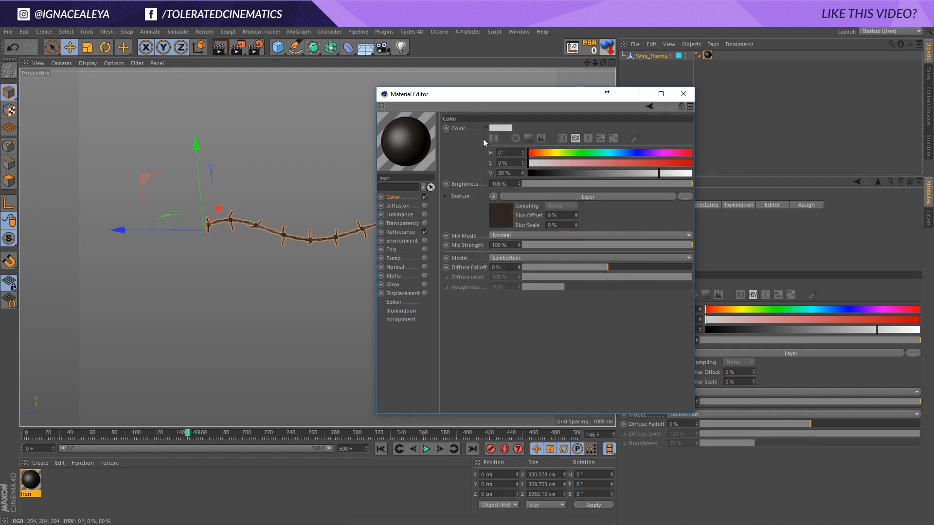
- Replace the Default Specular layer in the Iron material's reflectance with a Beckmann layer
{"action": "left_click", "coordinate": [410, 231]}
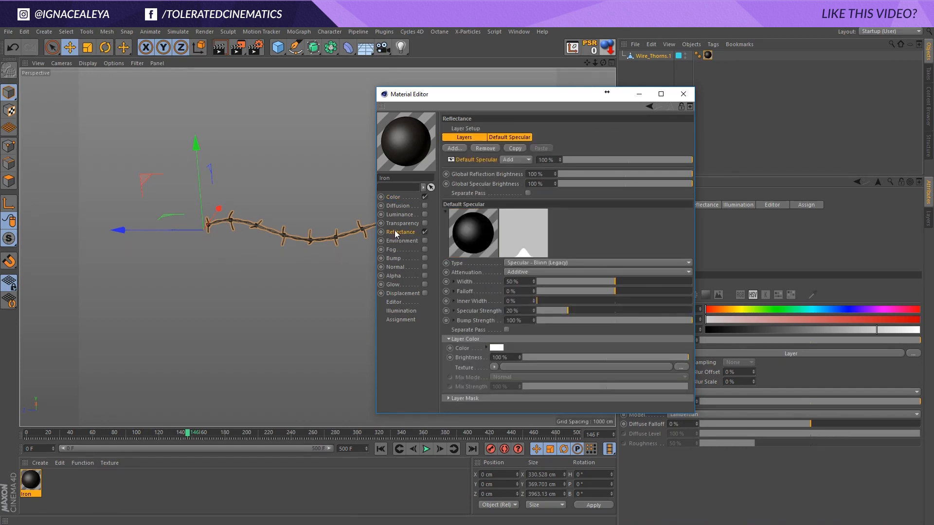
{"action": "left_click", "coordinate": [495, 147]}
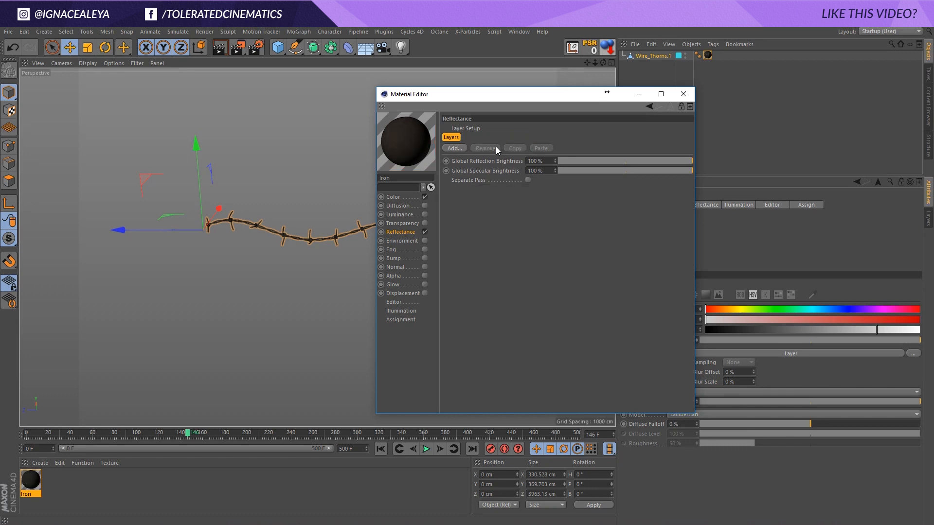
{"action": "left_click", "coordinate": [454, 148]}
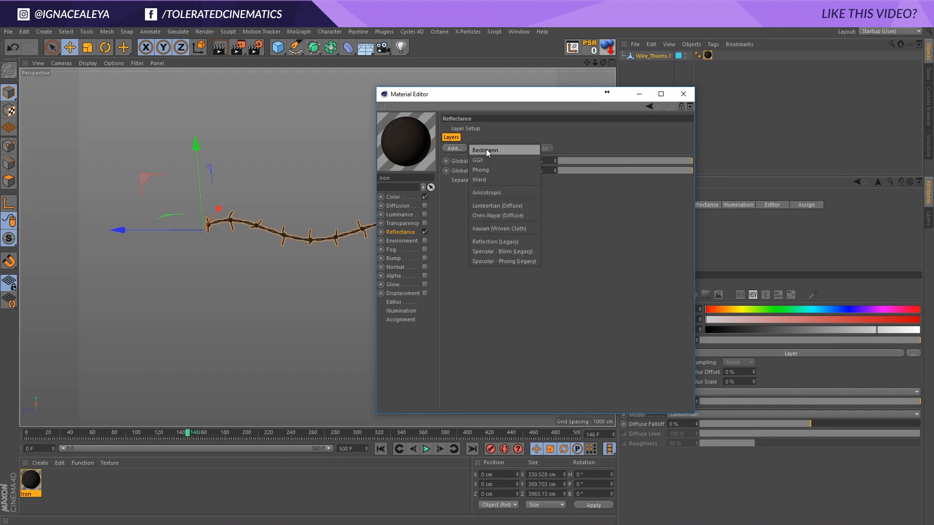
{"action": "left_click", "coordinate": [486, 149]}
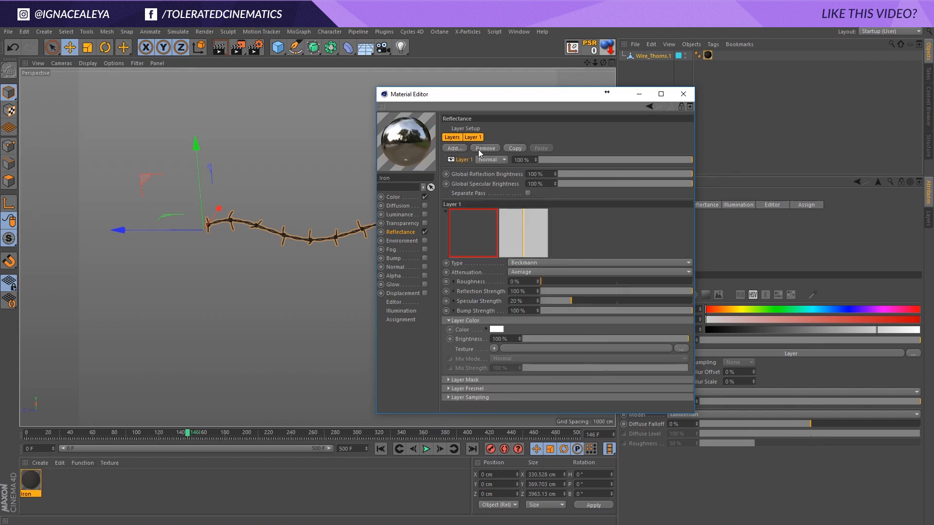
- Set the Beckmann layer's Fresnel to Conductor with the Iron preset
{"action": "left_click", "coordinate": [474, 388]}
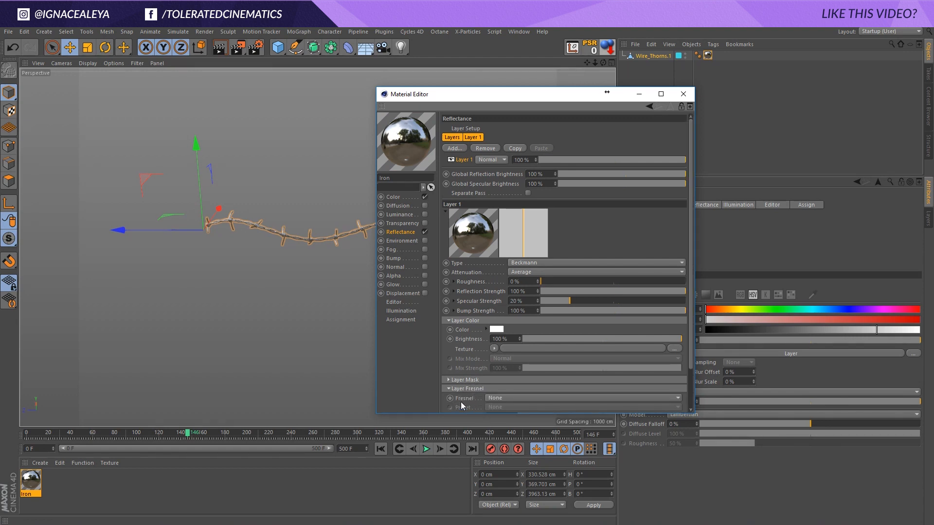
{"action": "left_click", "coordinate": [498, 398]}
{"action": "left_click", "coordinate": [511, 430]}
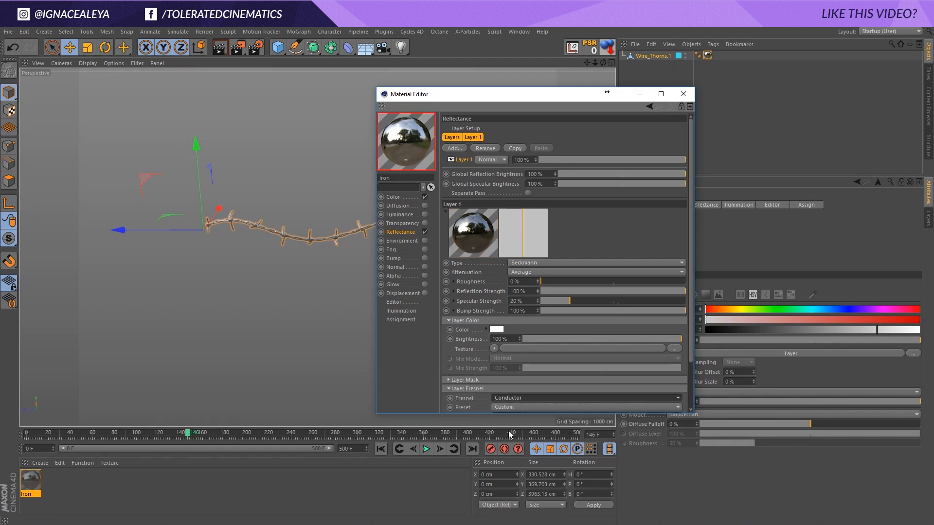
{"action": "left_click", "coordinate": [508, 407]}
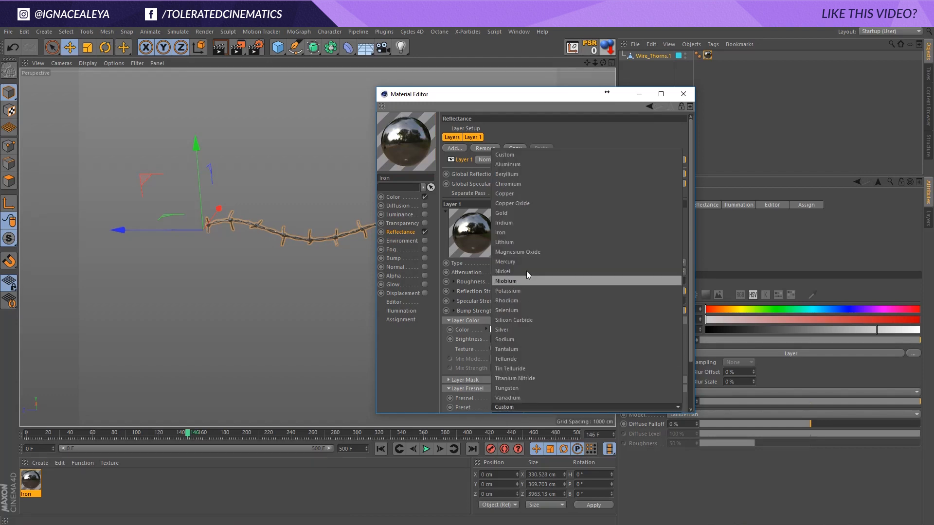
{"action": "left_click", "coordinate": [514, 232]}
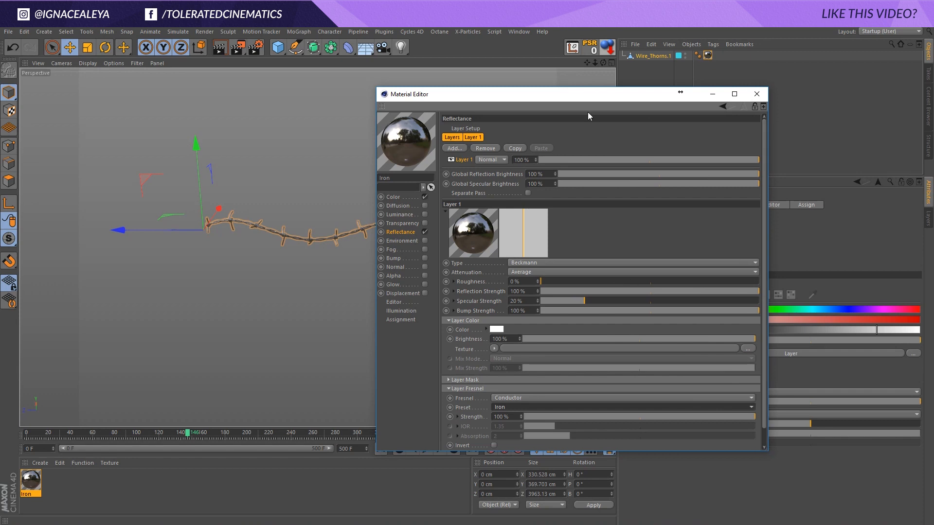
- Set the Beckmann layer's roughness to 46%, reflection strength to 15% and specular strength to 3%
{"action": "left_click_drag", "start_coordinate": [587, 95], "coordinate": [541, 82]}
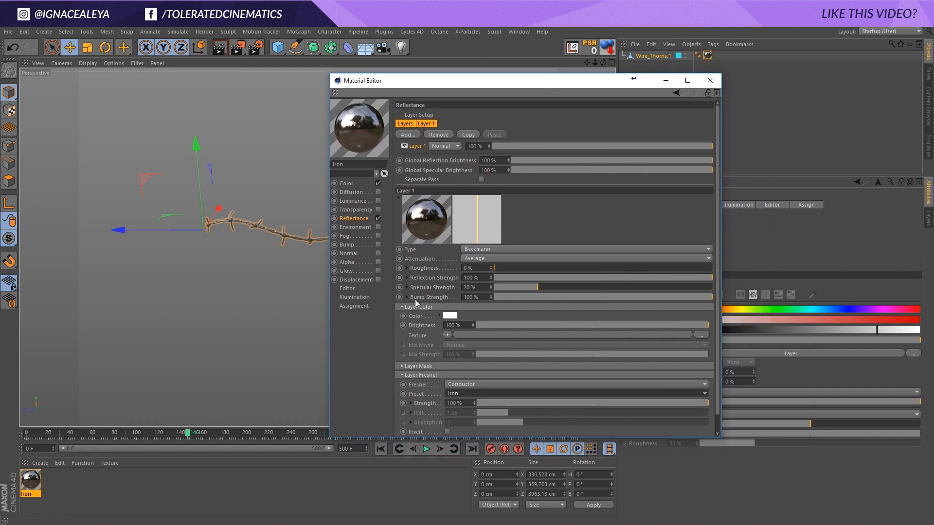
{"action": "left_click_drag", "start_coordinate": [506, 266], "coordinate": [596, 267]}
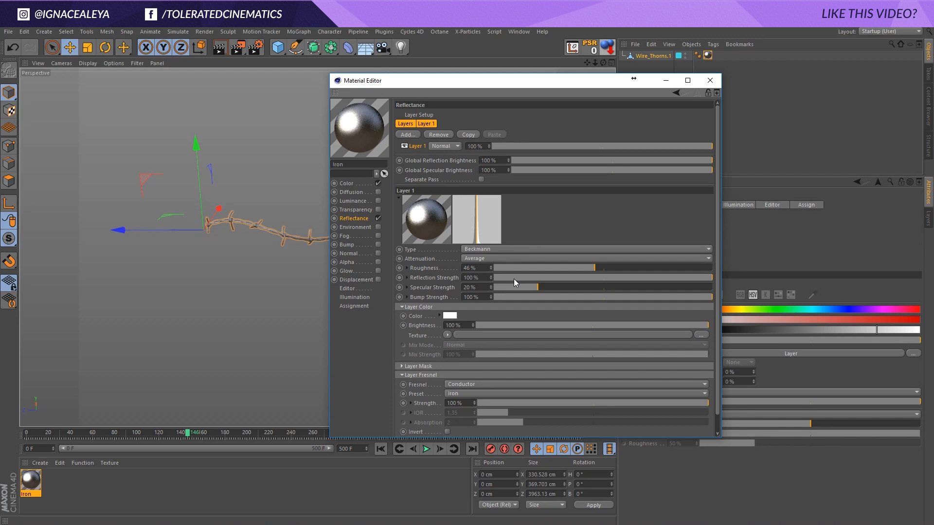
{"action": "mouse_move", "coordinate": [514, 278]}
{"action": "left_mouse_down"}
{"action": "mouse_move", "coordinate": [526, 279]}
{"action": "mouse_move", "coordinate": [499, 291]}
{"action": "left_mouse_up"}
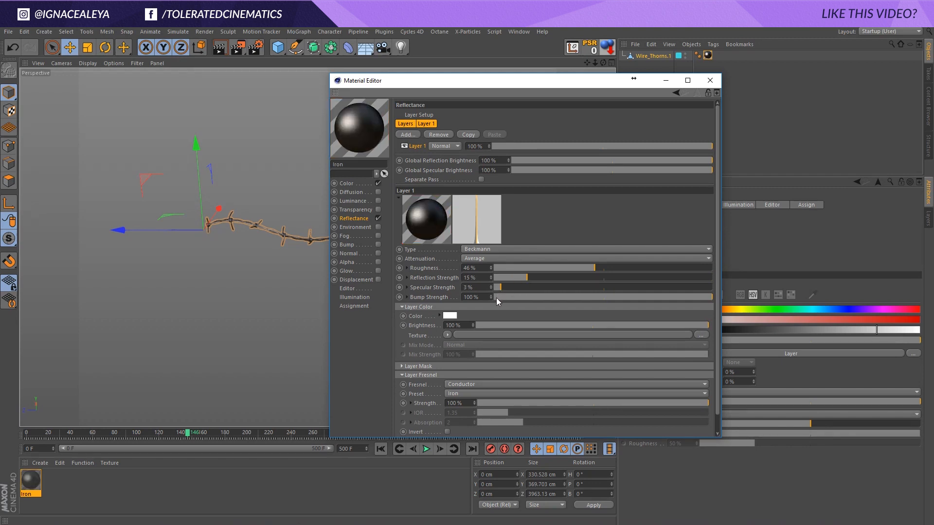
- Load a Noise shader as the texture of the reflectance layer's roughness
{"action": "left_click", "coordinate": [407, 268]}
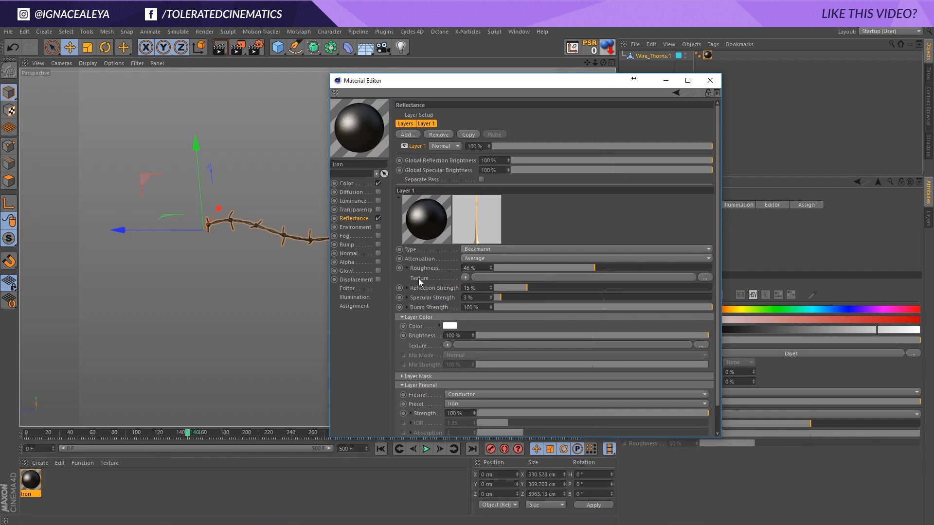
{"action": "left_click", "coordinate": [466, 277]}
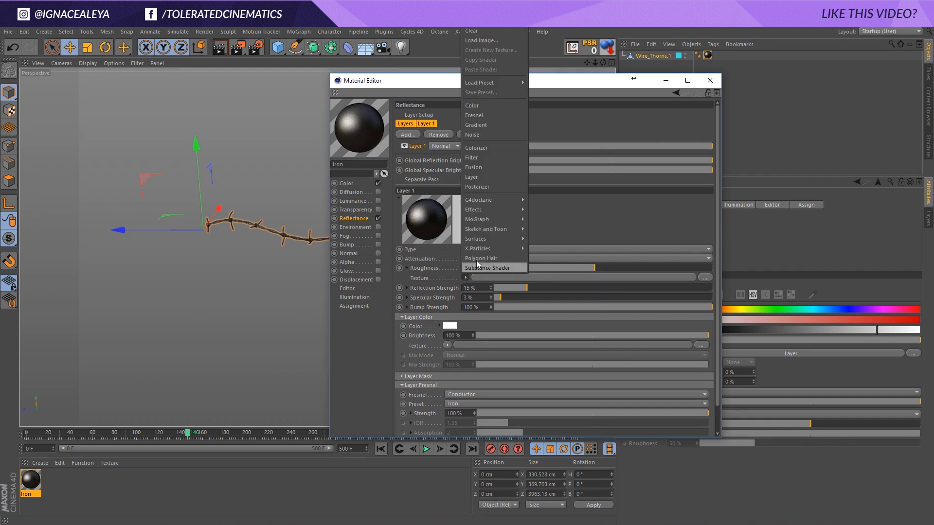
{"action": "left_click", "coordinate": [488, 134]}
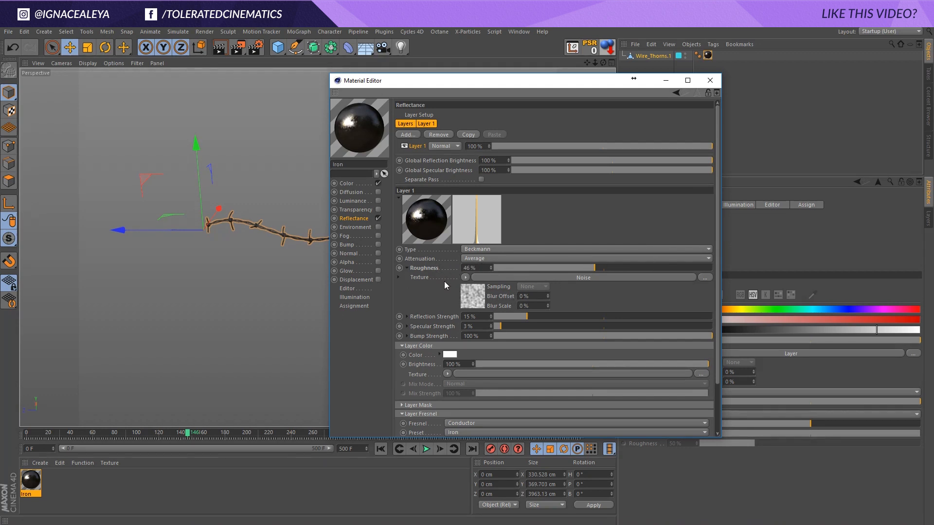
- Set the roughness noise's Global Scale to 50% and return to the reflectance settings
{"action": "left_click", "coordinate": [507, 277]}
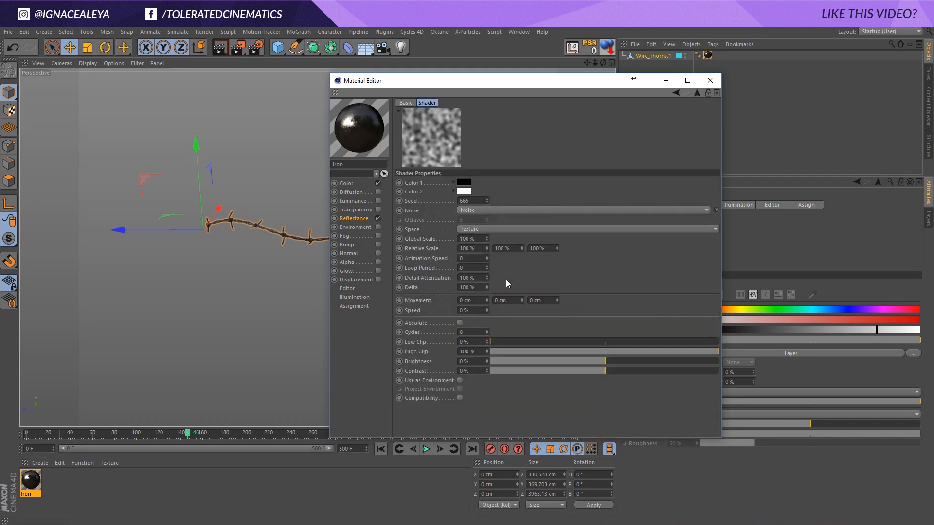
{"action": "double_click", "coordinate": [476, 239]}
{"action": "type", "text": "50"}
{"action": "key", "text": "Return"}
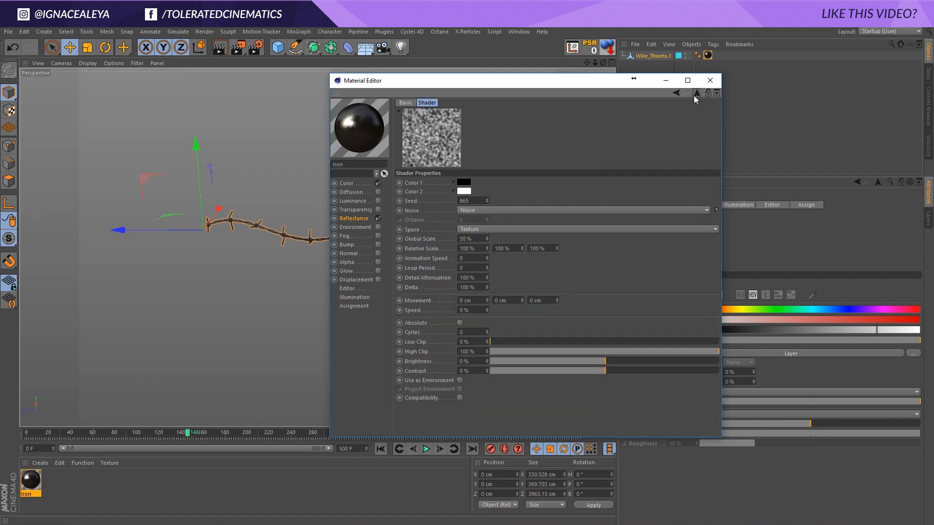
{"action": "left_click", "coordinate": [694, 94]}
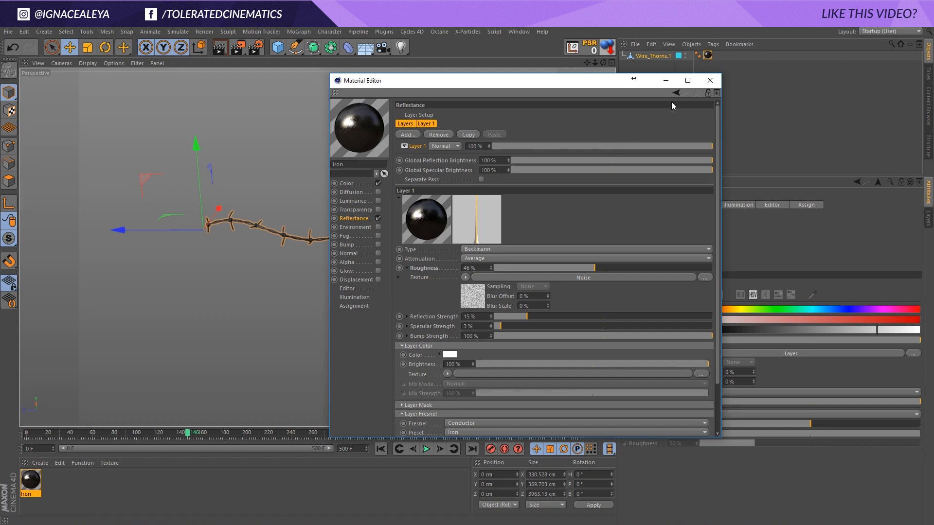
- Close the material's settings, reapply Iron to Wire_Thorns.1 and delete the extra texture tag
{"action": "left_click", "coordinate": [709, 80]}
{"action": "left_click_drag", "start_coordinate": [29, 480], "coordinate": [653, 56]}
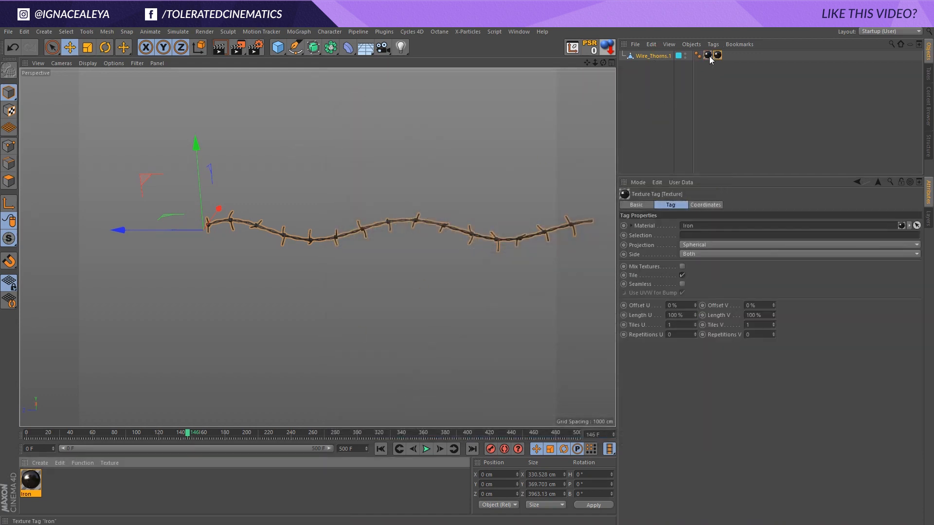
{"action": "key", "text": "Delete"}
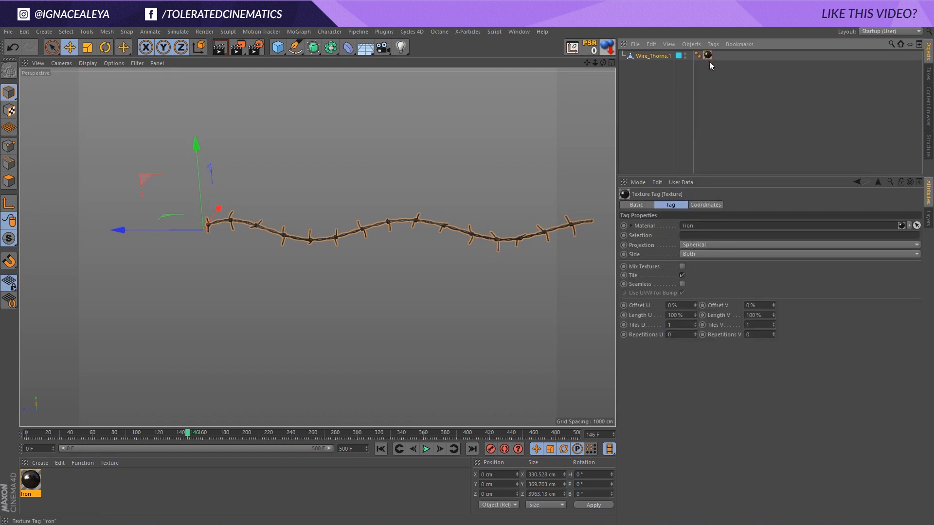
- Set the Iron texture tag's projection to Cubic and render a preview of the view
{"action": "left_click", "coordinate": [690, 246]}
{"action": "left_click", "coordinate": [704, 285]}
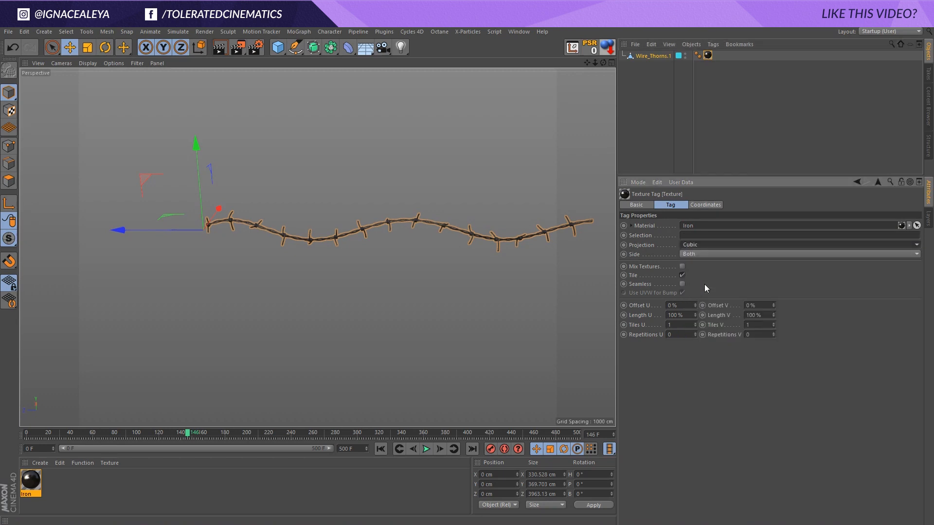
{"action": "left_click", "coordinate": [221, 50]}
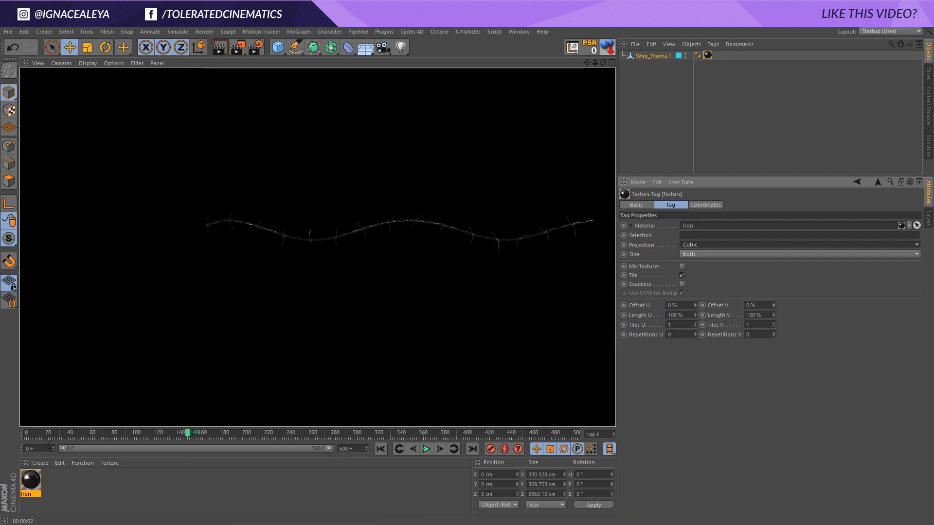
- Review the reflectance settings of the Iron material
{"action": "double_click", "coordinate": [31, 480]}
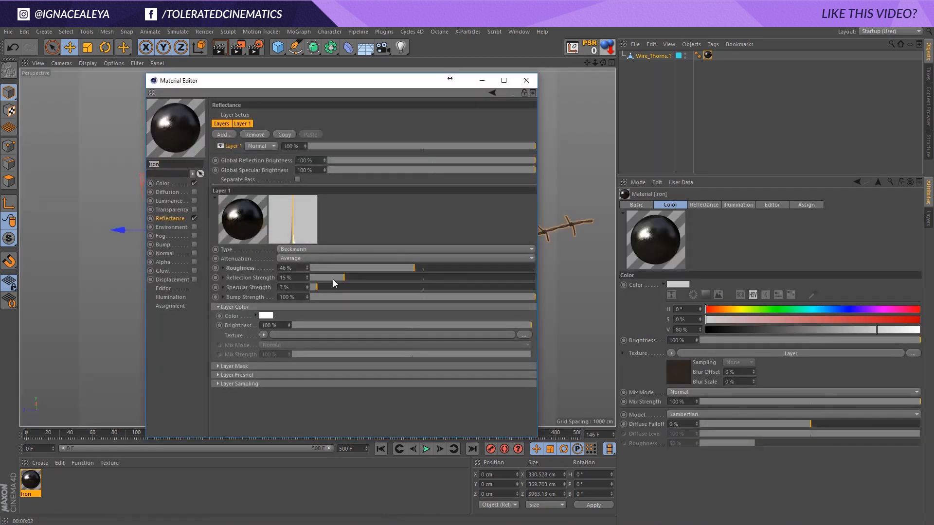
{"action": "left_click", "coordinate": [526, 80]}
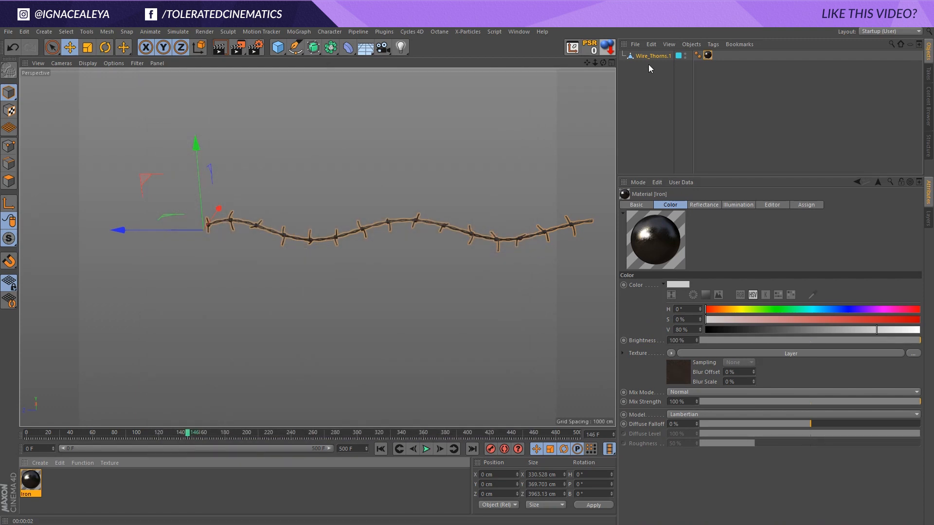
- Add a MoGraph Cloner and place the Wire_Thorns.1 object inside it
{"action": "left_click", "coordinate": [304, 31]}
{"action": "left_click", "coordinate": [325, 133]}
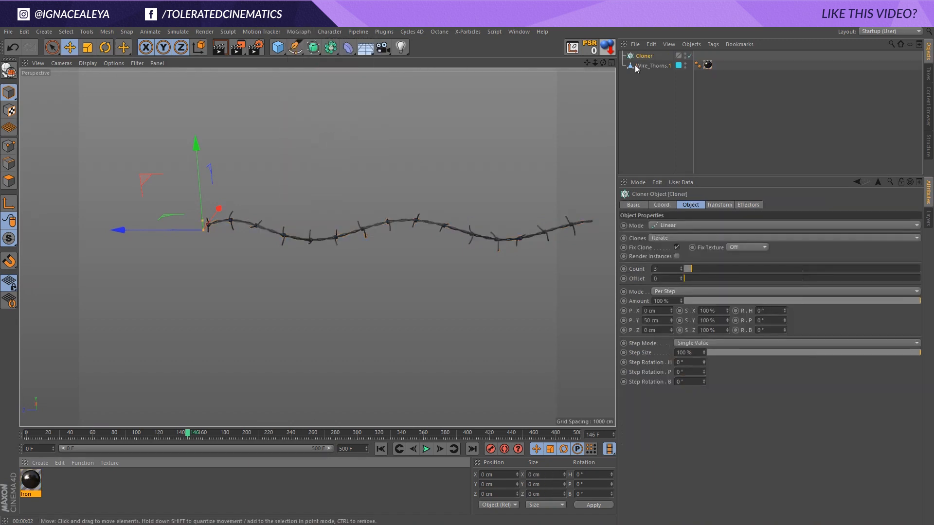
{"action": "left_click_drag", "start_coordinate": [634, 65], "coordinate": [642, 57]}
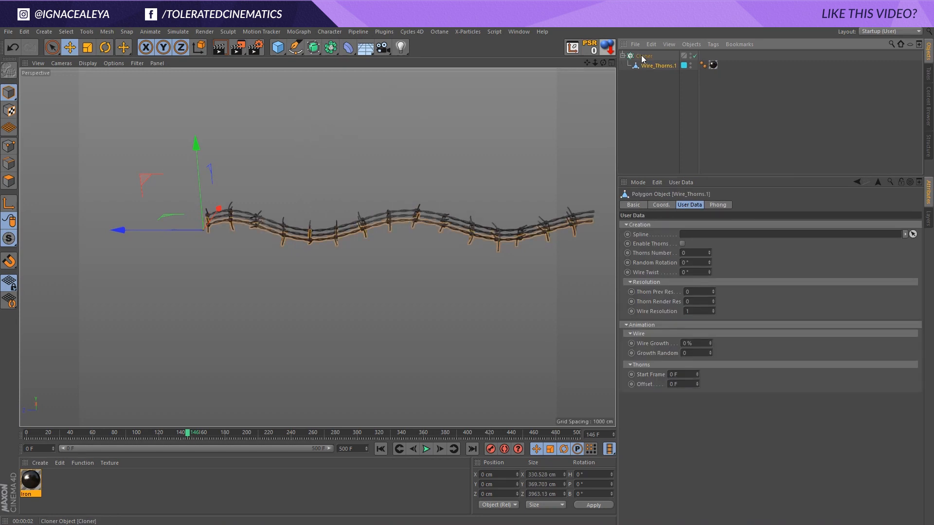
- Switch the Cloner to Grid Array mode and enlarge the grid to about 5043 × 2468 × 7628 cm
{"action": "left_click", "coordinate": [642, 56]}
{"action": "left_click", "coordinate": [682, 224]}
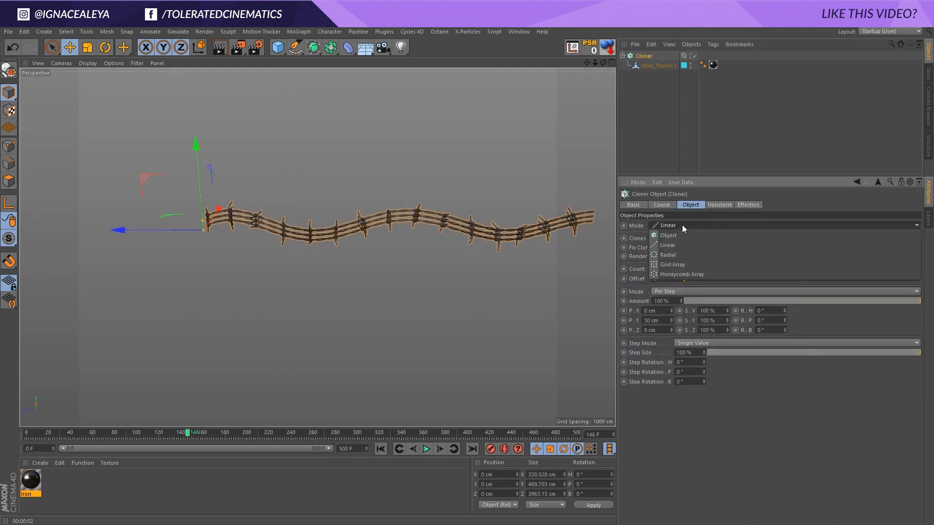
{"action": "left_click", "coordinate": [669, 265]}
{"action": "left_click_drag", "start_coordinate": [678, 290], "coordinate": [746, 248]}
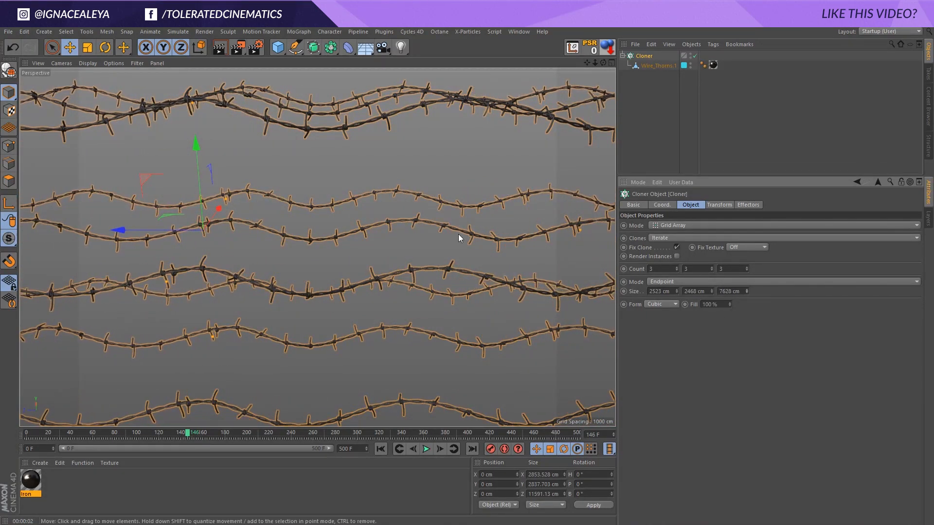
{"action": "left_click_drag", "start_coordinate": [439, 229], "coordinate": [587, 237], "text": "alt"}
{"action": "left_click_drag", "start_coordinate": [676, 291], "coordinate": [676, 270]}
- Set the Cloner's grid count to 5 × 4 × 3 and enable Render Instances
{"action": "mouse_move", "coordinate": [407, 246]}
{"action": "left_mouse_down", "text": "alt"}
{"action": "mouse_move", "coordinate": [411, 226]}
{"action": "mouse_move", "coordinate": [408, 251]}
{"action": "left_mouse_up", "text": "alt"}
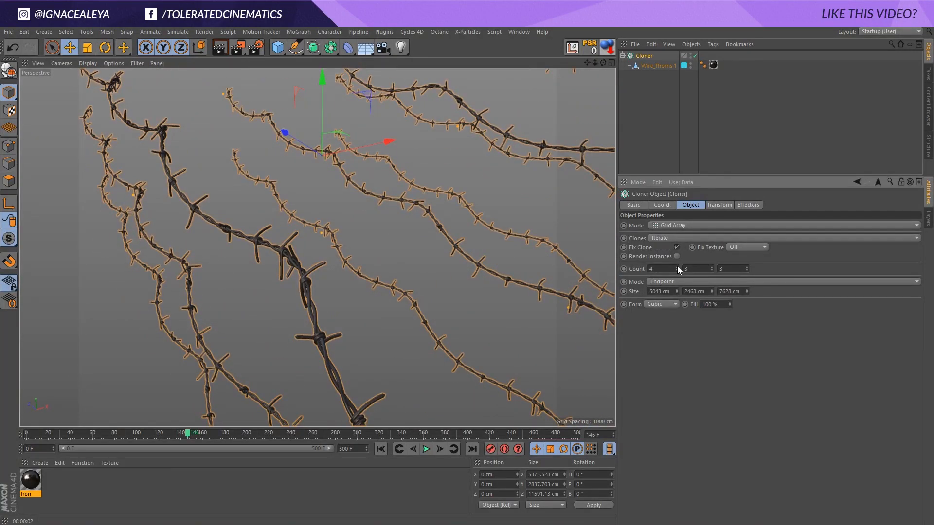
{"action": "left_click", "coordinate": [676, 267]}
{"action": "left_click", "coordinate": [677, 267]}
{"action": "left_click", "coordinate": [711, 267]}
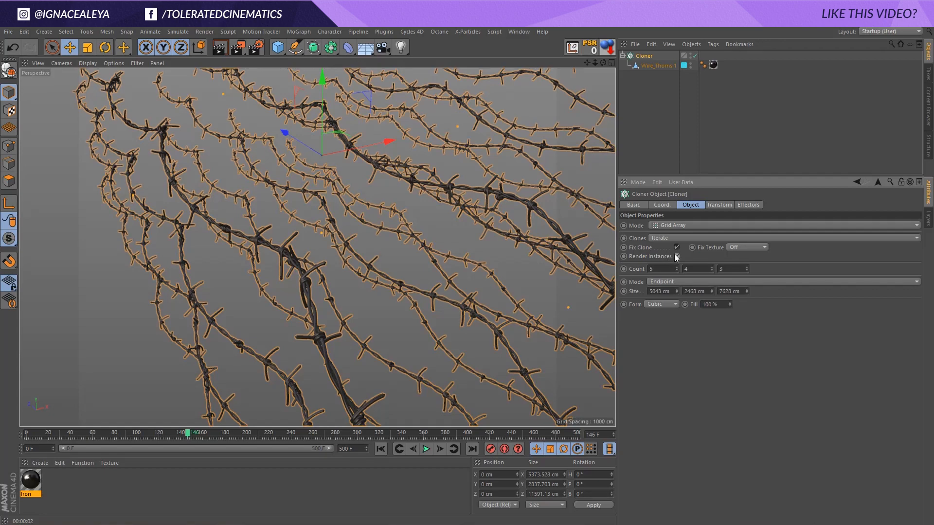
{"action": "left_click", "coordinate": [676, 256]}
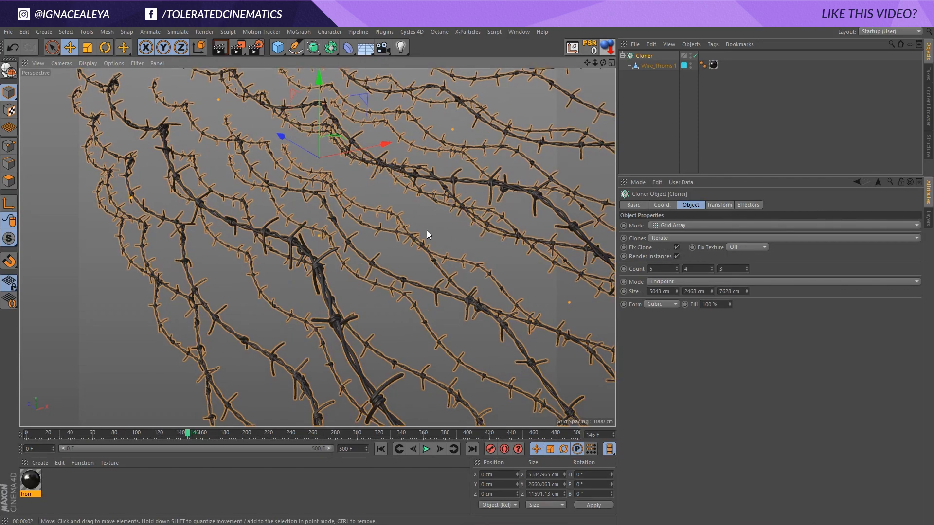
- Add a Random effector to the Cloner
{"action": "left_click_drag", "start_coordinate": [386, 227], "coordinate": [415, 261], "text": "alt"}
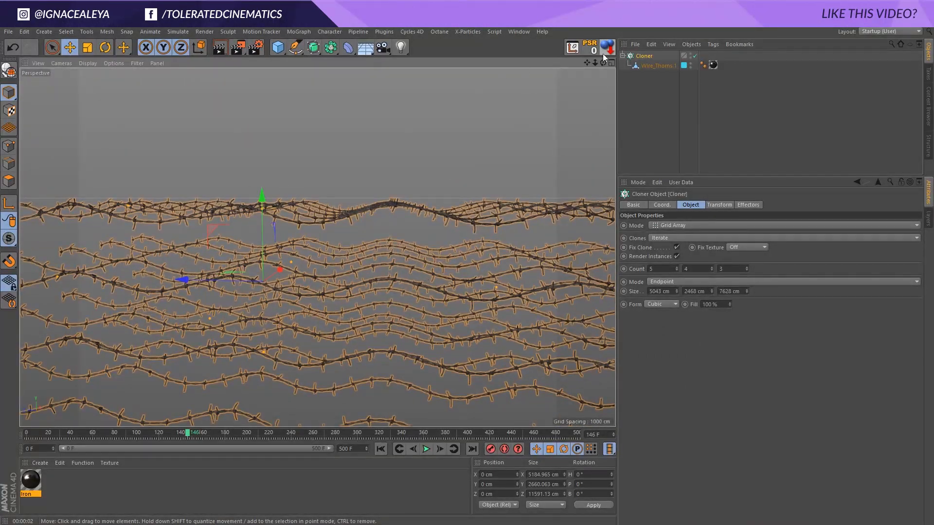
{"action": "left_click", "coordinate": [305, 33]}
{"action": "mouse_move", "coordinate": [304, 45]}
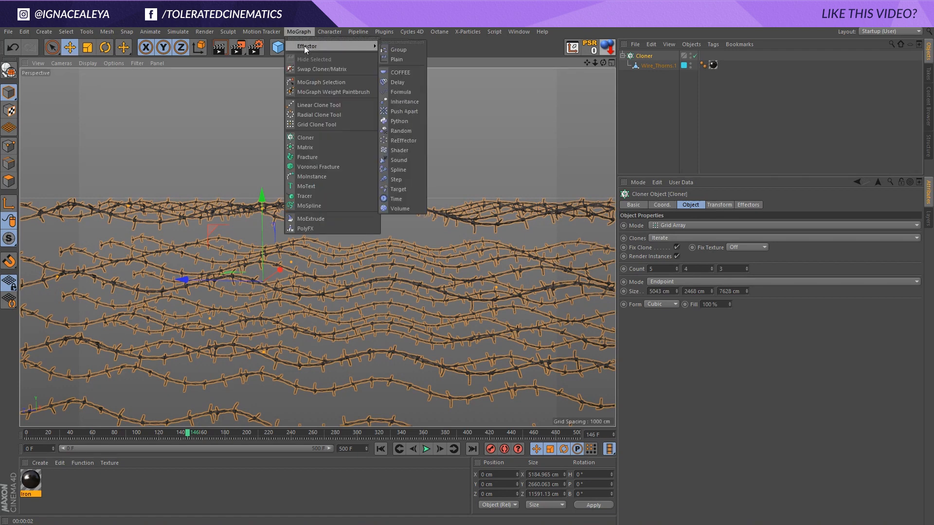
{"action": "left_click", "coordinate": [409, 130]}
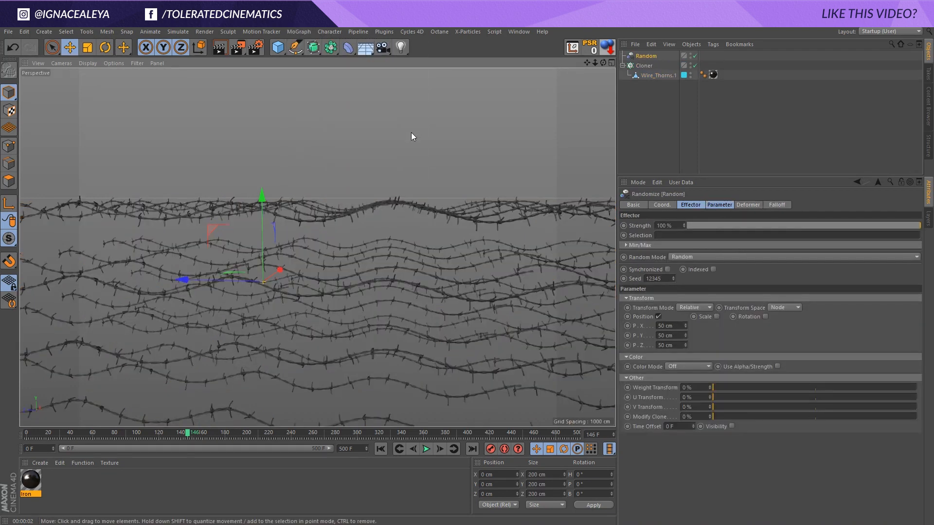
- Set the Random effector's position variation to 250 cm on X, Y and Z
{"action": "left_click", "coordinate": [666, 326]}
{"action": "type", "text": "100"}
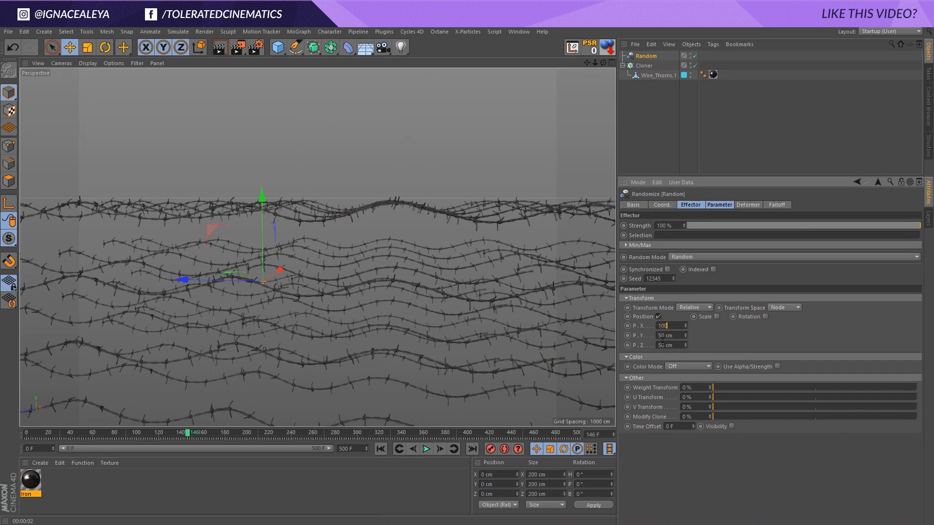
{"action": "left_click", "coordinate": [677, 335]}
{"action": "type", "text": "10"}
{"action": "left_click_drag", "start_coordinate": [678, 326], "coordinate": [615, 336]}
{"action": "type", "text": "250250"}
{"action": "left_click_drag", "start_coordinate": [676, 345], "coordinate": [657, 345]}
{"action": "type", "text": "250"}
{"action": "key", "text": "Return"}
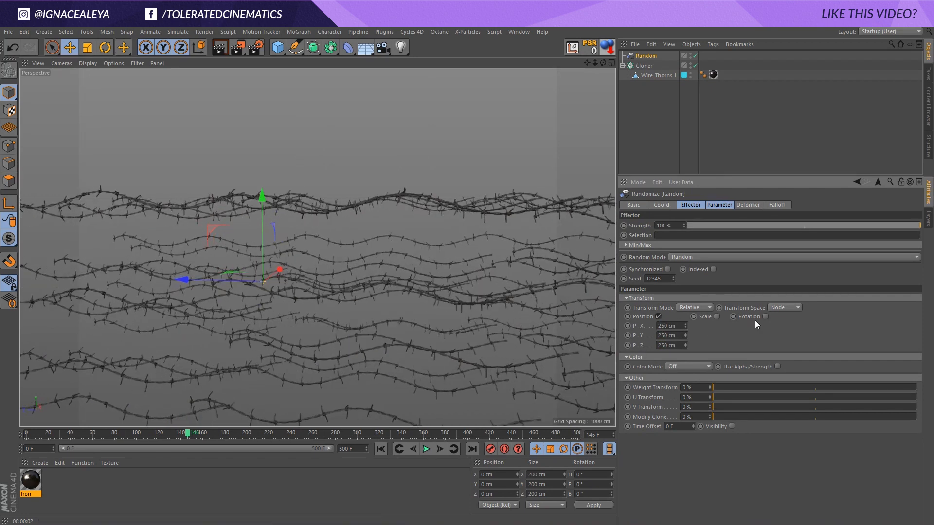
- Enable rotation on the Random effector with about 6° heading, 40° pitch and 267° bank
{"action": "left_click", "coordinate": [765, 317]}
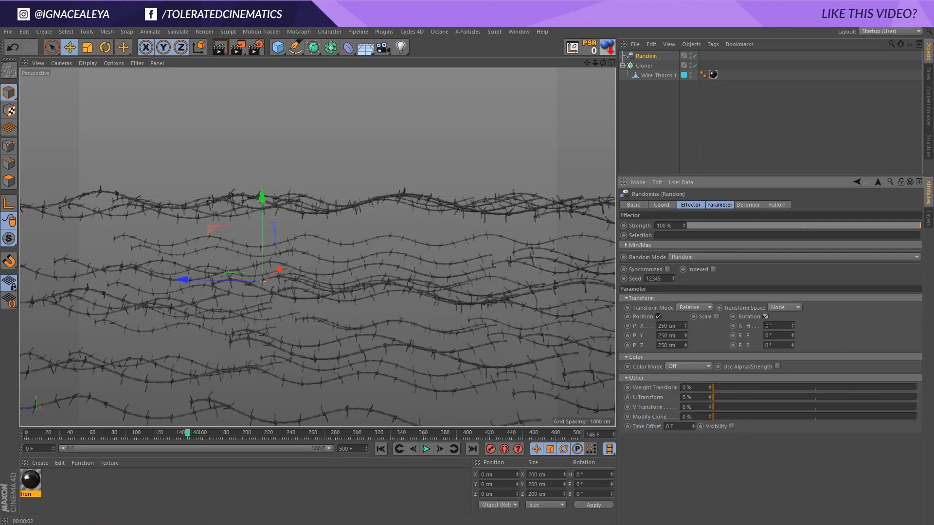
{"action": "left_click_drag", "start_coordinate": [793, 325], "coordinate": [795, 337]}
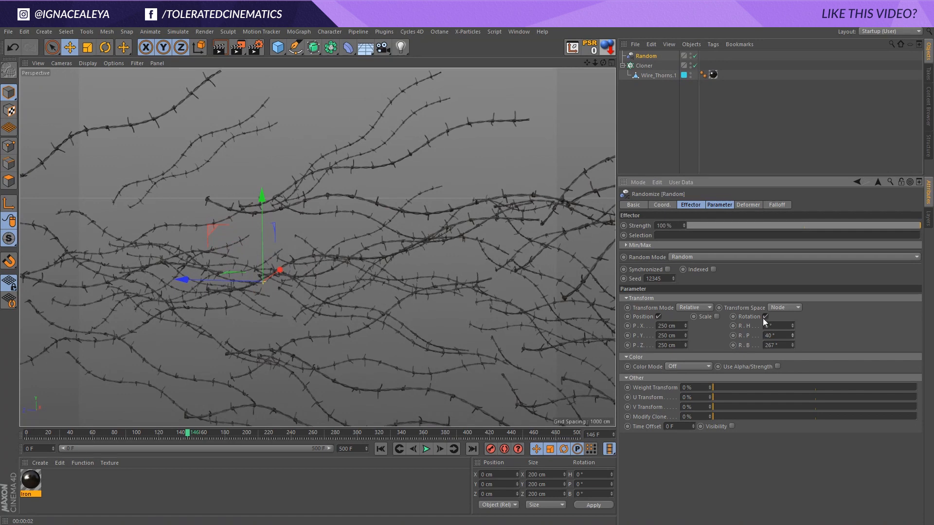
{"action": "scroll", "coordinate": [471, 317], "scroll_direction": "up", "scroll_amount": 10}
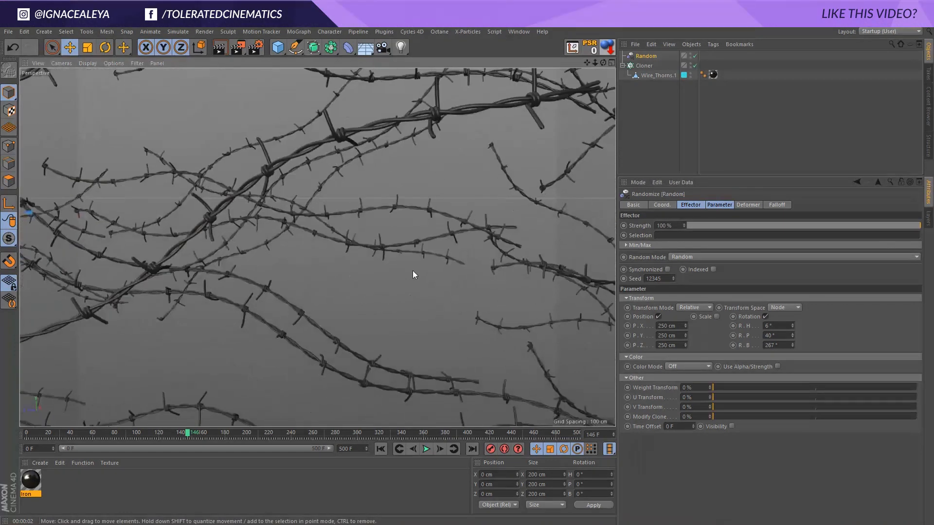
{"action": "left_click_drag", "start_coordinate": [380, 269], "coordinate": [421, 253], "text": "alt"}
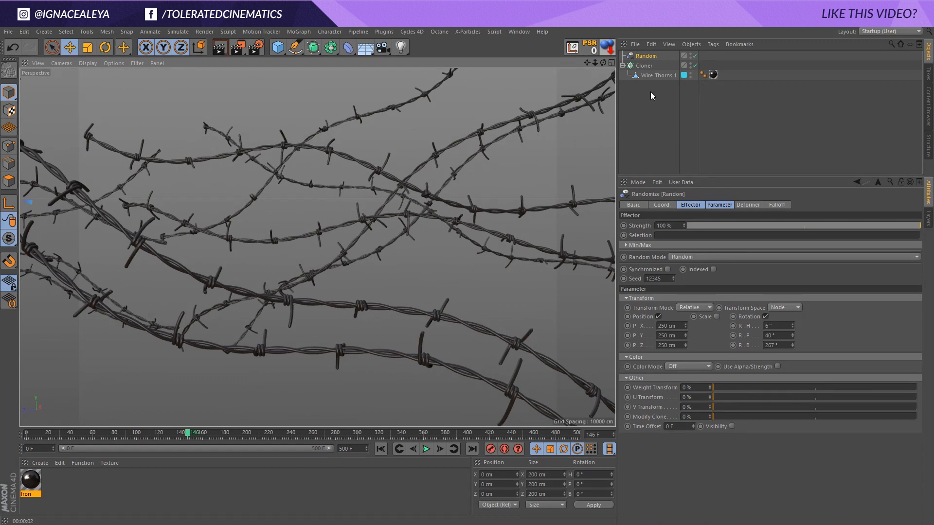
- Add a MoText object with the text "Barbed Wire" and deselect it
{"action": "left_click", "coordinate": [652, 76]}
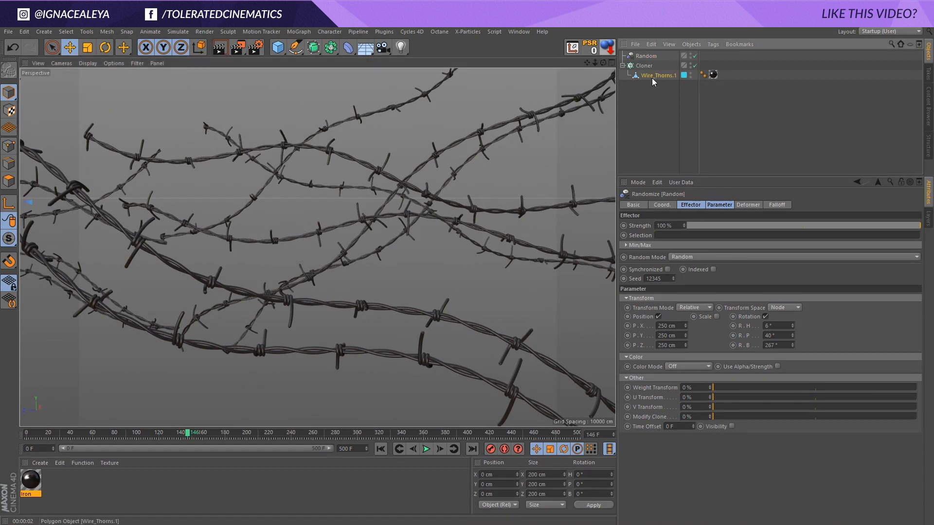
{"action": "left_click", "coordinate": [208, 126]}
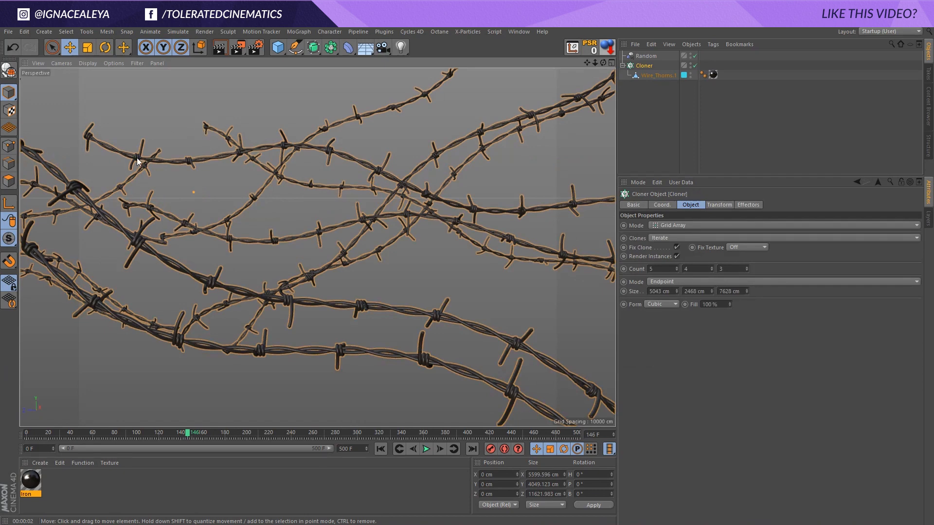
{"action": "middle_click_drag", "start_coordinate": [404, 217], "coordinate": [254, 145], "text": "alt"}
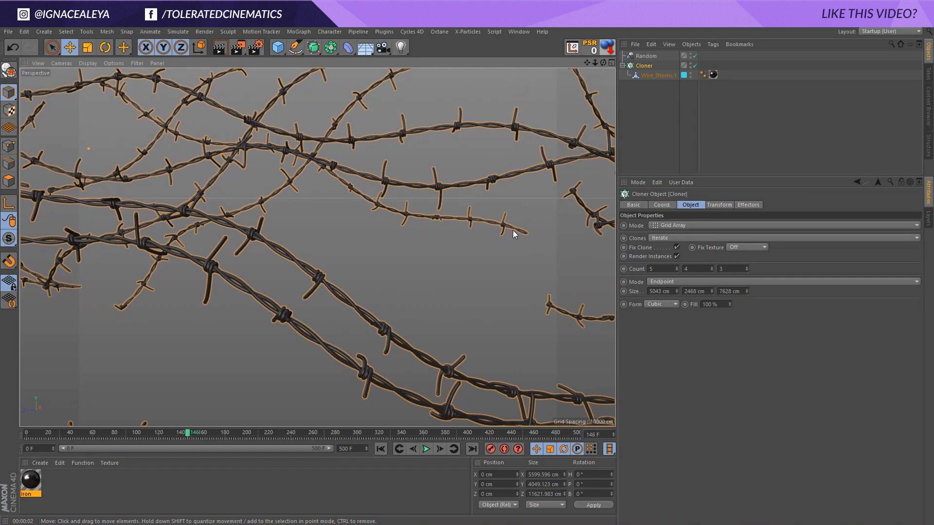
{"action": "left_click_drag", "start_coordinate": [229, 215], "coordinate": [282, 261], "text": "alt"}
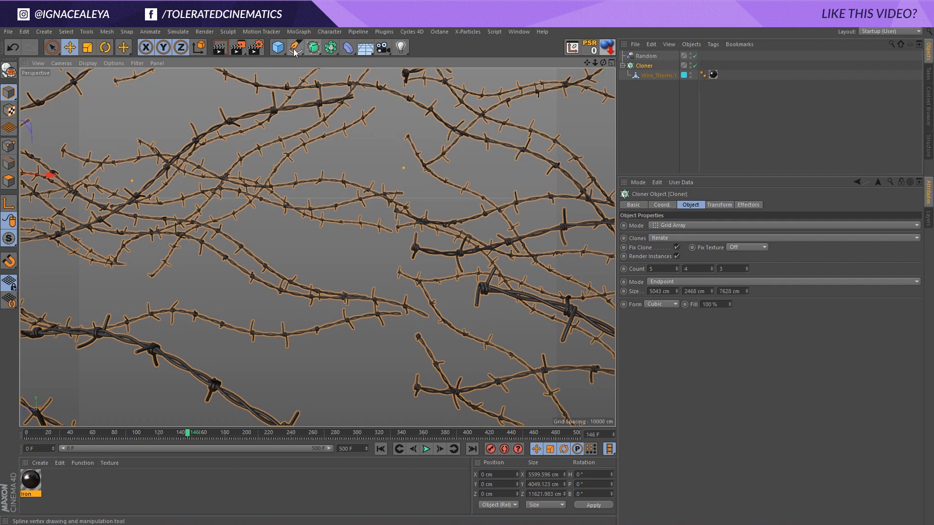
{"action": "left_click", "coordinate": [297, 31]}
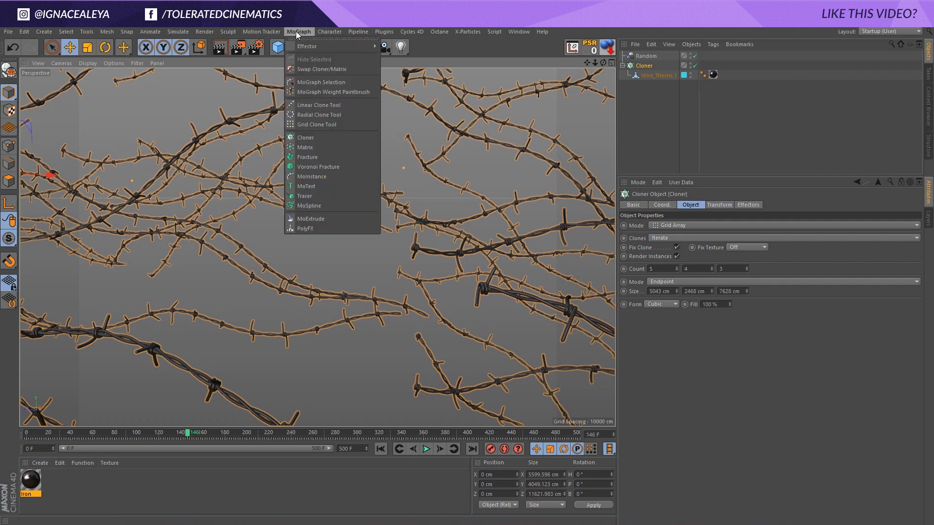
{"action": "left_click", "coordinate": [307, 187]}
{"action": "left_click", "coordinate": [654, 204]}
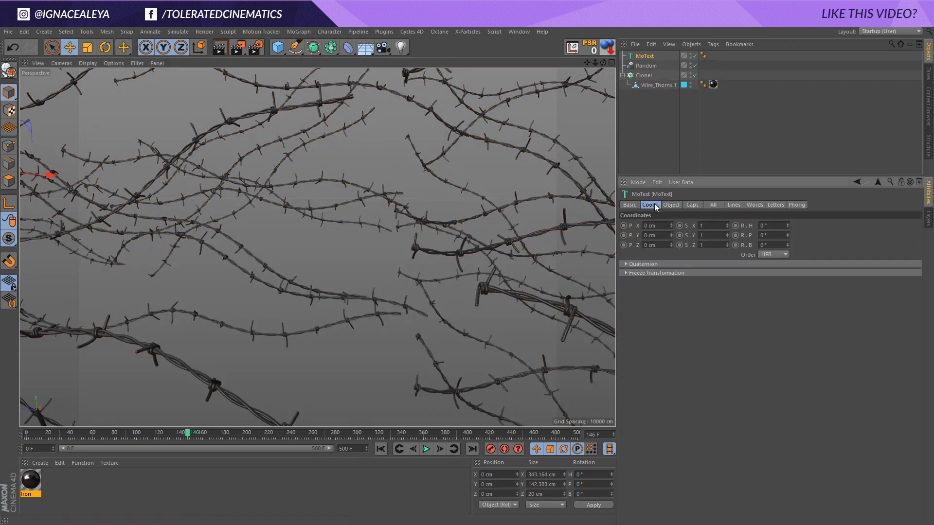
{"action": "left_click", "coordinate": [679, 205]}
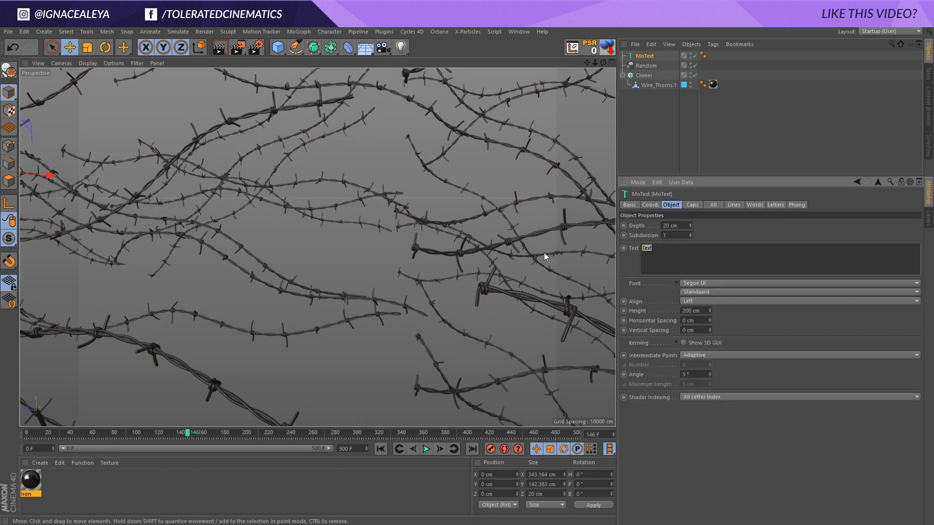
{"action": "type", "text": "BN"}
{"action": "type", "text": "Barbed Wire"}
{"action": "left_click", "coordinate": [646, 121]}
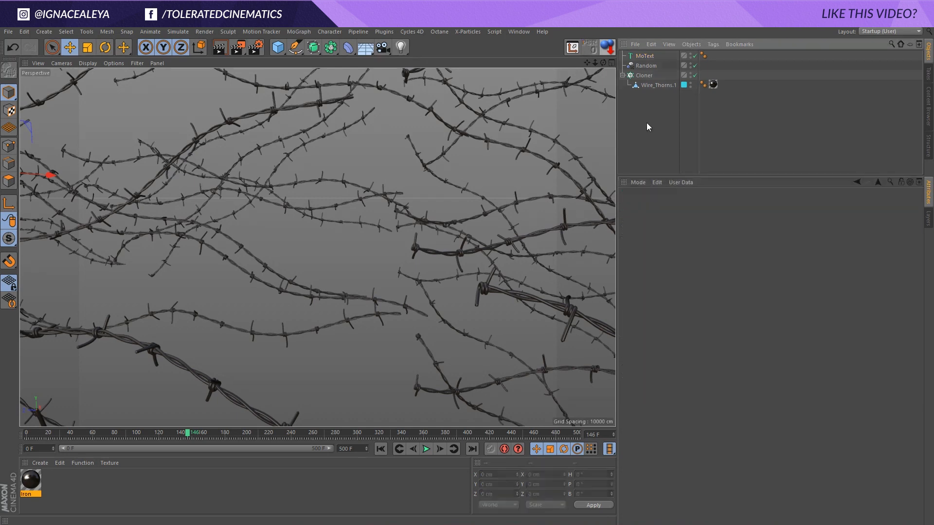
- Add a camera to the scene and look through it
{"action": "left_click", "coordinate": [384, 47]}
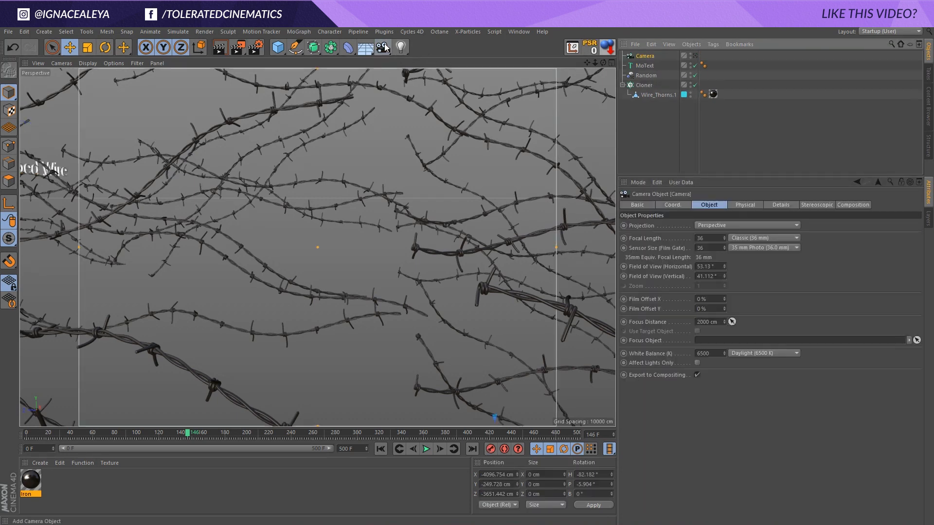
{"action": "left_click", "coordinate": [695, 56]}
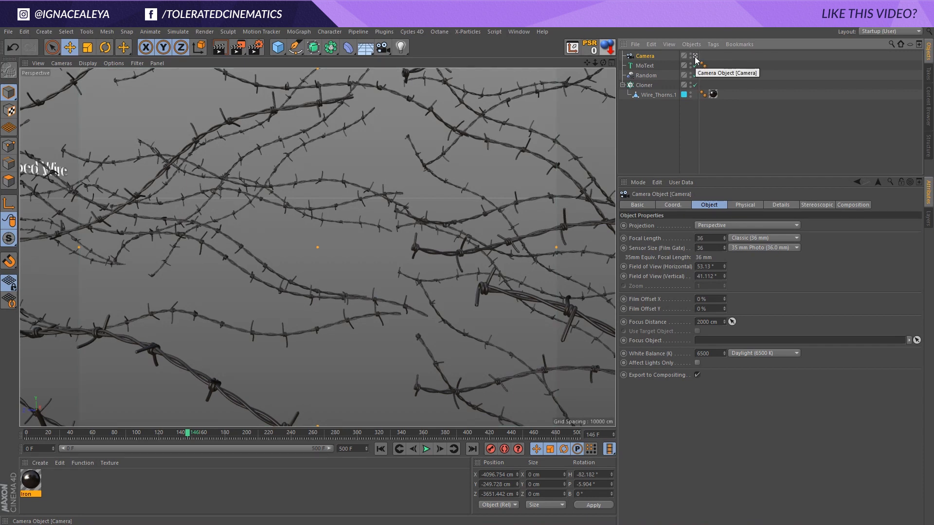
- Reset the camera's position to 0 cm on X, Y and Z
{"action": "left_click", "coordinate": [674, 209]}
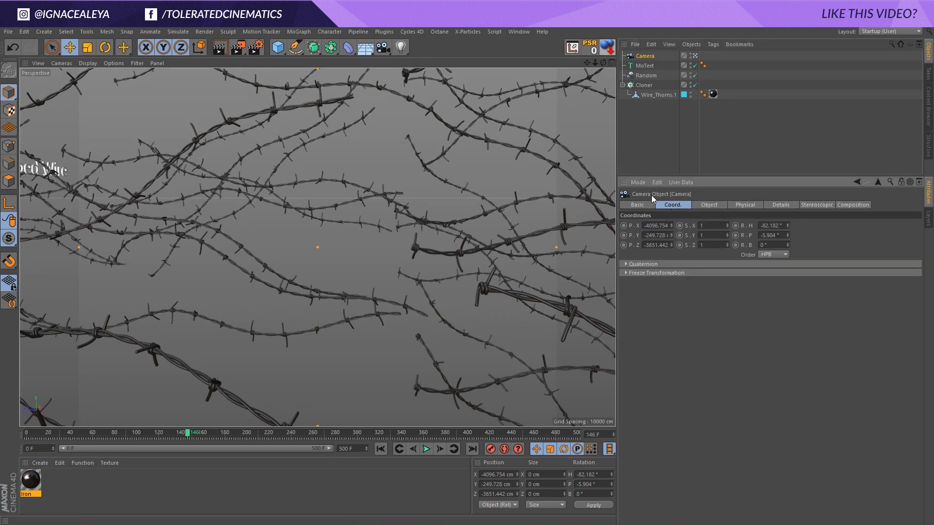
{"action": "double_click", "coordinate": [655, 225]}
{"action": "type", "text": "0"}
{"action": "key", "text": "Tab"}
{"action": "type", "text": "0"}
{"action": "key", "text": "Tab"}
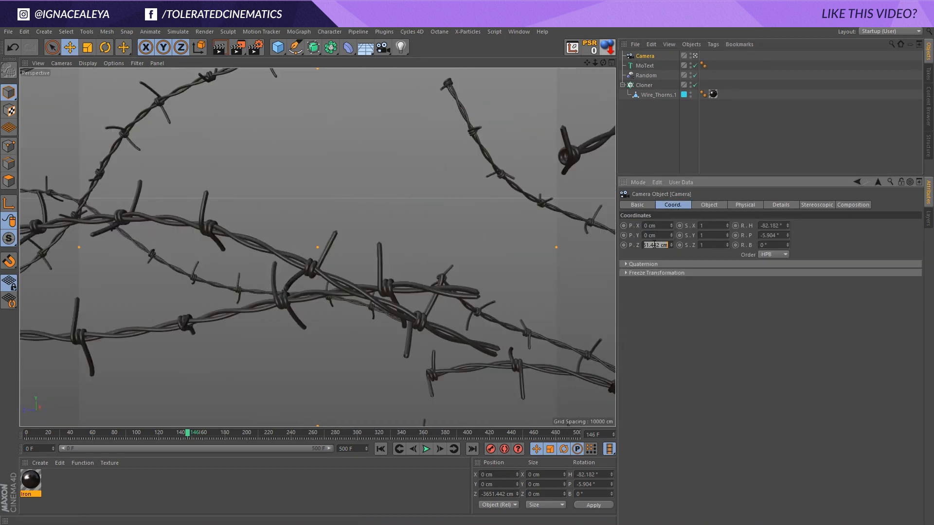
{"action": "type", "text": "0"}
{"action": "key", "text": "Return"}
- Reset the camera's heading and pitch rotation to 0°
{"action": "left_click", "coordinate": [784, 226]}
{"action": "type", "text": "0"}
{"action": "key", "text": "Tab"}
{"action": "type", "text": "0"}
{"action": "key", "text": "Return"}
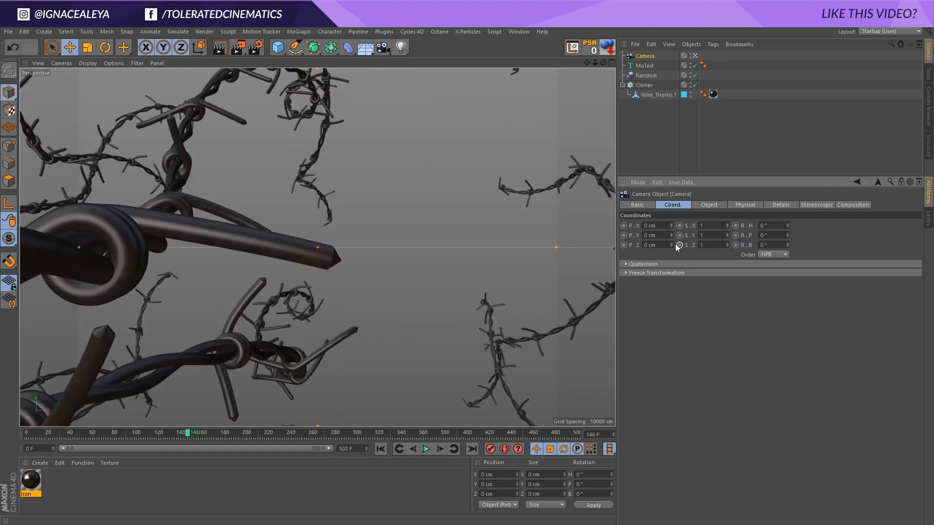
- Frame the Barbed Wire text by moving the camera to about X 548 cm, Y 62 cm and Z -1170 cm
{"action": "mouse_move", "coordinate": [671, 247]}
{"action": "left_mouse_down"}
{"action": "mouse_move", "coordinate": [672, 274]}
{"action": "mouse_move", "coordinate": [670, 244]}
{"action": "left_mouse_up"}
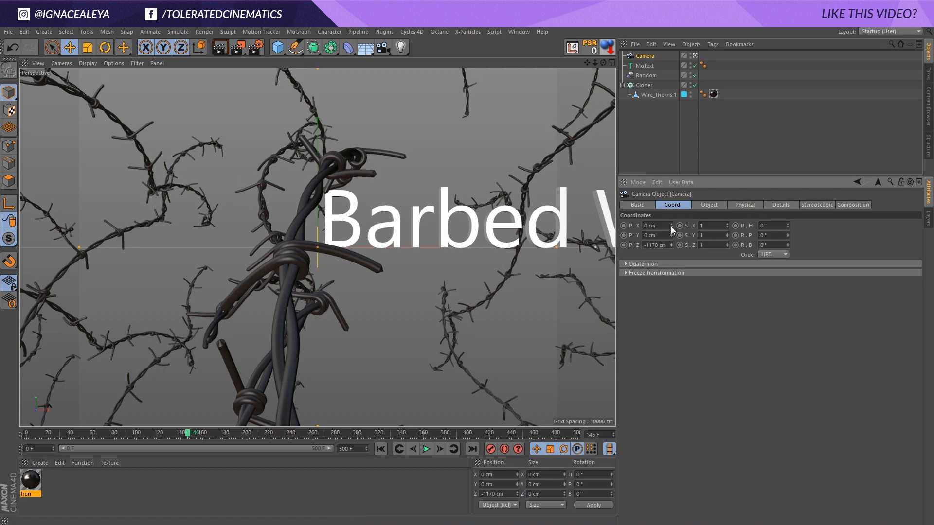
{"action": "left_click_drag", "start_coordinate": [671, 226], "coordinate": [739, 225]}
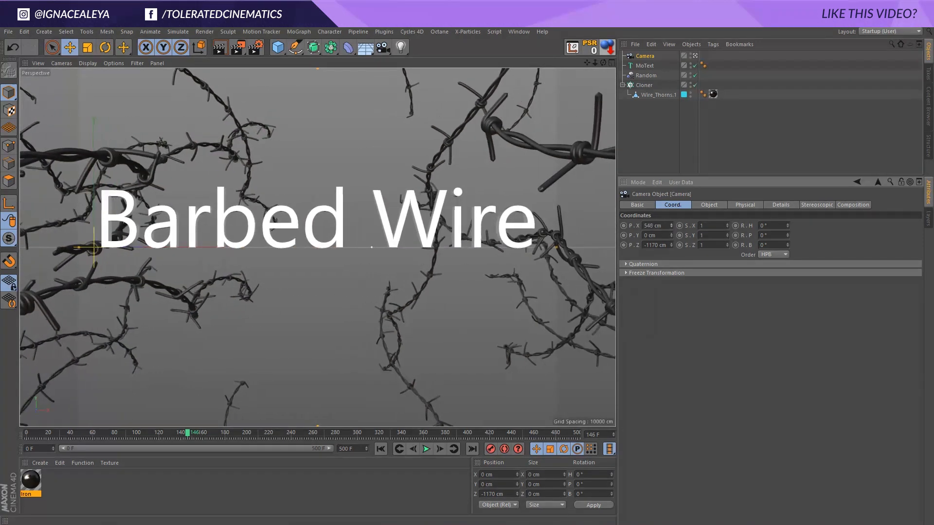
{"action": "left_click_drag", "start_coordinate": [671, 235], "coordinate": [687, 235]}
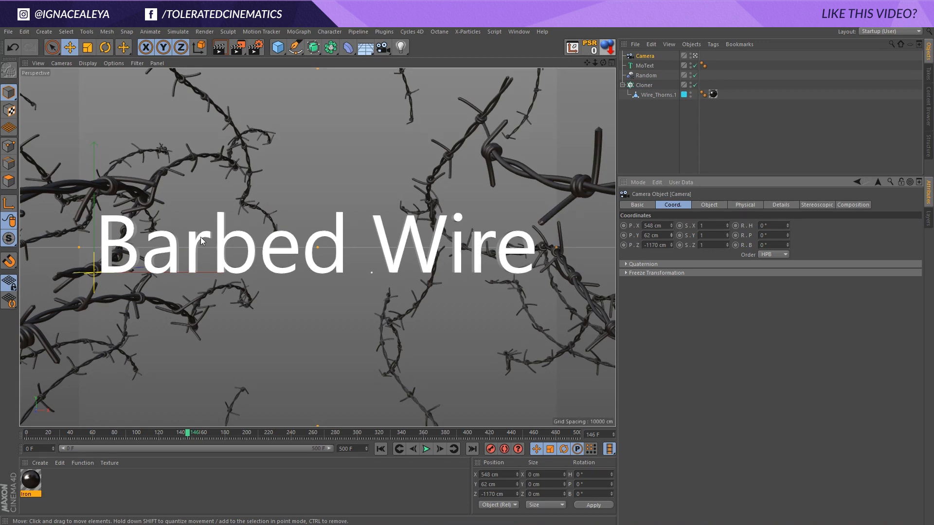
- Set the render output size to 1280 by 720 pixels in the render settings
{"action": "left_click", "coordinate": [258, 52]}
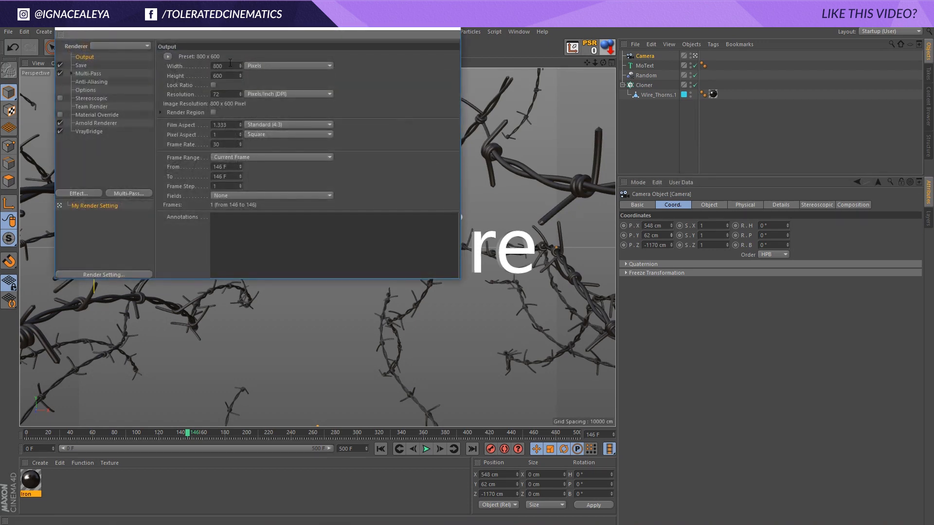
{"action": "type", "text": "1275"}
{"action": "key", "text": "BackSpace"}
{"action": "key", "text": "BackSpace"}
{"action": "type", "text": "80"}
{"action": "key", "text": "Tab"}
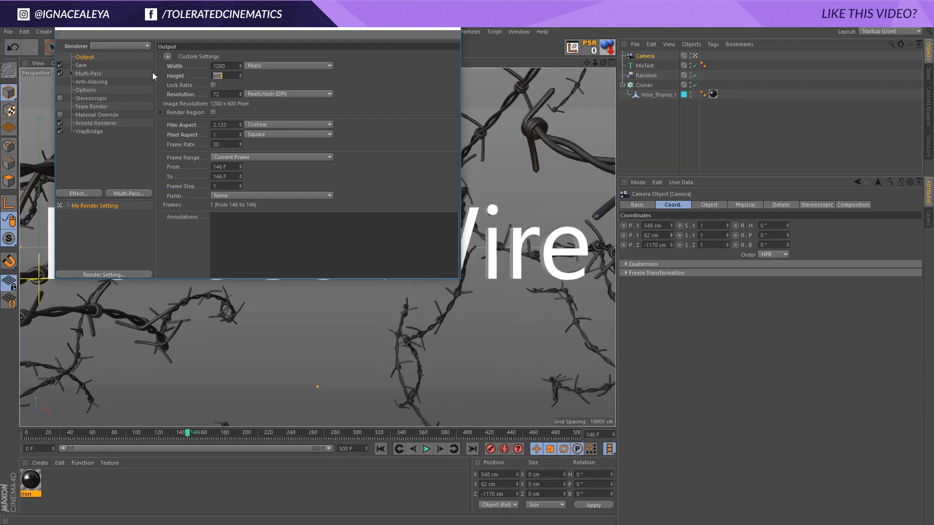
{"action": "type", "text": "1"}
{"action": "key", "text": "BackSpace"}
{"action": "type", "text": "720"}
{"action": "key", "text": "Return"}
{"action": "left_click", "coordinate": [453, 30]}
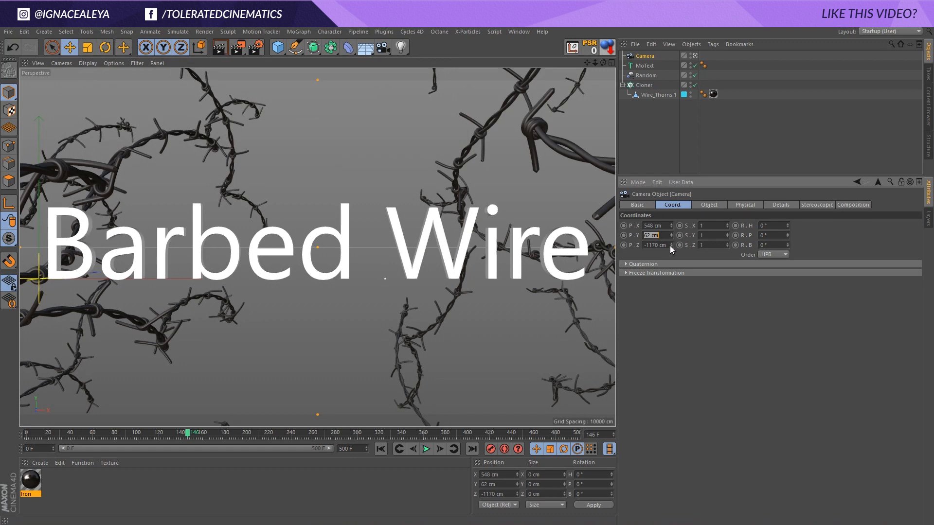
- Move the camera back to about Z -1496 cm and set the timeline's end to frame 150
{"action": "left_click_drag", "start_coordinate": [670, 246], "coordinate": [670, 275]}
{"action": "left_click_drag", "start_coordinate": [360, 451], "coordinate": [286, 453]}
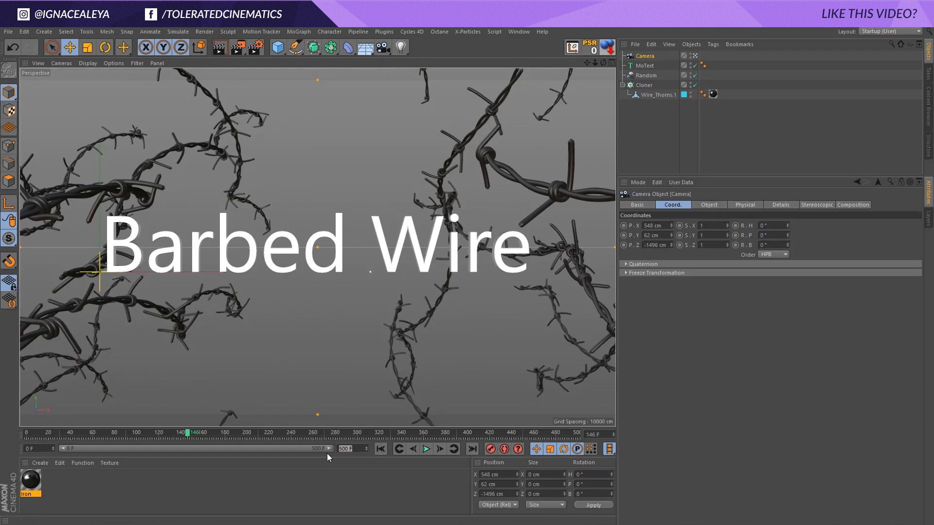
{"action": "key", "text": "Return"}
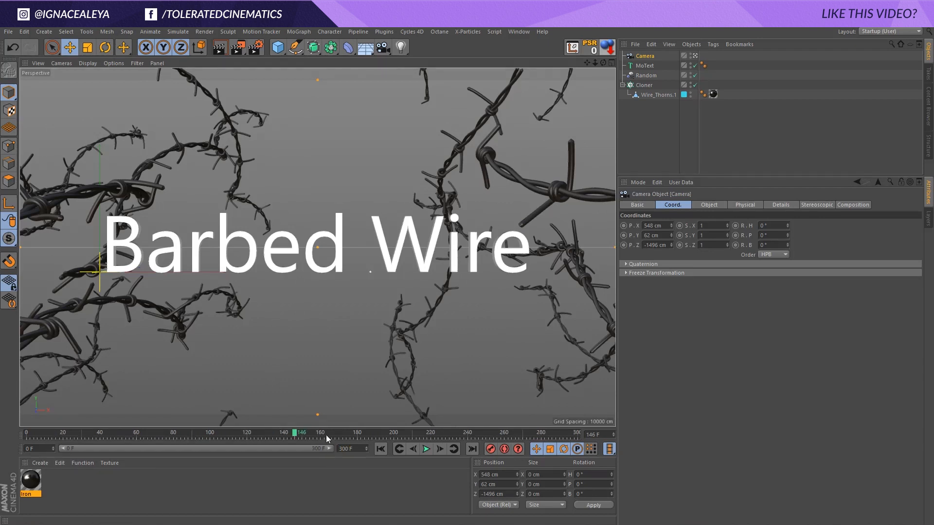
{"action": "left_click_drag", "start_coordinate": [353, 448], "coordinate": [270, 455]}
{"action": "type", "text": "150"}
{"action": "key", "text": "Return"}
- Keyframe the camera's Z position at -1496 cm on frame 90 and pull it back to about -4529 cm on frame 0
{"action": "left_click_drag", "start_coordinate": [567, 437], "coordinate": [357, 435]}
{"action": "left_click", "coordinate": [624, 245]}
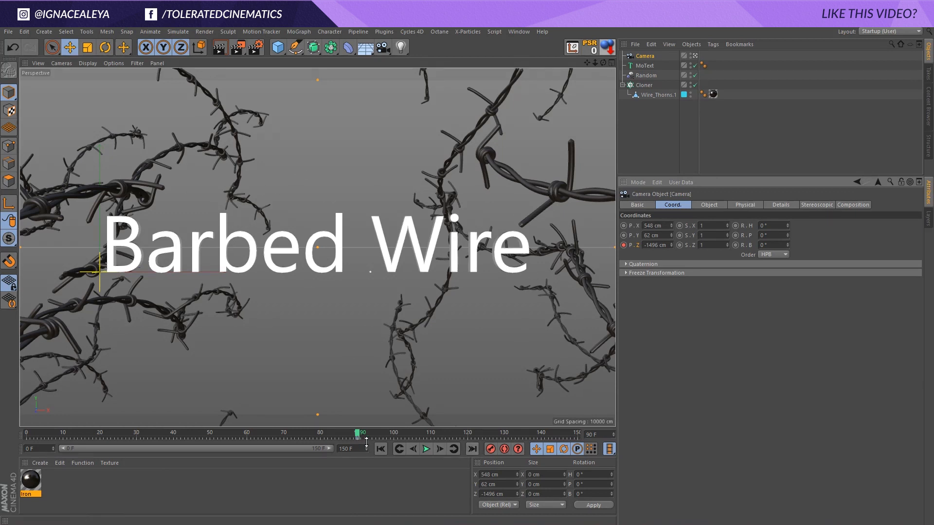
{"action": "left_click", "coordinate": [381, 449]}
{"action": "left_click_drag", "start_coordinate": [671, 245], "coordinate": [671, 304]}
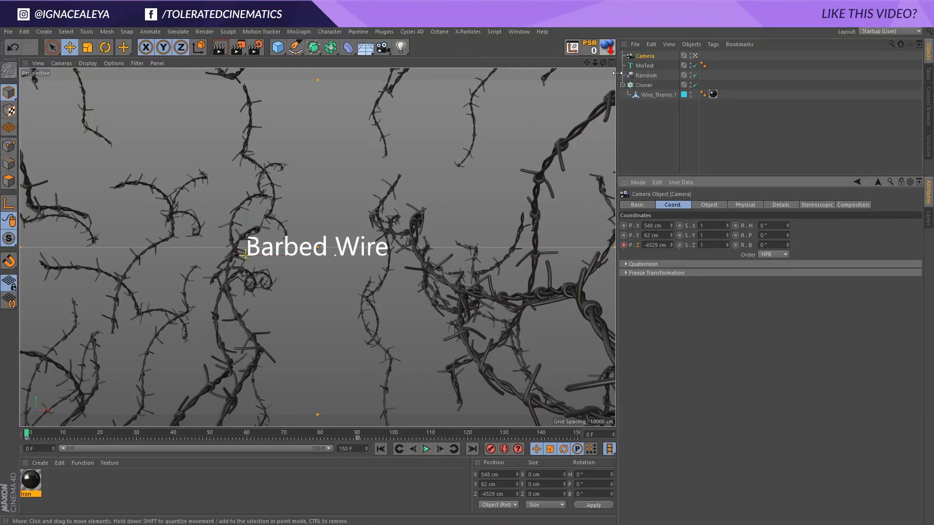
- Rotate the barbed wire cloner to a heading of about 57.6° and play back the camera move
{"action": "left_click", "coordinate": [611, 106]}
{"action": "key", "text": "r"}
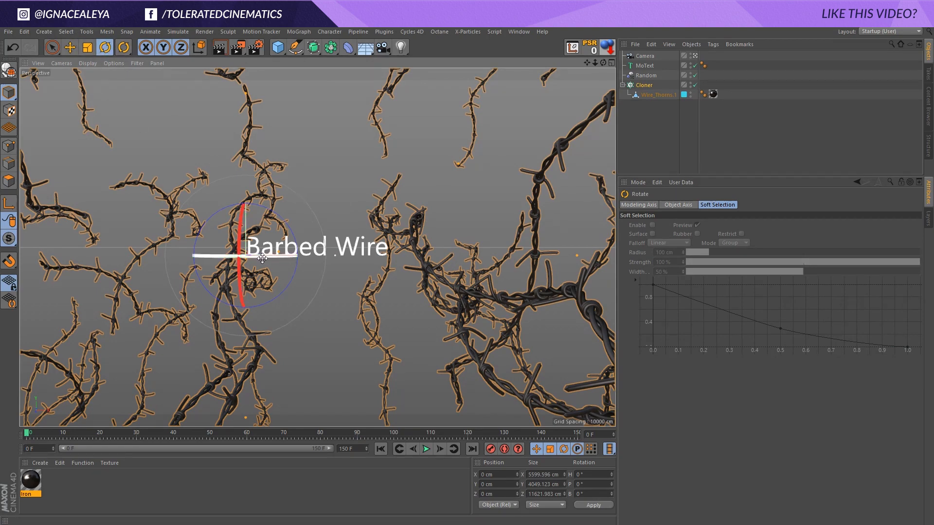
{"action": "left_click_drag", "start_coordinate": [262, 256], "coordinate": [332, 265]}
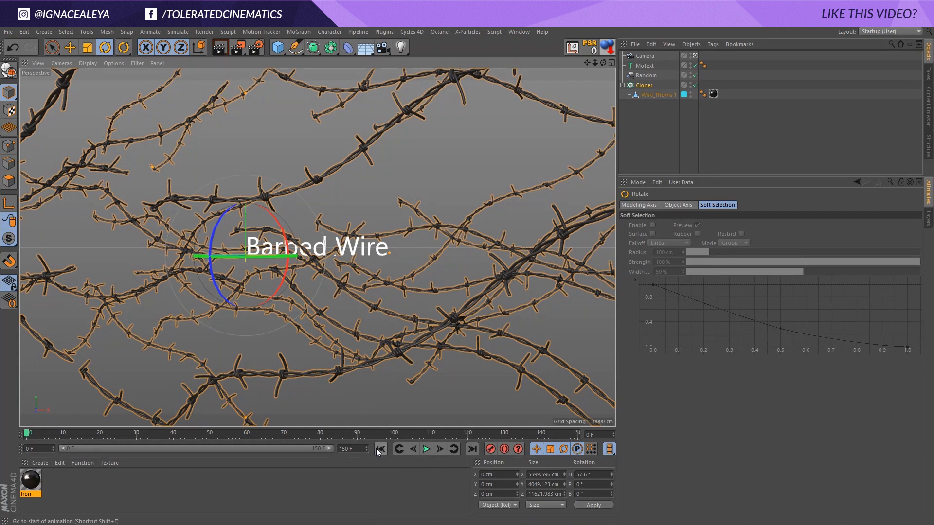
{"action": "left_click", "coordinate": [426, 449]}
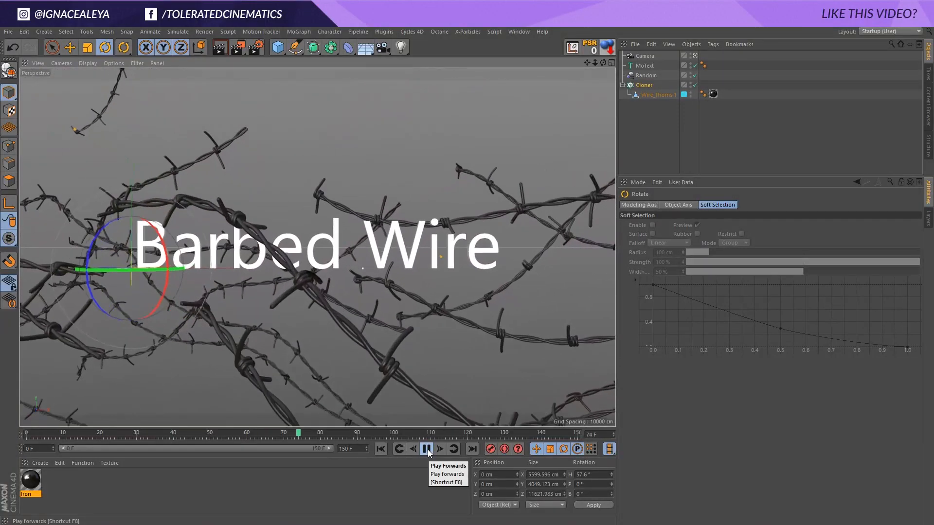
{"action": "left_click", "coordinate": [427, 449]}
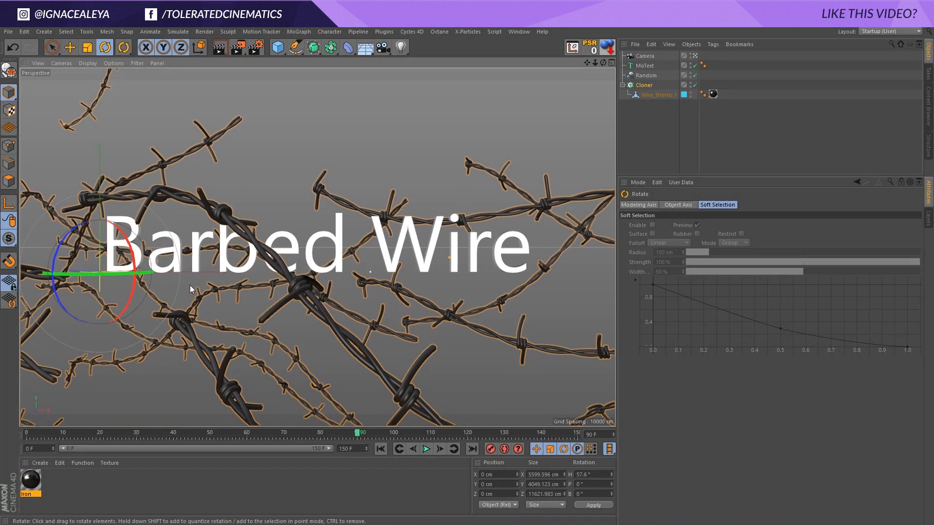
- Raise the cloner to about Y 335 cm with a heading of about 12.4°, and test-render frame 84
{"action": "key", "text": "e"}
{"action": "left_click_drag", "start_coordinate": [101, 247], "coordinate": [51, 176]}
{"action": "key", "text": "r"}
{"action": "mouse_move", "coordinate": [341, 432]}
{"action": "left_mouse_down"}
{"action": "mouse_move", "coordinate": [144, 432]}
{"action": "mouse_move", "coordinate": [336, 432]}
{"action": "left_mouse_up"}
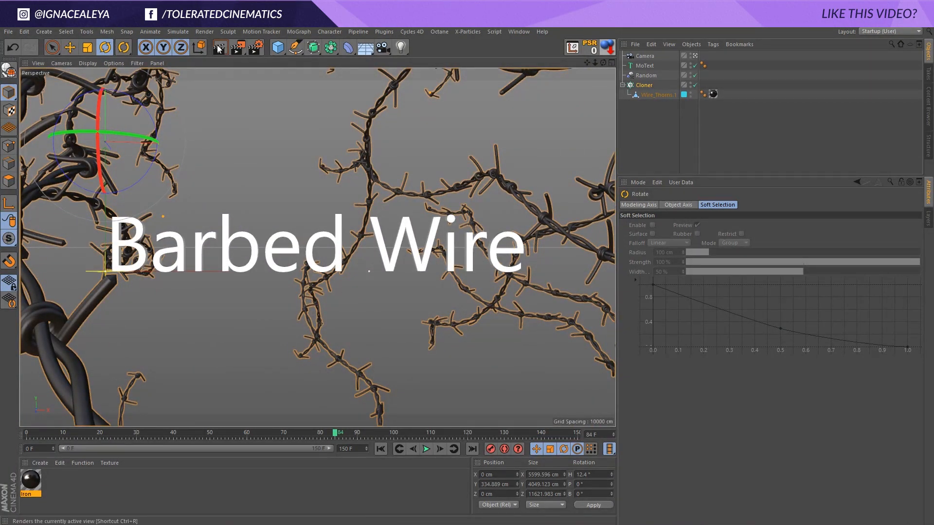
{"action": "left_click", "coordinate": [233, 48]}
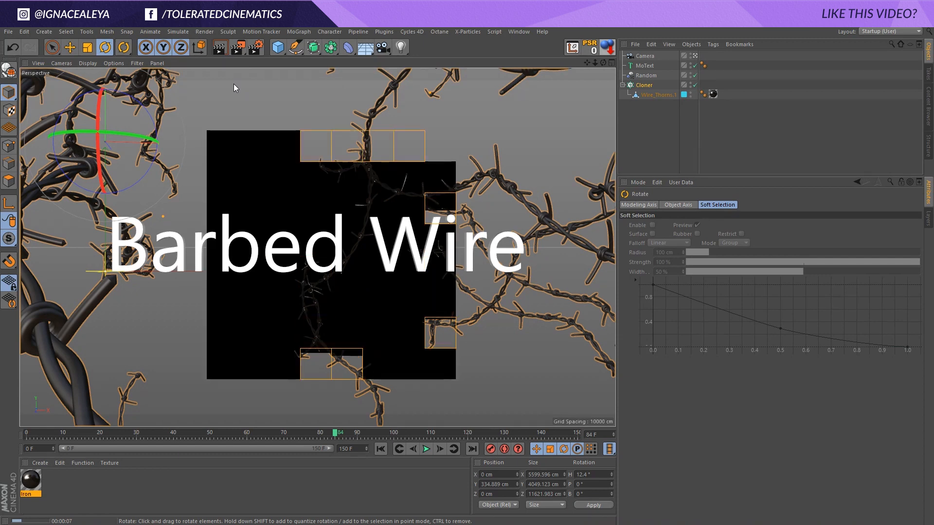
- Try lighting the scene with a light at about X 573 cm, Y 291 cm and Z -1127 cm
{"action": "left_click", "coordinate": [401, 48]}
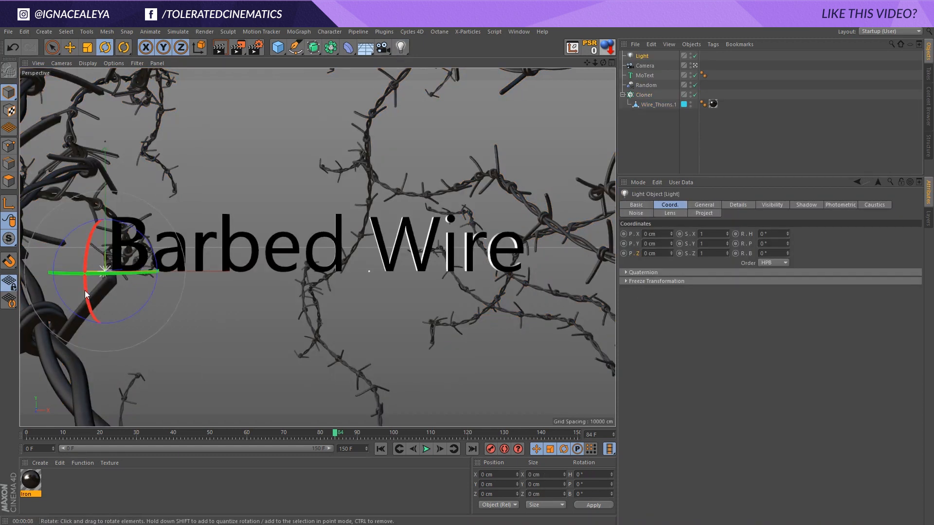
{"action": "left_click", "coordinate": [70, 49]}
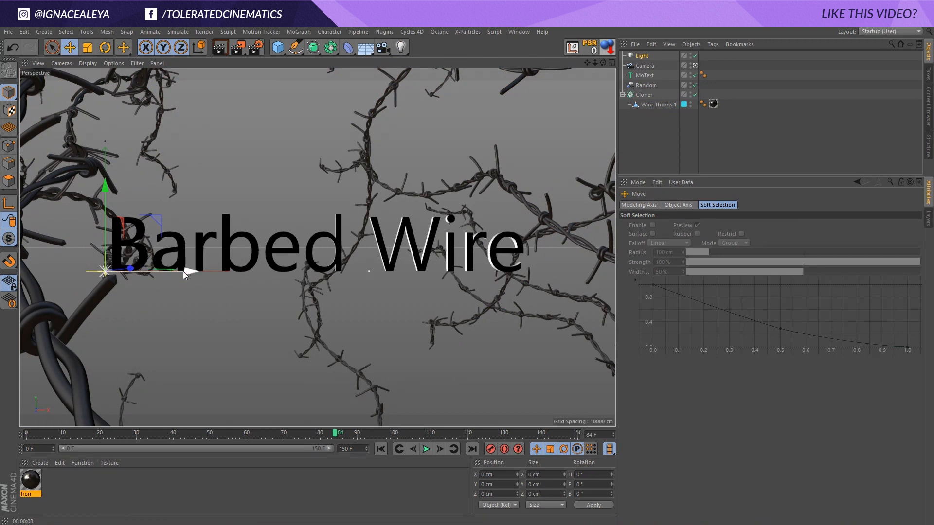
{"action": "left_click_drag", "start_coordinate": [186, 273], "coordinate": [404, 278]}
{"action": "left_click_drag", "start_coordinate": [332, 219], "coordinate": [637, 88]}
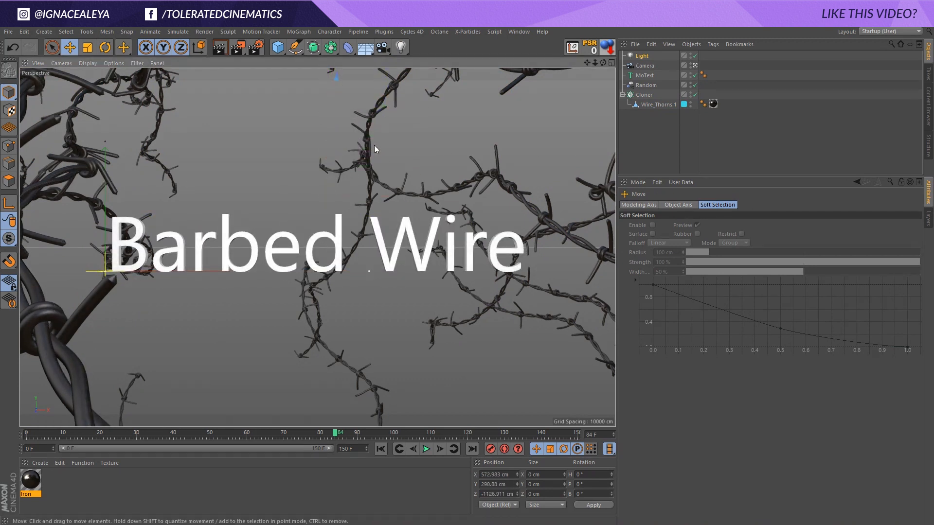
- Test-render the view with the light's intensity at 29% and delete the light
{"action": "left_click", "coordinate": [642, 56]}
{"action": "left_click", "coordinate": [705, 205]}
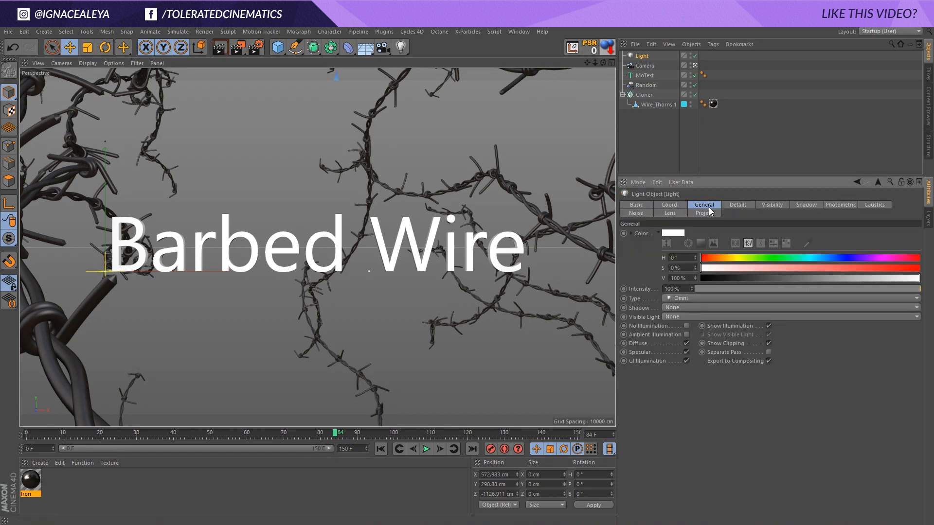
{"action": "left_click_drag", "start_coordinate": [741, 289], "coordinate": [760, 291]}
{"action": "key", "text": "ctrl+r"}
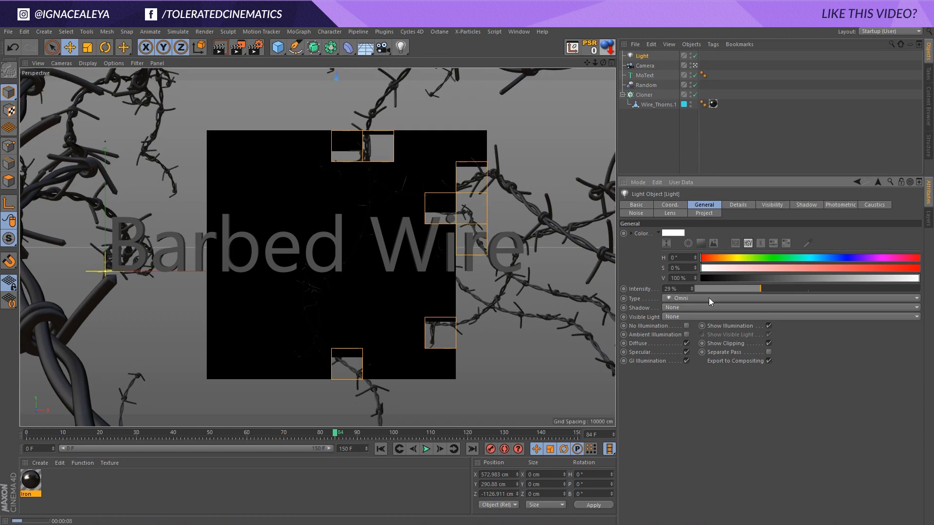
{"action": "left_click", "coordinate": [638, 57]}
{"action": "key", "text": "Delete"}
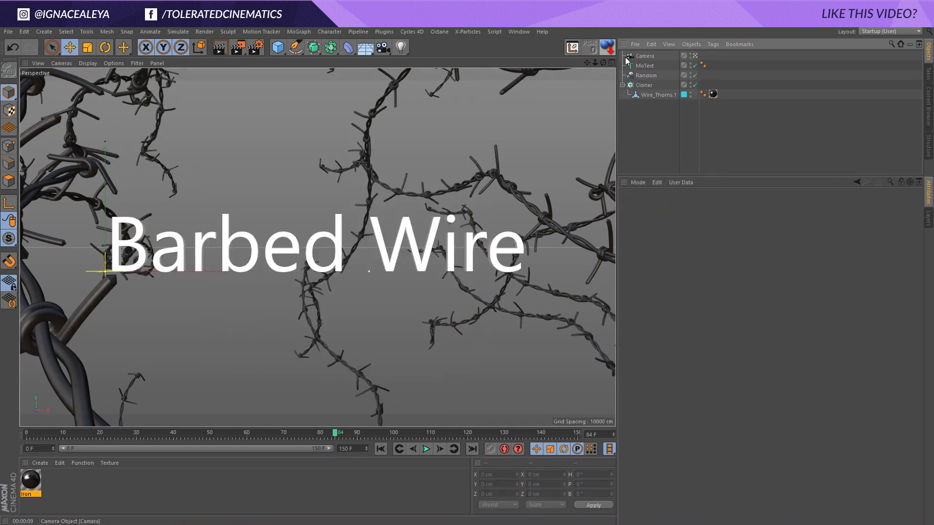
- Add a Physical Sky to light the scene and test-render the view
{"action": "left_click", "coordinate": [365, 48]}
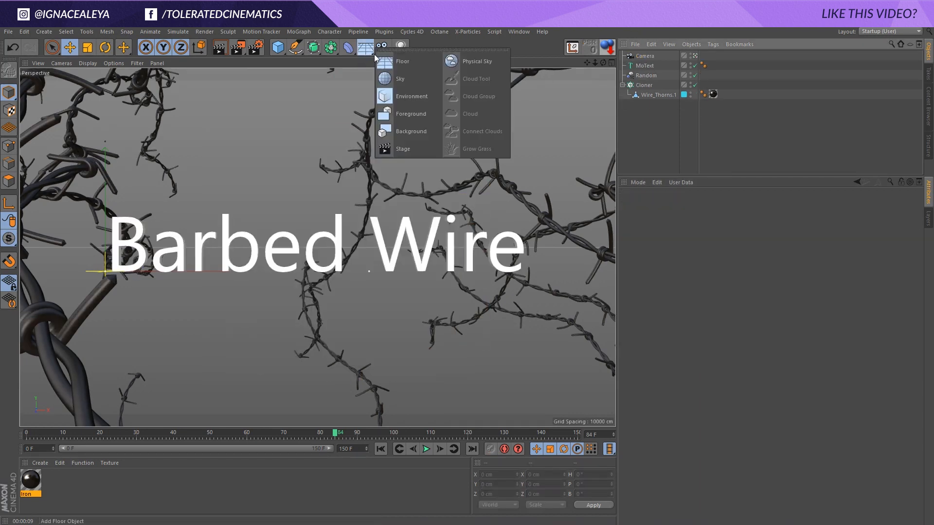
{"action": "left_click", "coordinate": [448, 60]}
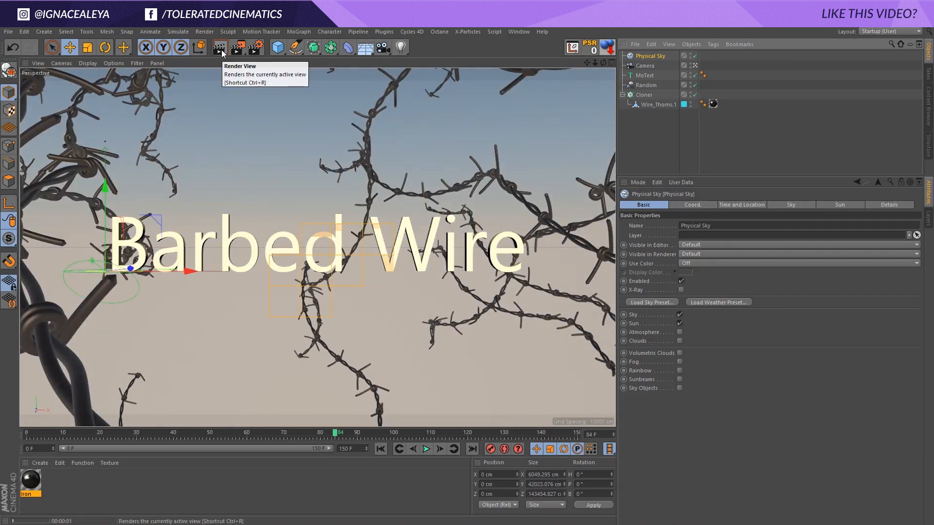
{"action": "left_click", "coordinate": [221, 49]}
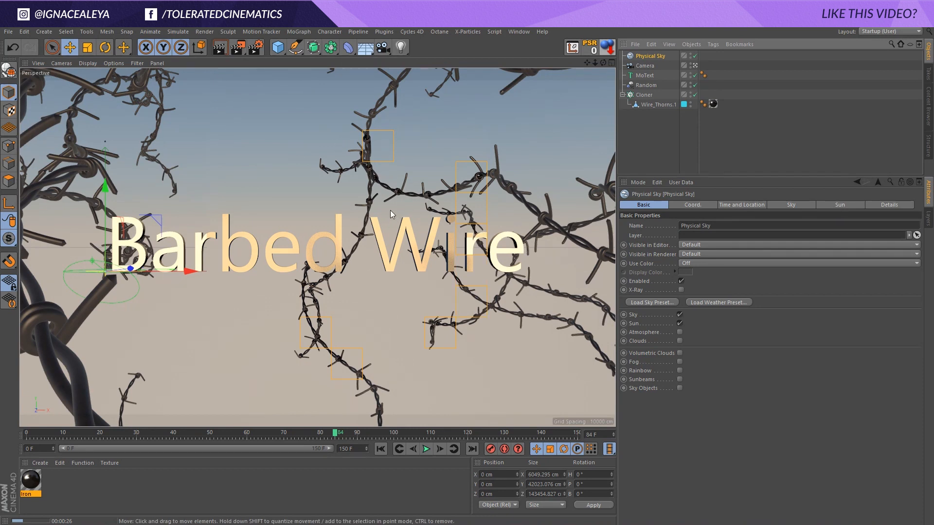
- Give the Physical Sky a Compositing tag with Seen by Camera turned off
{"action": "right_click", "coordinate": [653, 56]}
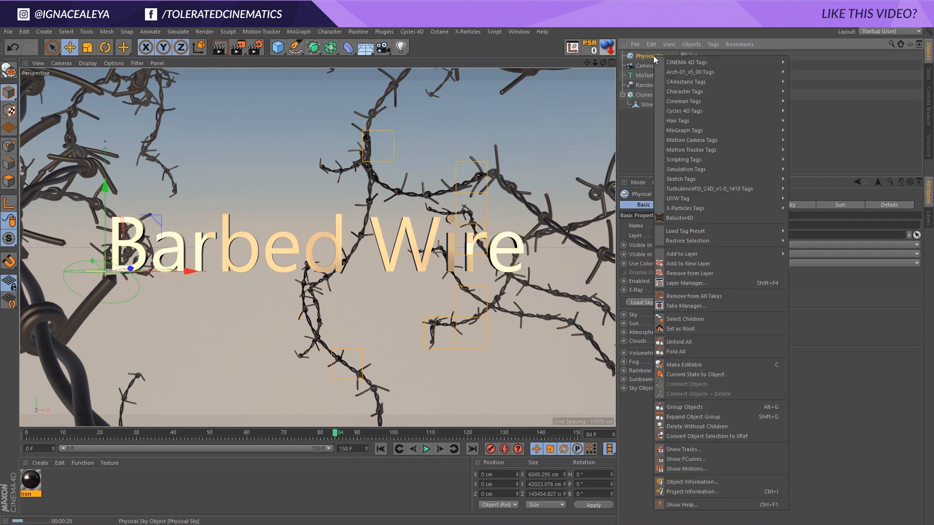
{"action": "mouse_move", "coordinate": [674, 63]}
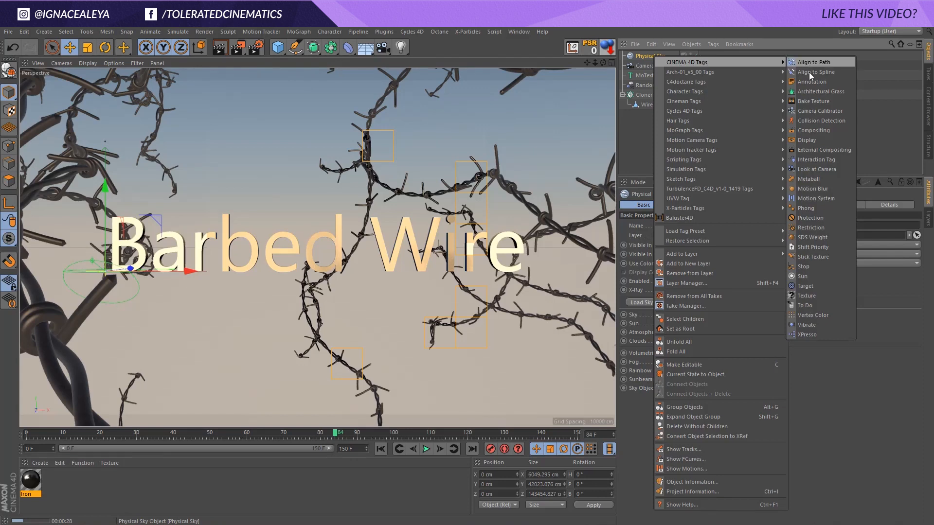
{"action": "left_click", "coordinate": [812, 130]}
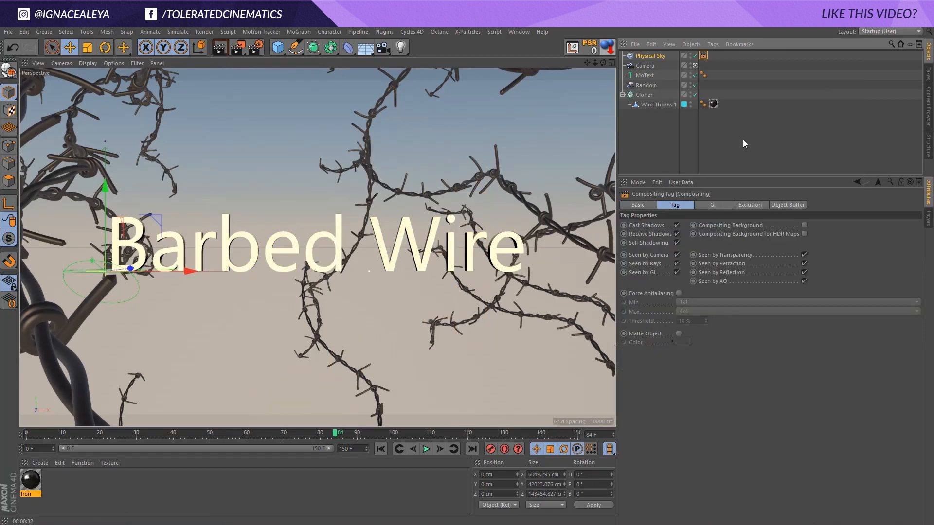
{"action": "left_click", "coordinate": [676, 255]}
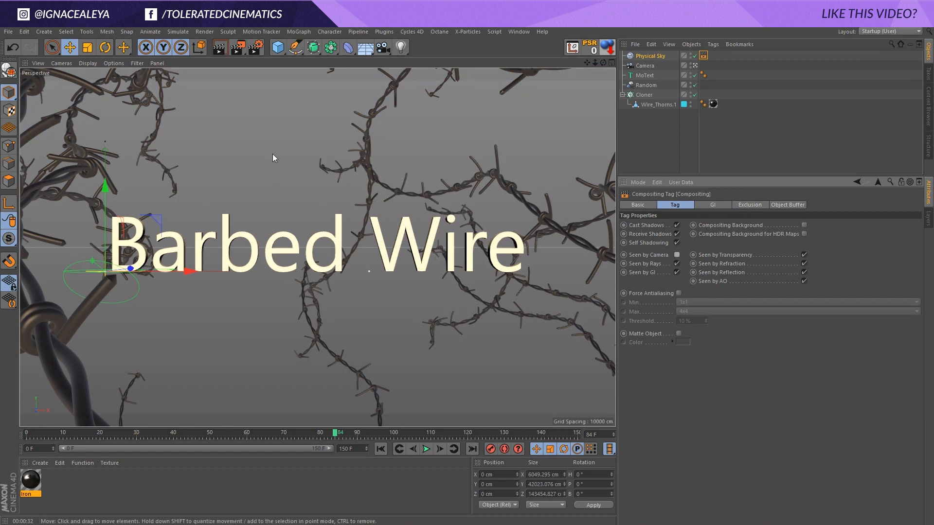
- Delete the Barbed Wire MoText object from the scene
{"action": "left_click", "coordinate": [641, 76]}
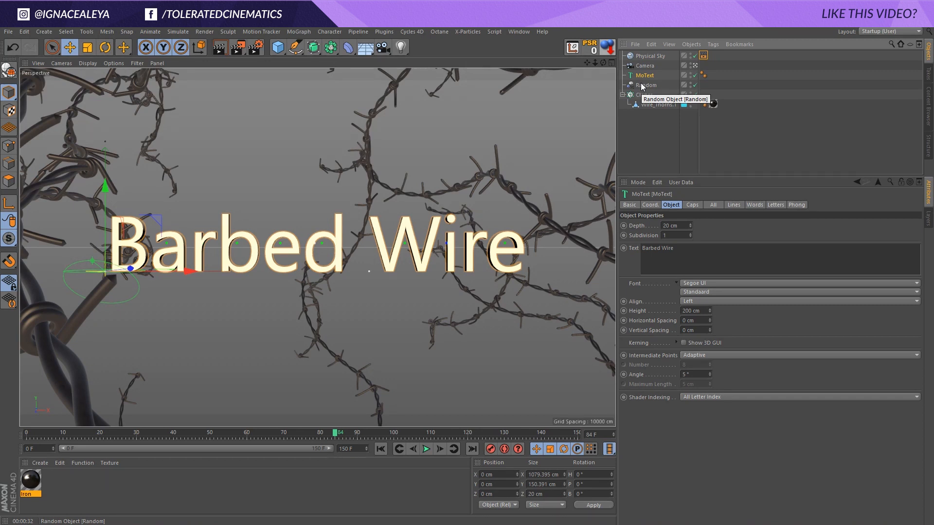
{"action": "key", "text": "Delete"}
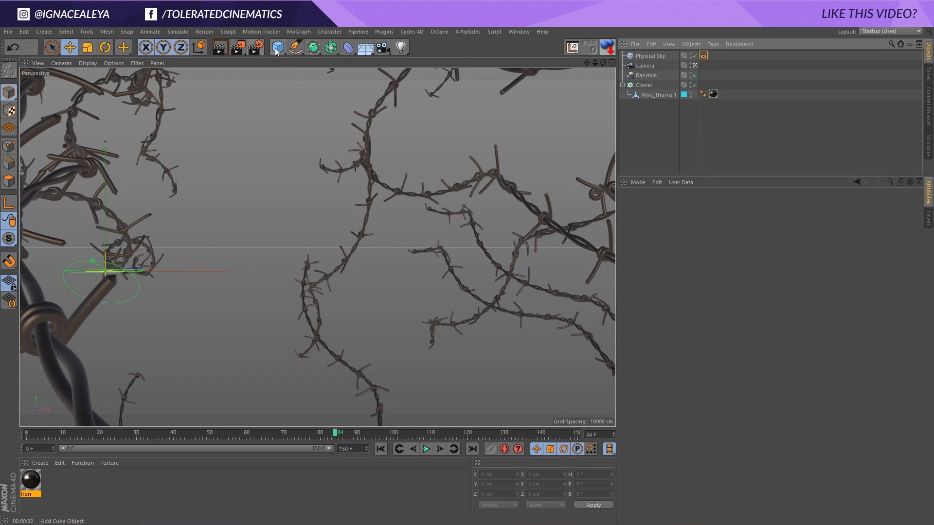
- Add a null at about X 587 cm and Y 100 cm and name it Vibrate
{"action": "left_click_drag", "start_coordinate": [275, 51], "coordinate": [313, 61]}
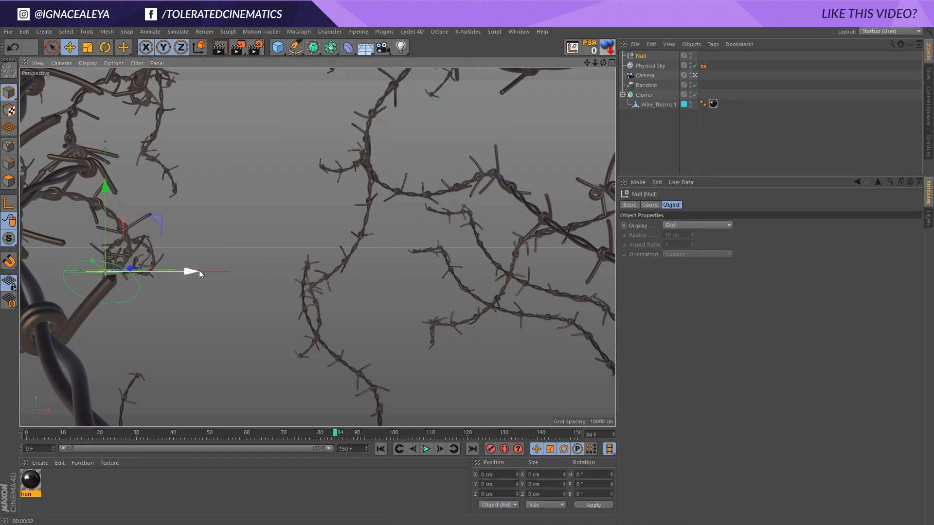
{"action": "left_click_drag", "start_coordinate": [199, 270], "coordinate": [403, 281]}
{"action": "left_click_drag", "start_coordinate": [333, 234], "coordinate": [334, 196]}
{"action": "double_click", "coordinate": [641, 55]}
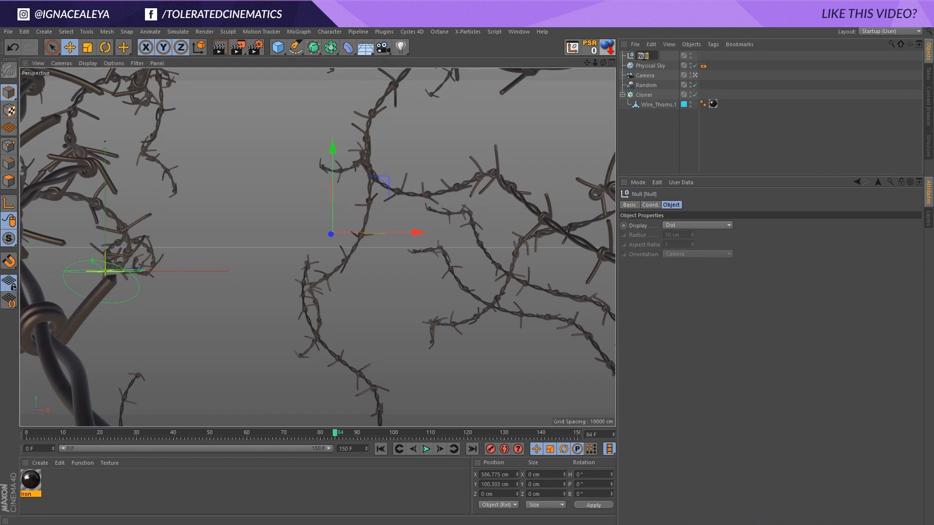
{"action": "type", "text": "Vibrate"}
{"action": "key", "text": "Return"}
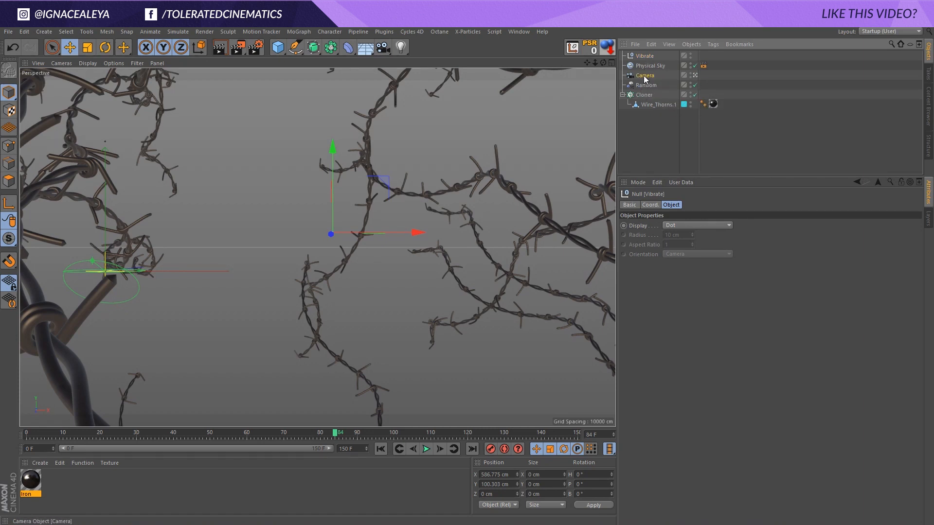
- Parent the camera under the Vibrate null and give the null a Vibrate tag
{"action": "left_click_drag", "start_coordinate": [644, 78], "coordinate": [649, 54]}
{"action": "left_click", "coordinate": [647, 54]}
{"action": "right_click", "coordinate": [647, 54]}
{"action": "mouse_move", "coordinate": [676, 62]}
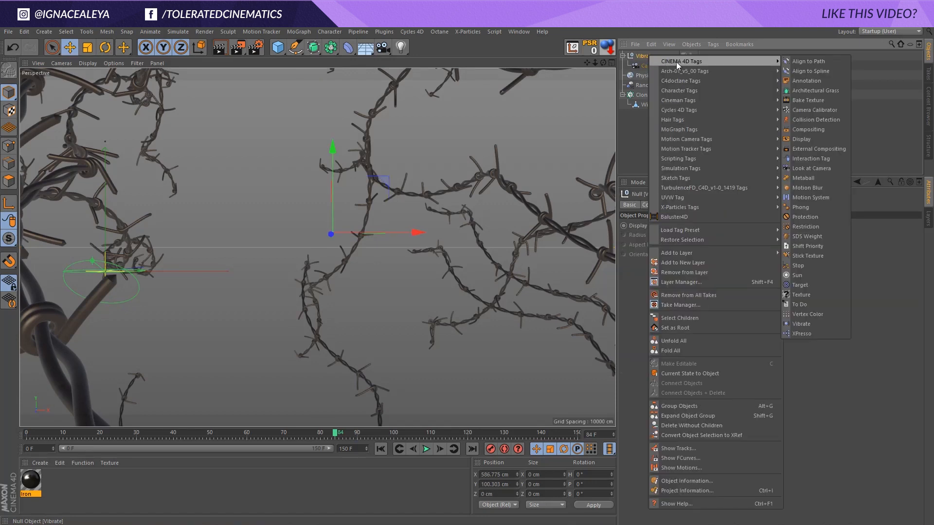
{"action": "left_click", "coordinate": [811, 324]}
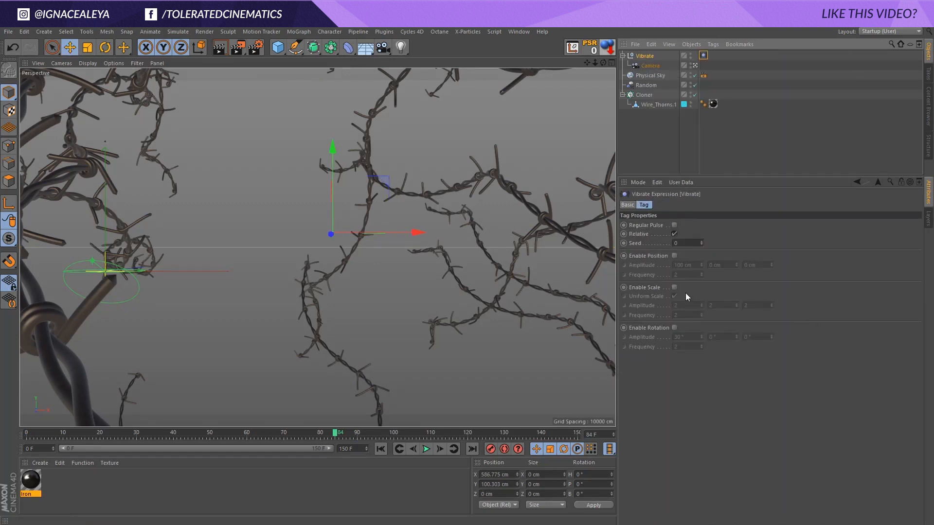
- Enable position and rotation vibration, with rotation amplitude 0.5° on all axes and rotation frequency 0.5
{"action": "left_click", "coordinate": [674, 255]}
{"action": "left_click", "coordinate": [674, 327]}
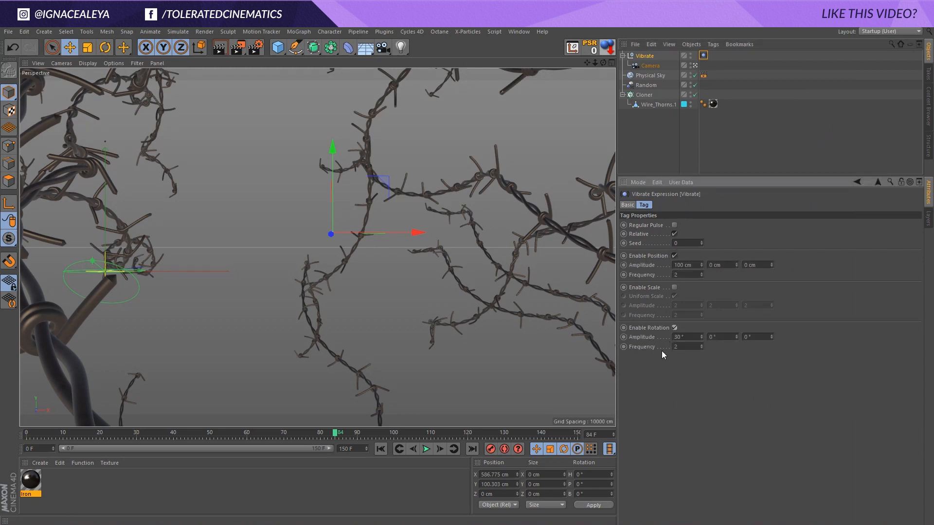
{"action": "left_click", "coordinate": [678, 337]}
{"action": "type", "text": ".5"}
{"action": "left_click", "coordinate": [685, 347]}
{"action": "key", "text": "BackSpace"}
- Set the Vibrate tag's position amplitude to 100 cm on all axes with frequency 0.3, and preview the camera motion
{"action": "left_click", "coordinate": [721, 264]}
{"action": "type", "text": "100"}
{"action": "left_click", "coordinate": [761, 266]}
{"action": "type", "text": "100"}
{"action": "key", "text": "Tab"}
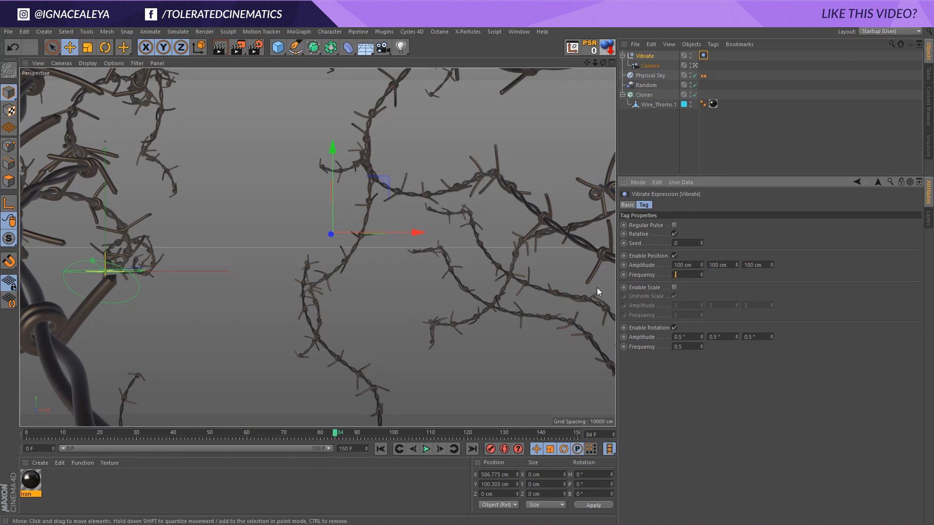
{"action": "type", "text": "0.3"}
{"action": "left_click", "coordinate": [424, 449]}
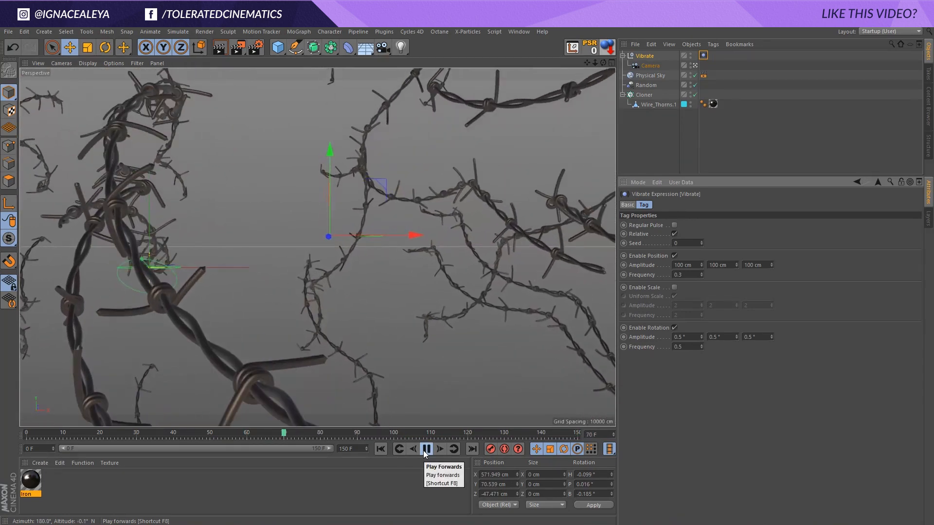
{"action": "left_click", "coordinate": [423, 450]}
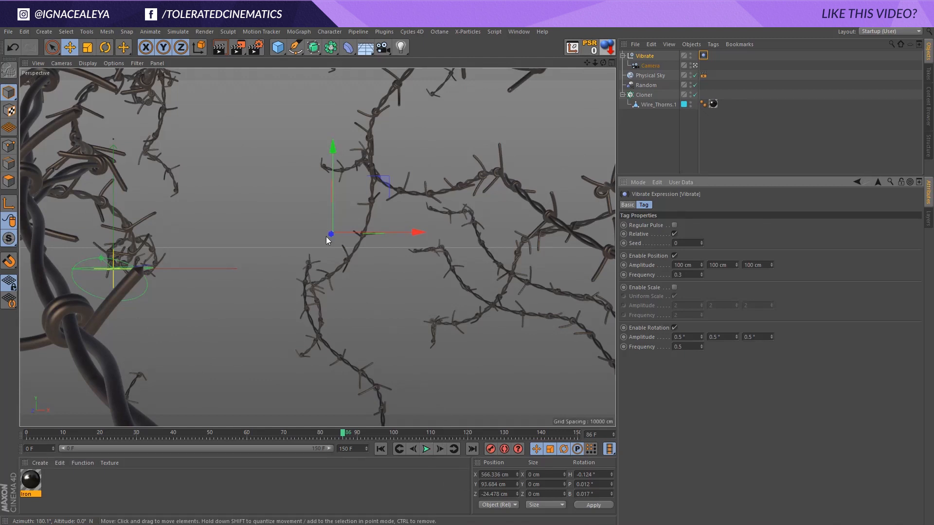
{"action": "left_click", "coordinate": [634, 144]}
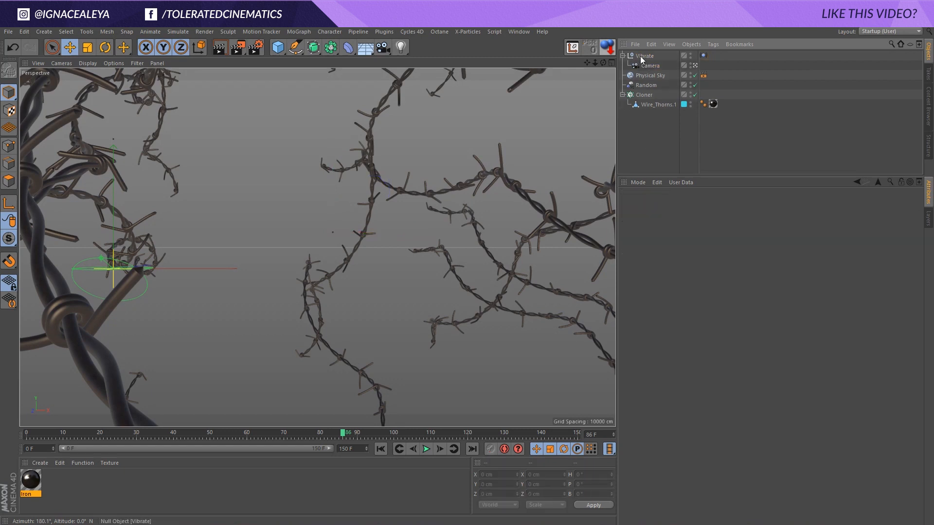
{"action": "left_click", "coordinate": [703, 57]}
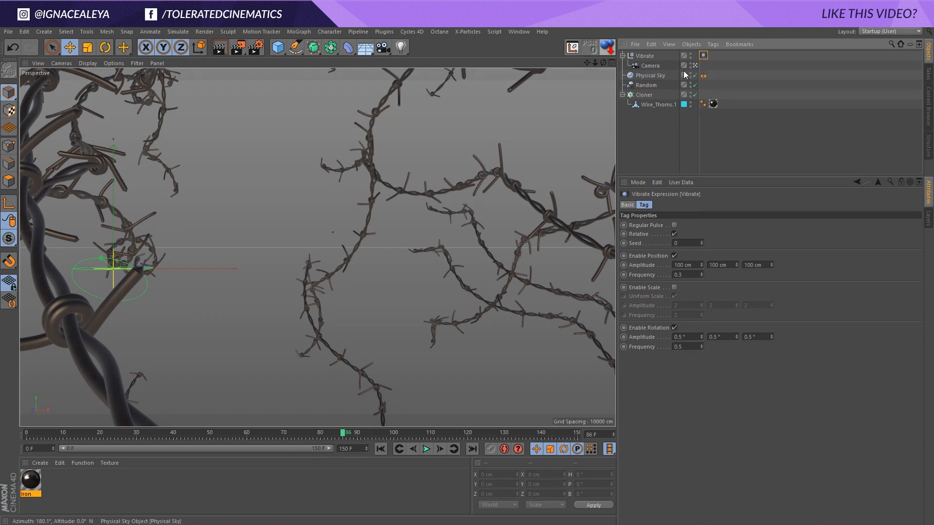
{"action": "left_click", "coordinate": [641, 137]}
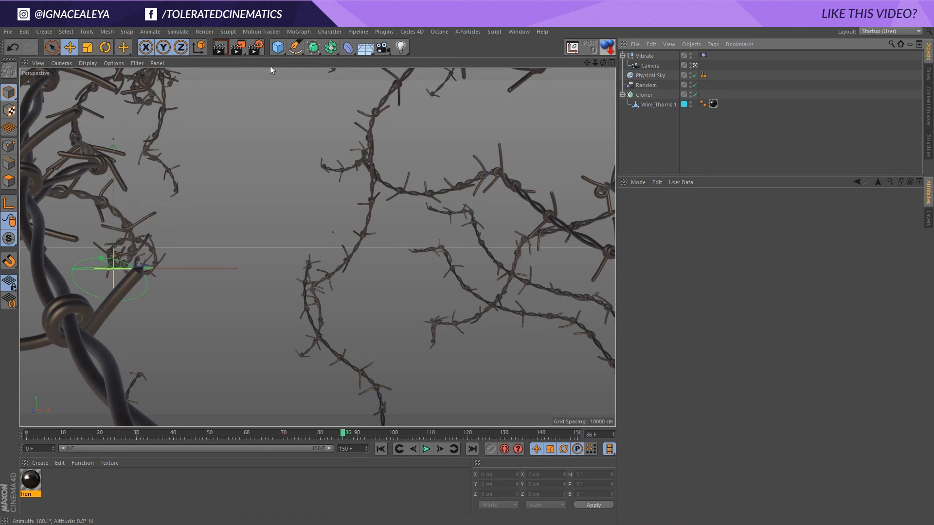
- Add a null object to the scene and name it Data
{"action": "left_click_drag", "start_coordinate": [273, 51], "coordinate": [290, 64]}
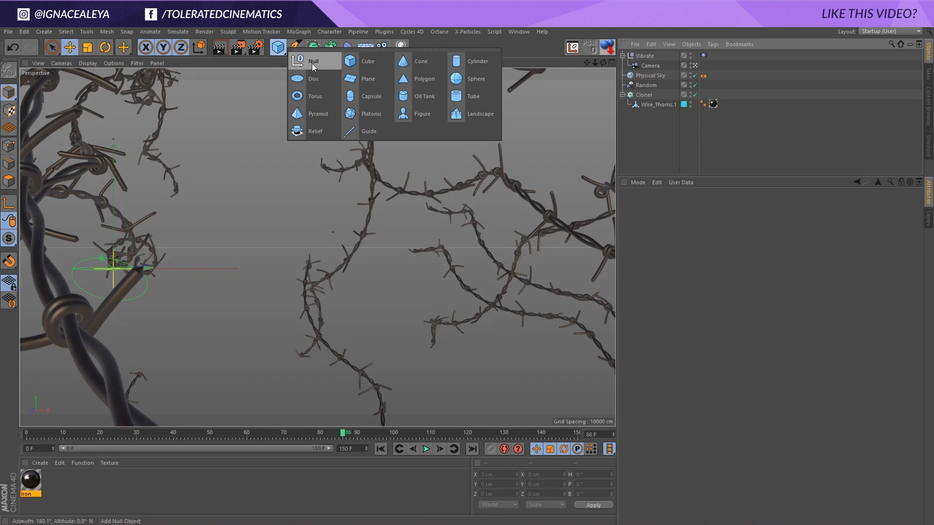
{"action": "left_click", "coordinate": [311, 63]}
{"action": "double_click", "coordinate": [643, 56]}
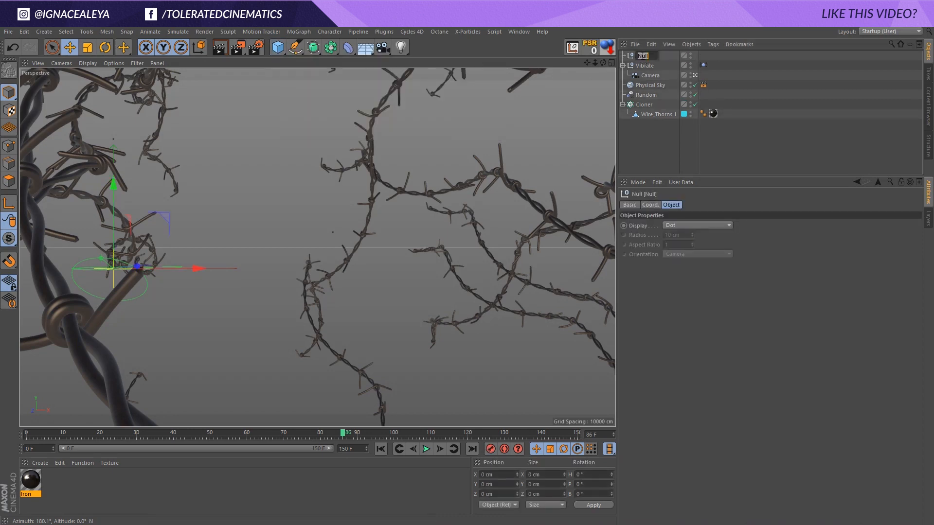
{"action": "type", "text": "Data"}
{"action": "key", "text": "Return"}
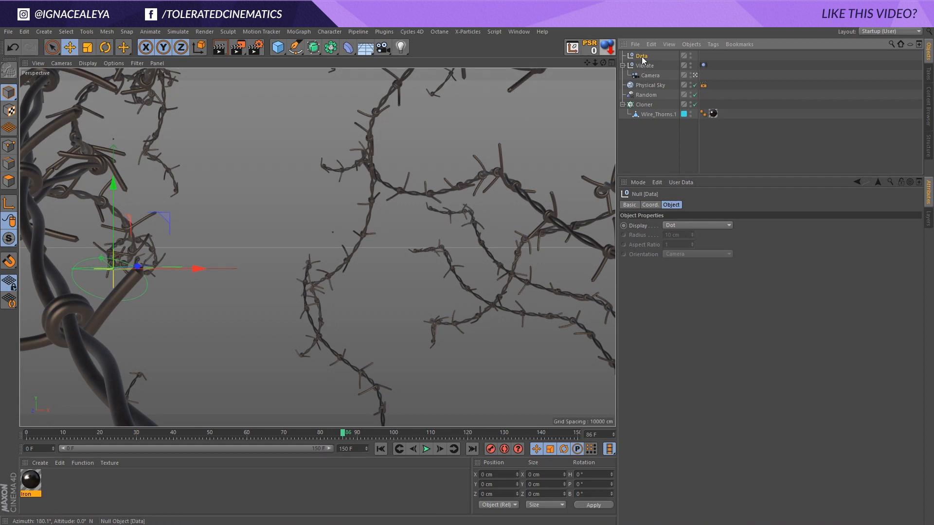
- Give the Data null an XPresso tag and place its editor window beside the object list
{"action": "right_click", "coordinate": [642, 59]}
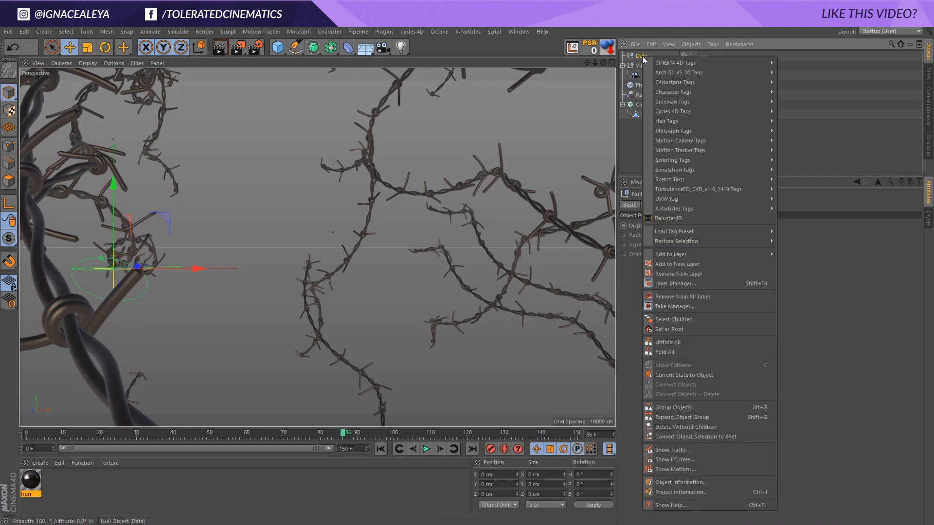
{"action": "mouse_move", "coordinate": [657, 63]}
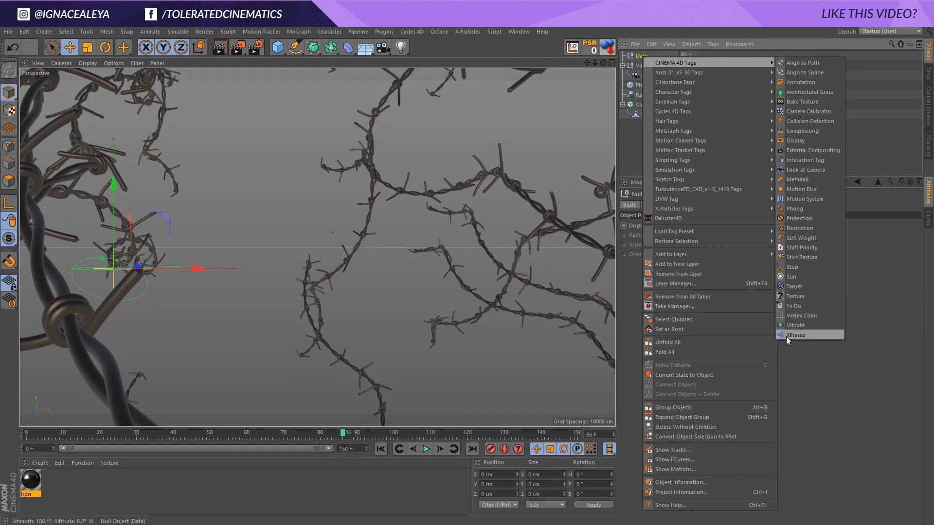
{"action": "left_click", "coordinate": [806, 334]}
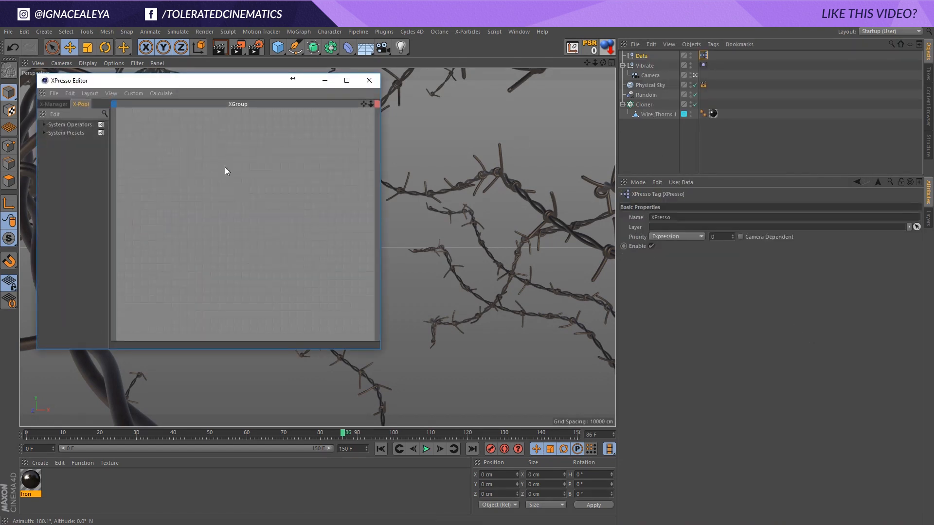
{"action": "left_click_drag", "start_coordinate": [208, 86], "coordinate": [371, 109]}
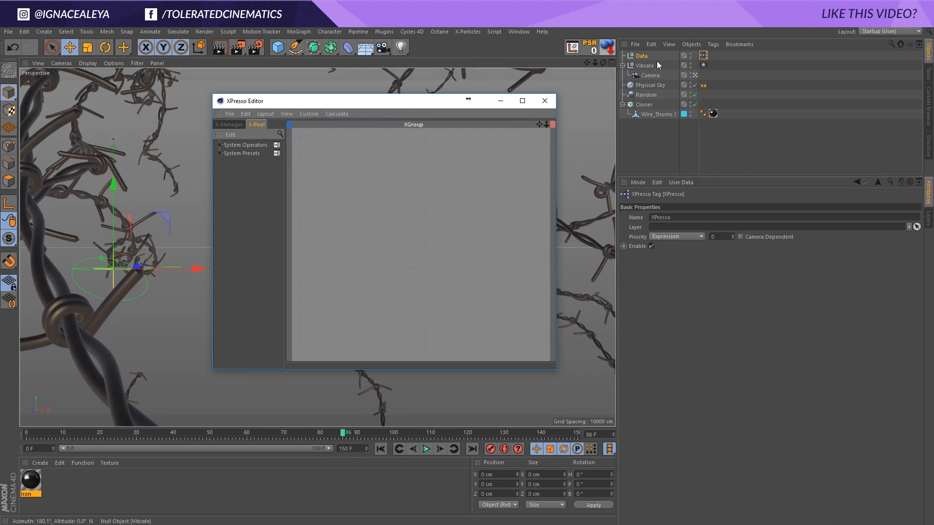
- Add the Data and Vibrate nulls as nodes in the XPresso graph and enlarge the Data node
{"action": "left_click_drag", "start_coordinate": [643, 56], "coordinate": [370, 196]}
{"action": "left_click_drag", "start_coordinate": [451, 195], "coordinate": [451, 194]}
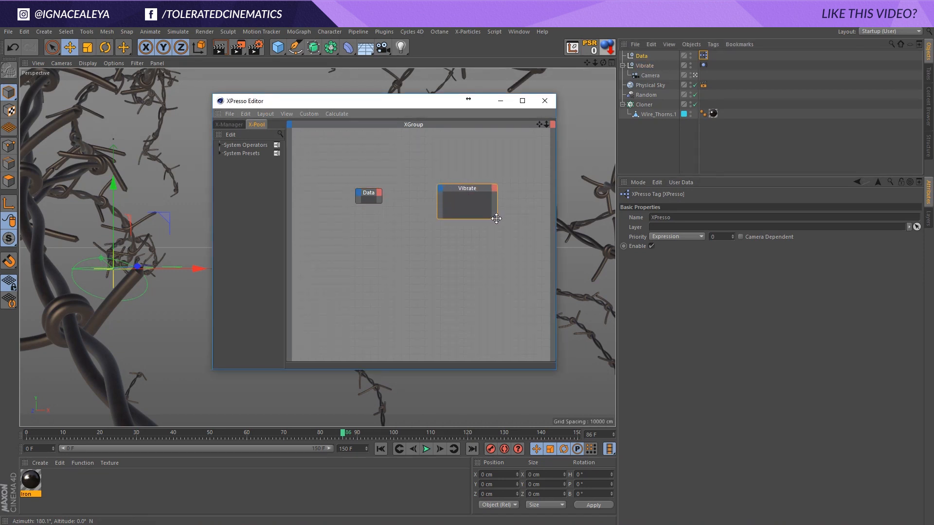
{"action": "left_click", "coordinate": [365, 200]}
{"action": "left_click_drag", "start_coordinate": [364, 200], "coordinate": [341, 190]}
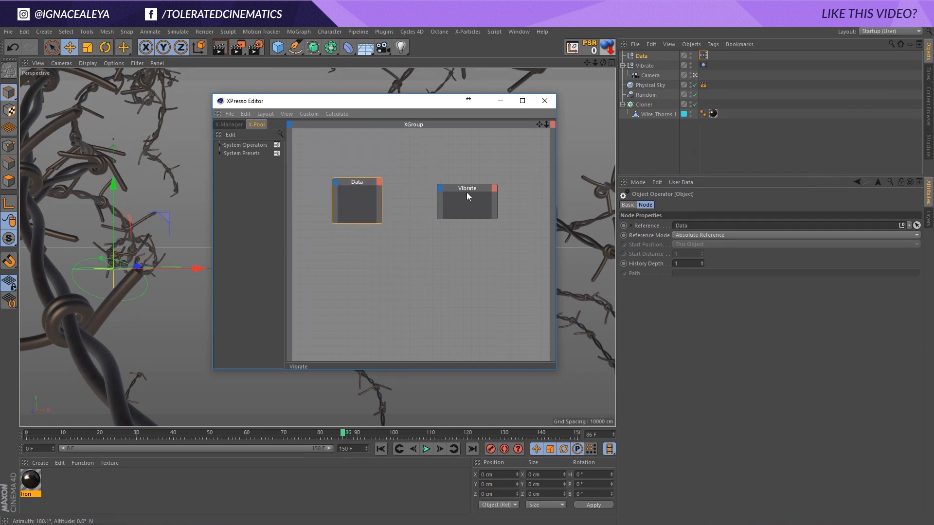
- Try to set up a Global Matrix output on the Data node and a Global Matrix input on the Vibrate node
{"action": "left_click", "coordinate": [380, 182]}
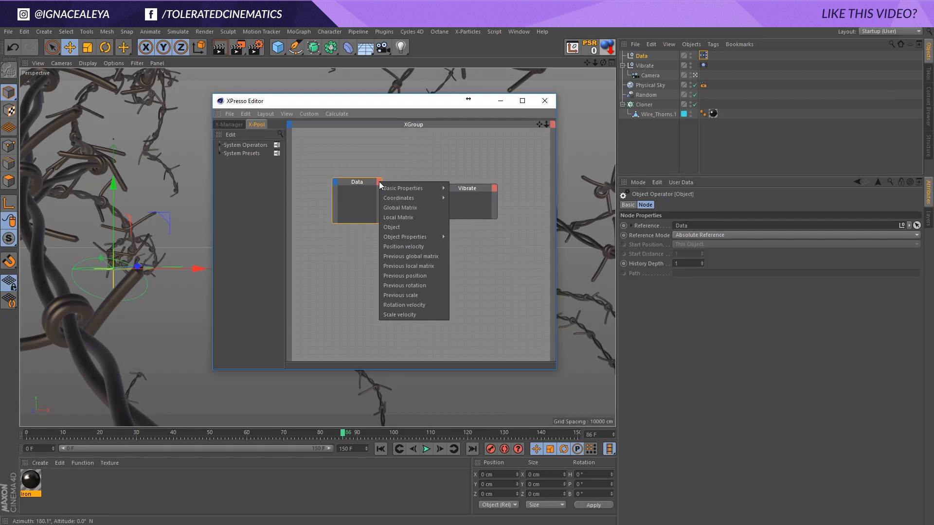
{"action": "left_click", "coordinate": [407, 208]}
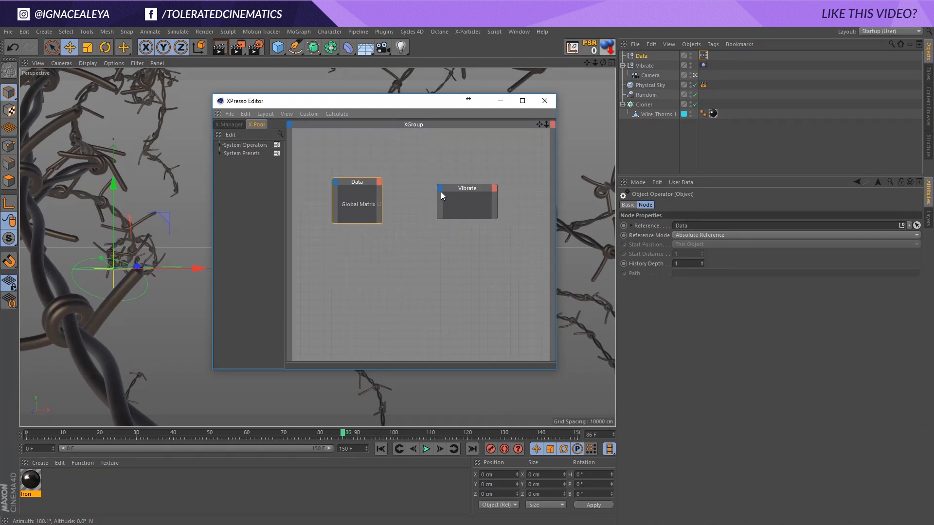
{"action": "left_click", "coordinate": [440, 188]}
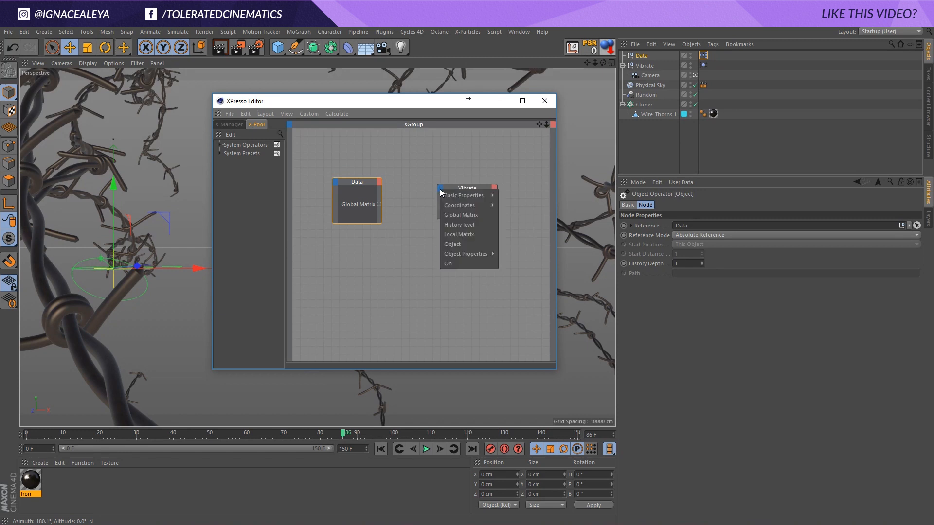
{"action": "left_click", "coordinate": [468, 215]}
- Rearrange the nodes so Vibrate precedes Data, with a Global Matrix output on Vibrate and a Global Matrix input on Data
{"action": "left_click_drag", "start_coordinate": [469, 188], "coordinate": [518, 190]}
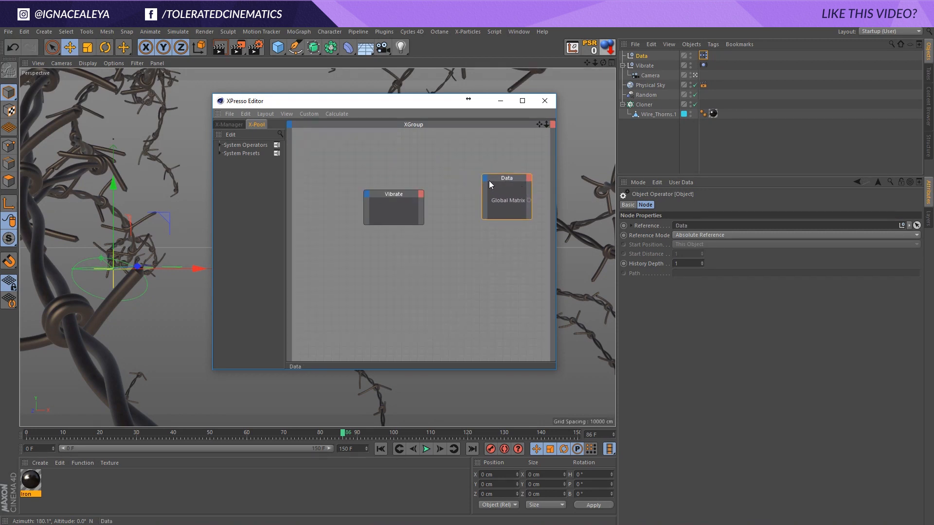
{"action": "left_click", "coordinate": [423, 195]}
{"action": "left_click", "coordinate": [450, 220]}
{"action": "left_click", "coordinate": [486, 181]}
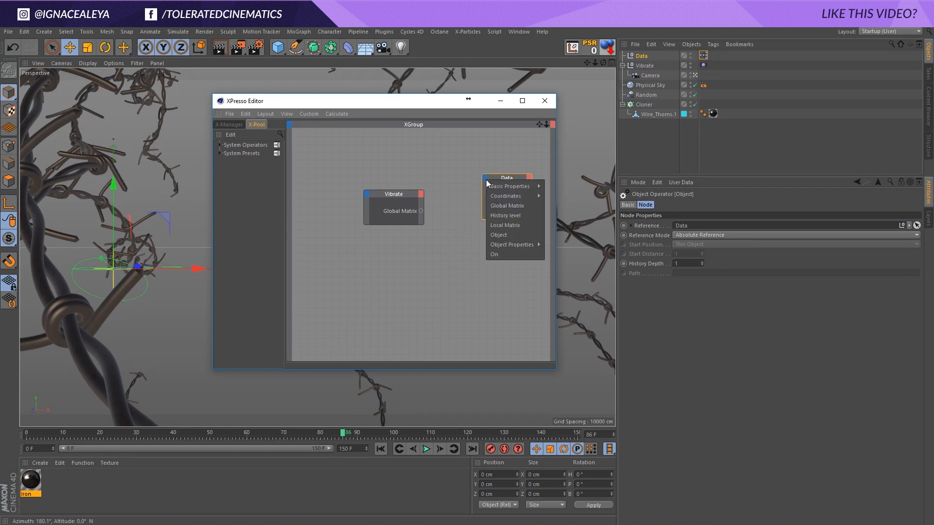
{"action": "left_click", "coordinate": [507, 207]}
{"action": "left_click_drag", "start_coordinate": [508, 178], "coordinate": [478, 182]}
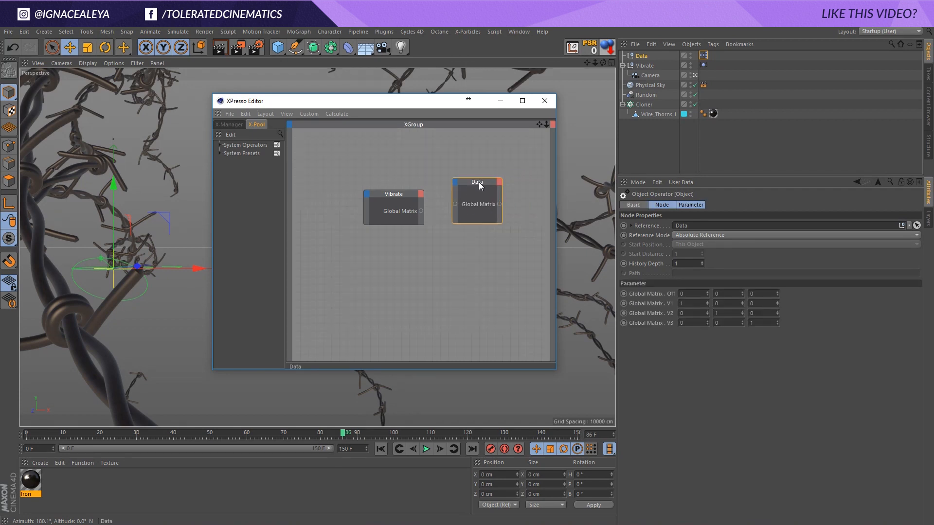
- Delete the Global Matrix ports from the Data node and widen the node
{"action": "left_click", "coordinate": [502, 225]}
{"action": "right_click", "coordinate": [498, 204]}
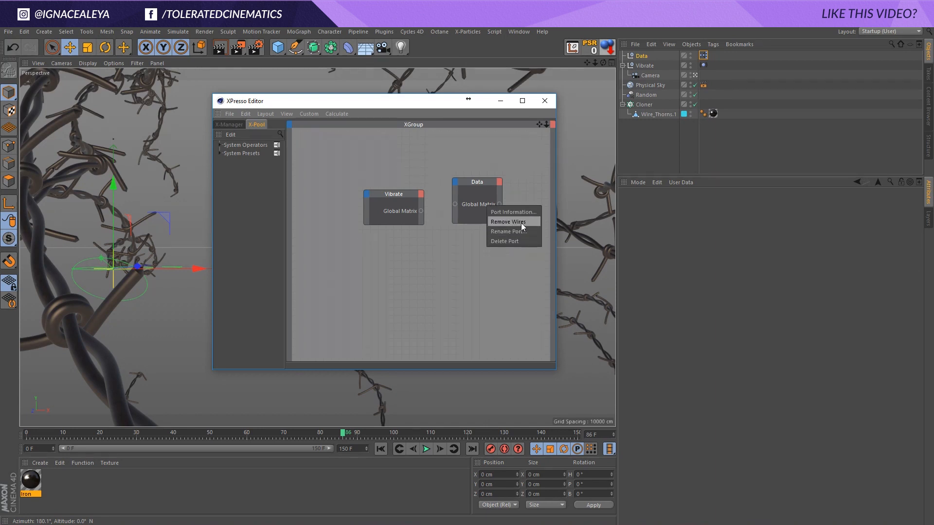
{"action": "left_click", "coordinate": [519, 241]}
{"action": "right_click", "coordinate": [492, 206]}
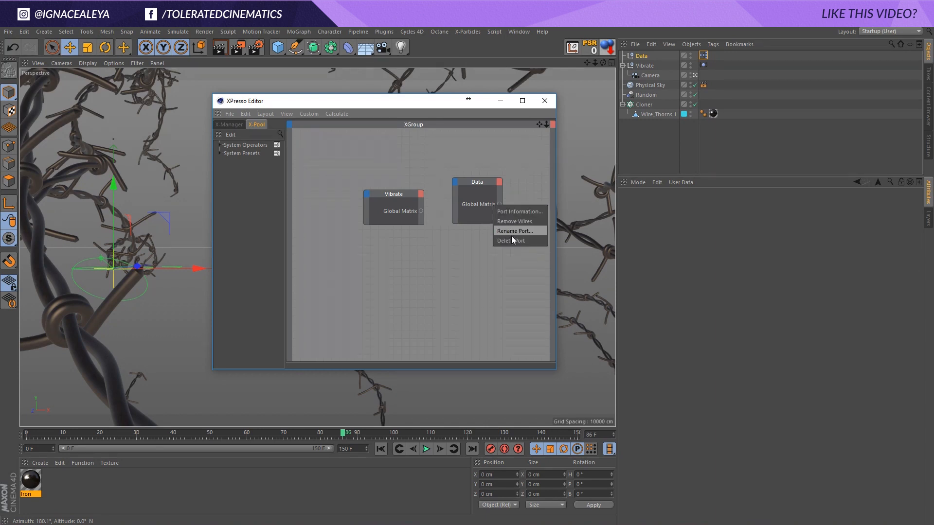
{"action": "left_click", "coordinate": [515, 241]}
{"action": "left_click_drag", "start_coordinate": [501, 222], "coordinate": [540, 224]}
- Add a Global Matrix input to Data, connect Vibrate's Global Matrix output to it, and close the XPresso Editor
{"action": "left_click", "coordinate": [454, 181]}
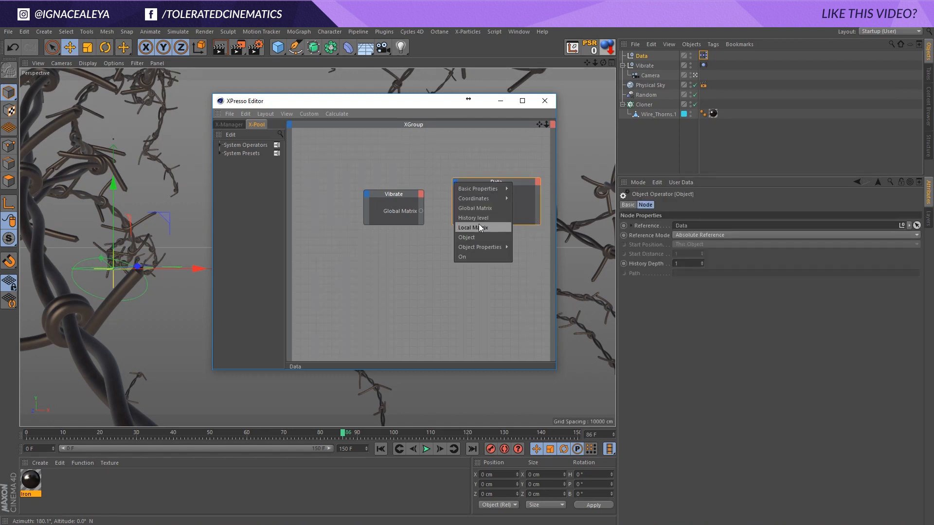
{"action": "left_click", "coordinate": [478, 224]}
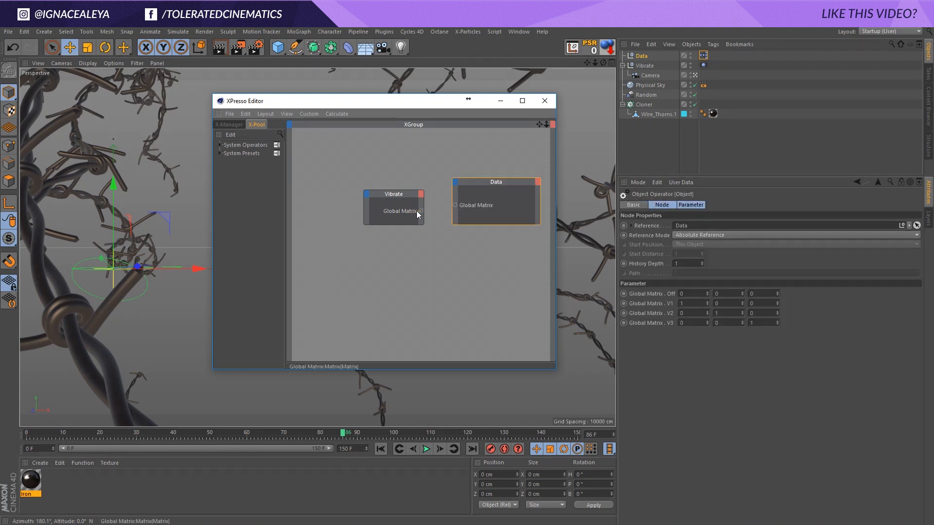
{"action": "left_click_drag", "start_coordinate": [455, 208], "coordinate": [455, 205]}
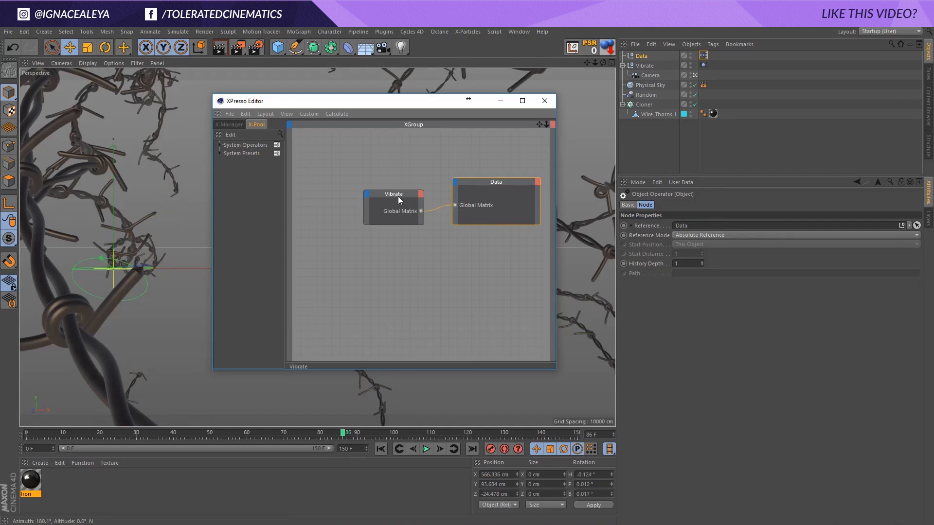
{"action": "left_click_drag", "start_coordinate": [397, 196], "coordinate": [378, 183]}
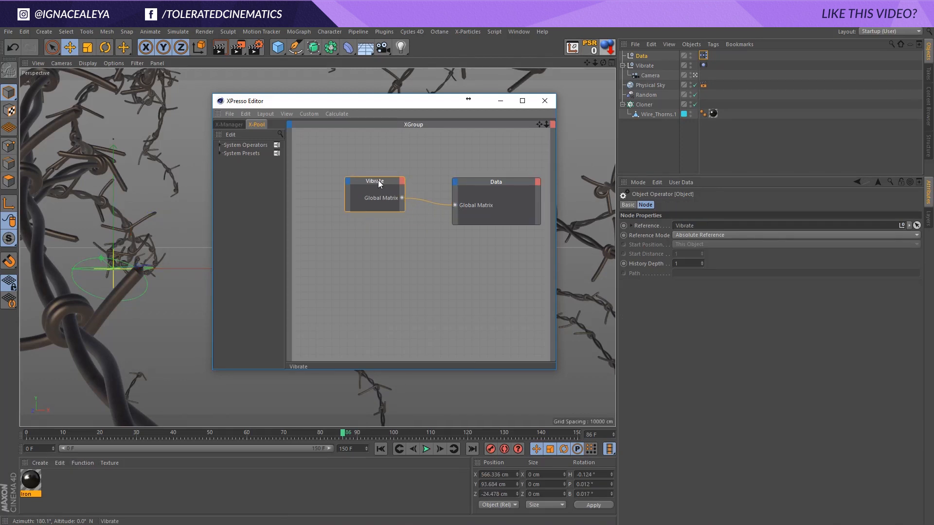
{"action": "left_click", "coordinate": [542, 106]}
- Nest the Data null under Vibrate to compare their coordinates, and move Data back out below the Cloner
{"action": "left_click", "coordinate": [642, 65]}
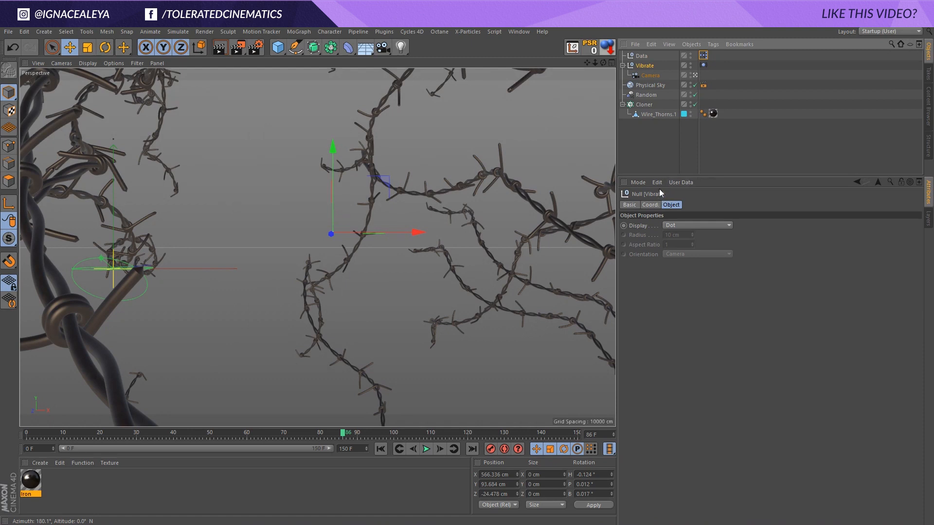
{"action": "left_click_drag", "start_coordinate": [642, 56], "coordinate": [647, 66]}
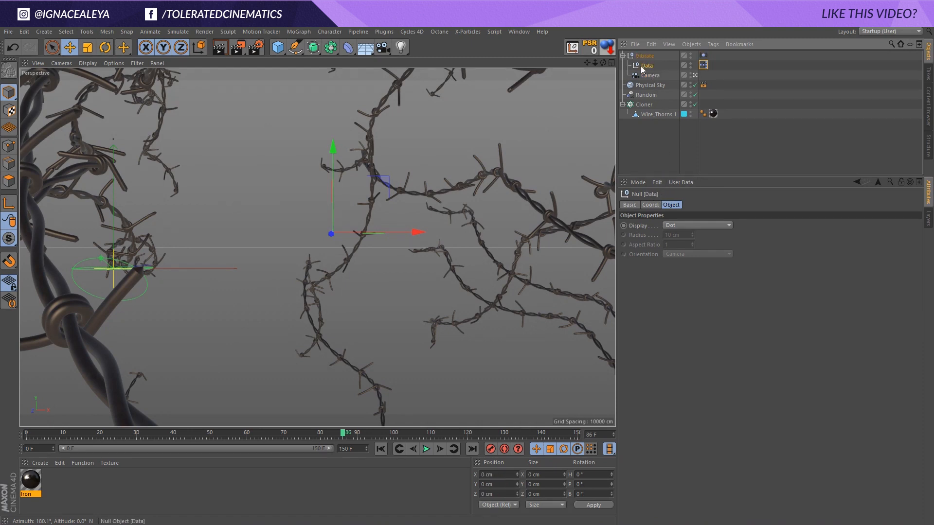
{"action": "left_click", "coordinate": [650, 205]}
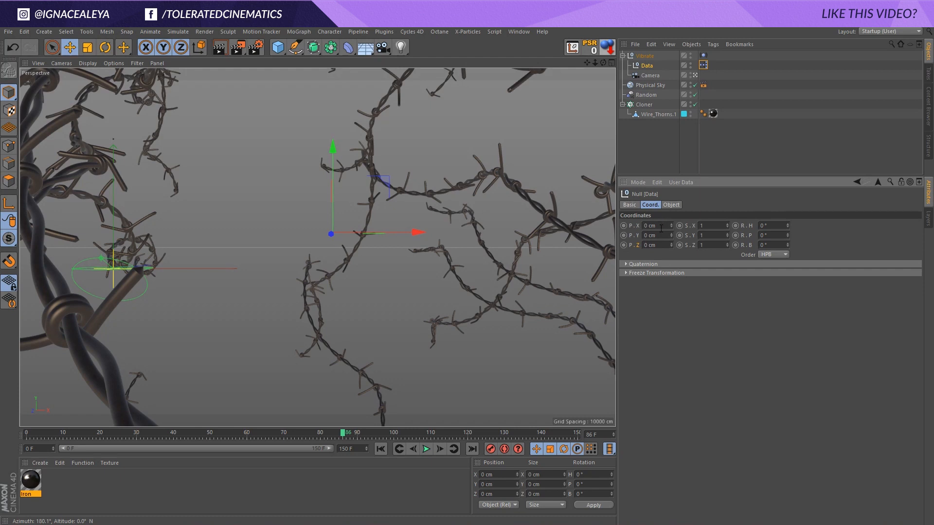
{"action": "left_click", "coordinate": [645, 56]}
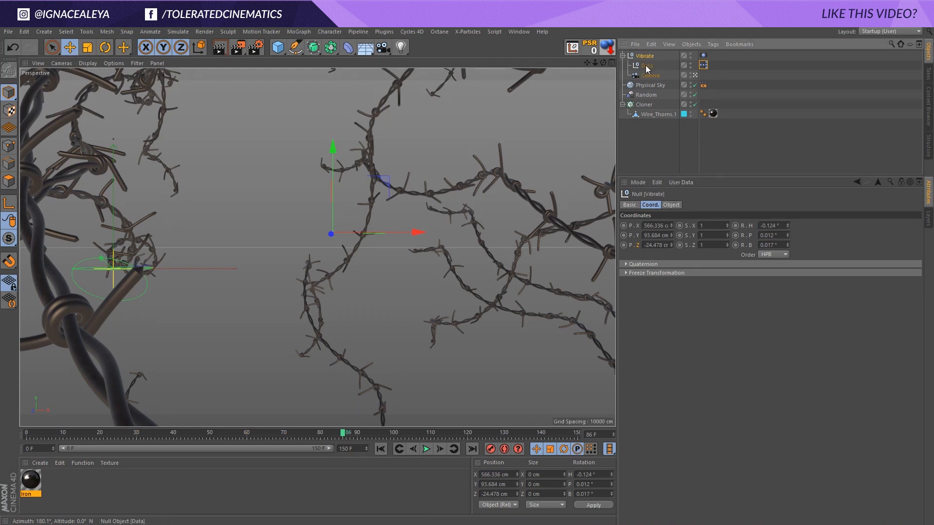
{"action": "left_click_drag", "start_coordinate": [648, 69], "coordinate": [646, 142]}
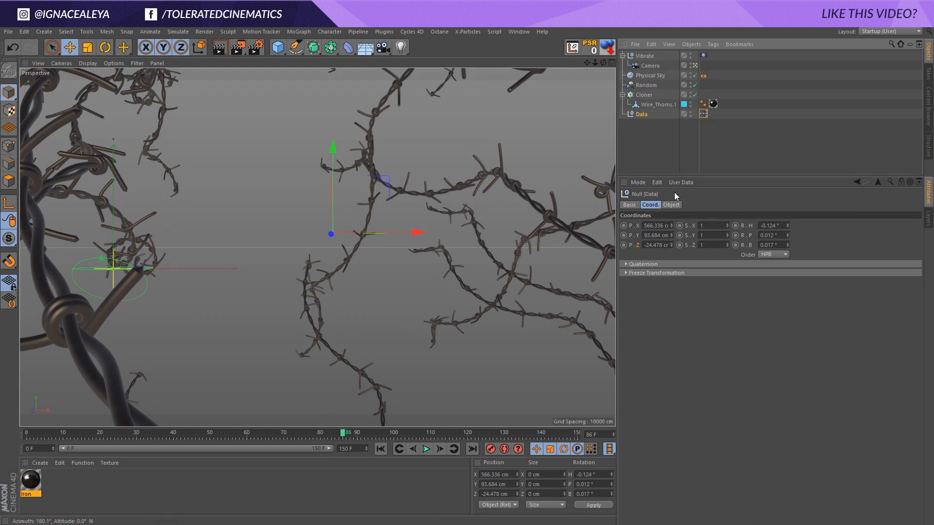
- Set the Data null's display shape to Diamond and scale the marker up in the viewport
{"action": "left_click", "coordinate": [670, 205]}
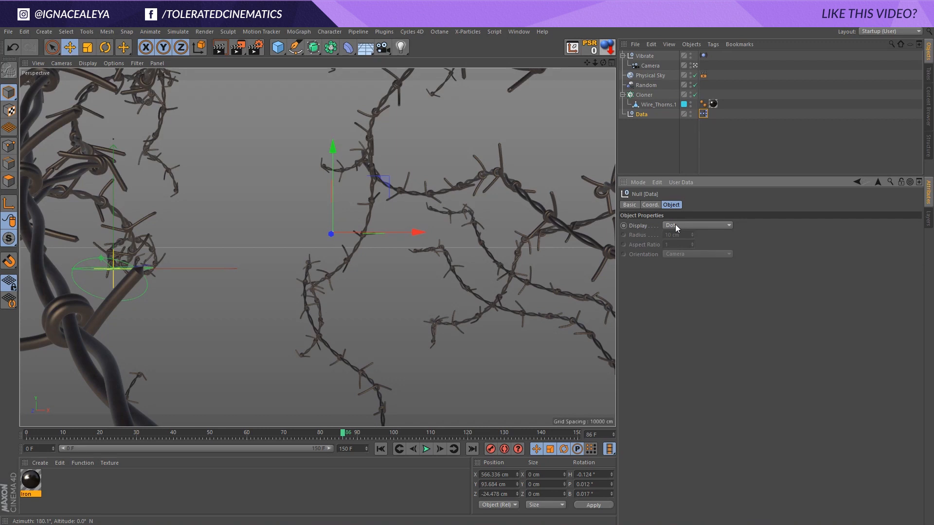
{"action": "left_click", "coordinate": [675, 224]}
{"action": "left_click", "coordinate": [692, 279]}
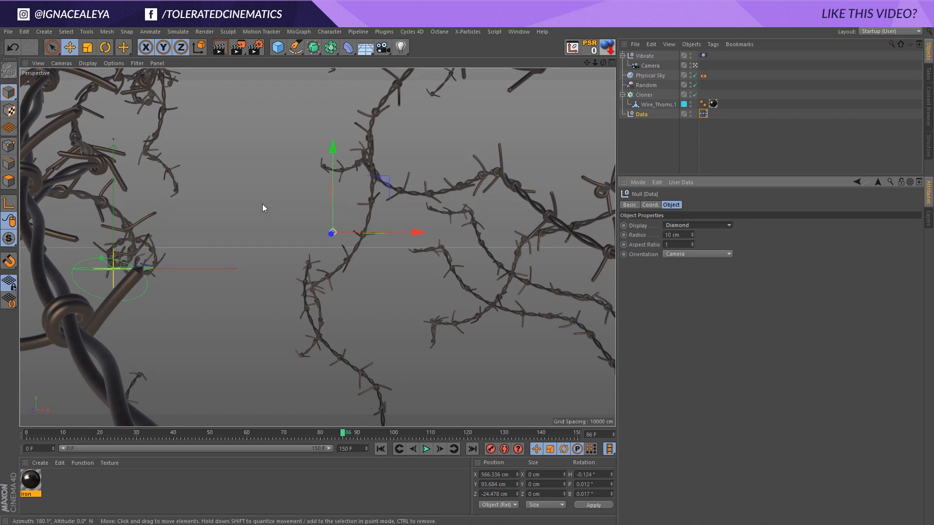
{"action": "key", "text": "t"}
{"action": "left_click_drag", "start_coordinate": [430, 179], "coordinate": [414, 190]}
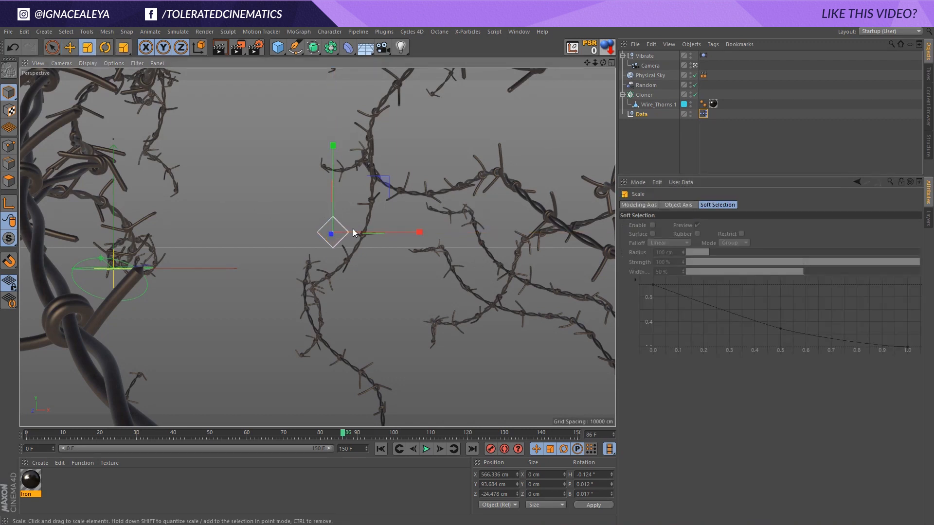
- Set the Vibrate null's display shape to Triangle with a radius of 0 cm
{"action": "left_click", "coordinate": [649, 55]}
{"action": "left_click", "coordinate": [687, 225]}
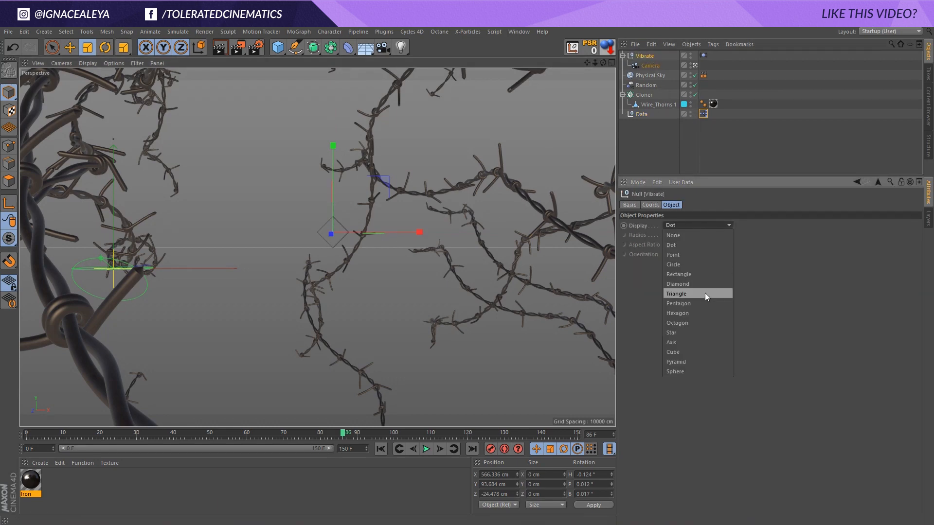
{"action": "left_click", "coordinate": [701, 294]}
{"action": "left_click_drag", "start_coordinate": [408, 194], "coordinate": [380, 222]}
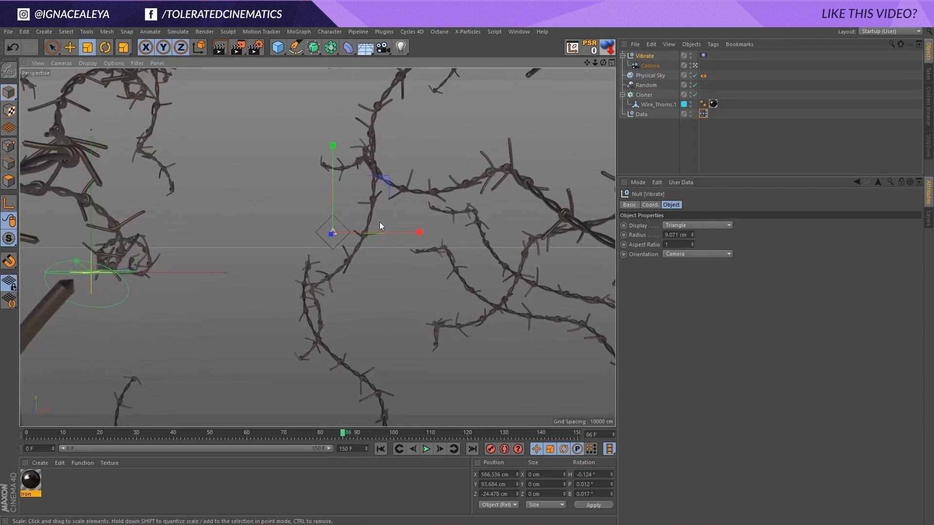
{"action": "double_click", "coordinate": [675, 237]}
{"action": "type", "text": "0"}
{"action": "key", "text": "Return"}
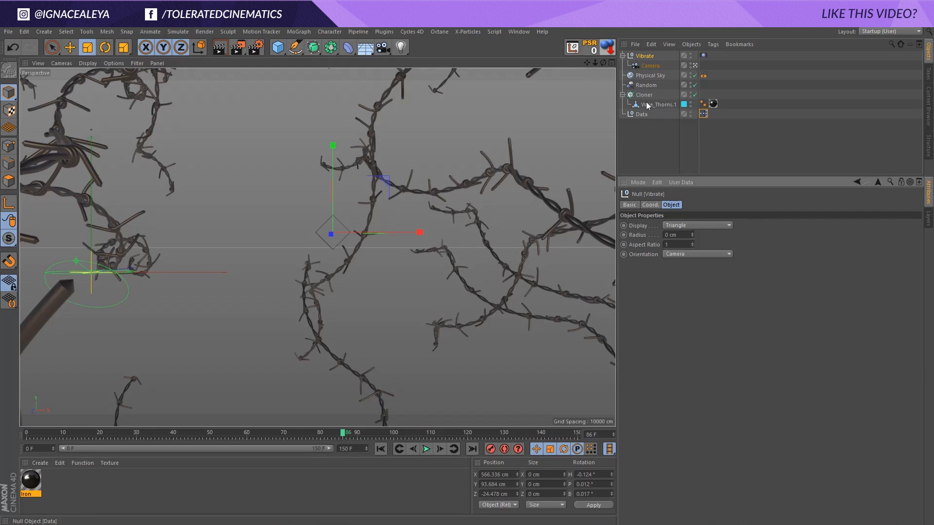
- Compare the Camera and Vibrate selections, and scrub the timeline to frame 110 to check the vibrating motion
{"action": "left_click", "coordinate": [650, 65]}
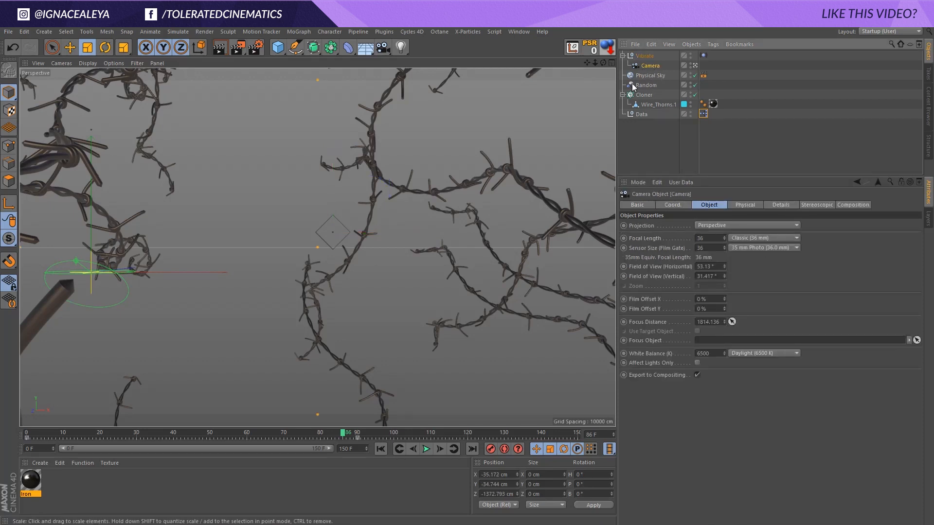
{"action": "left_click", "coordinate": [645, 56]}
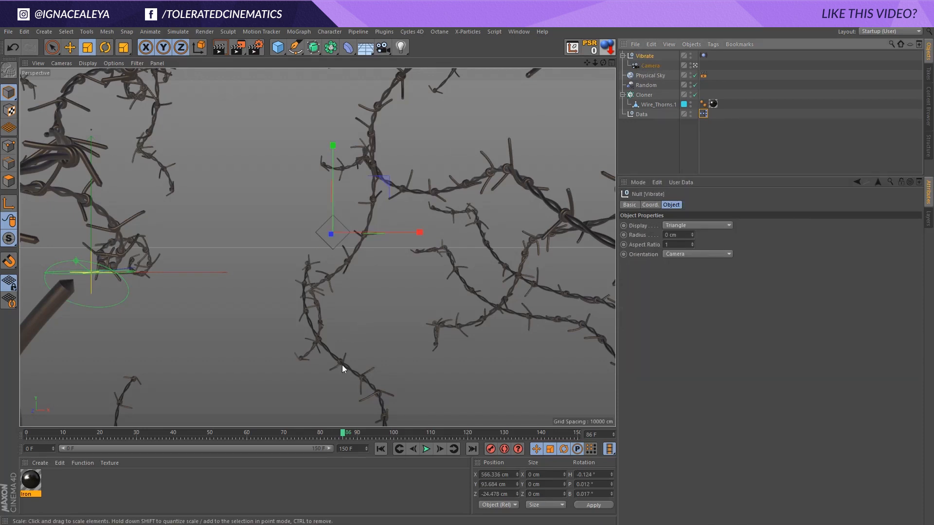
{"action": "left_click_drag", "start_coordinate": [343, 432], "coordinate": [429, 433]}
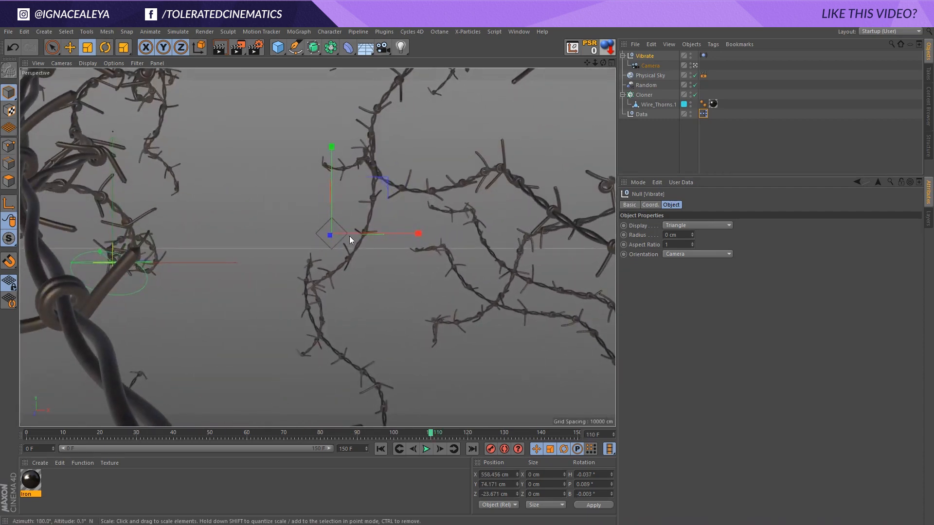
- Inspect the Data null's motion from outside the camera by scrubbing to frame 91, and return to the camera view
{"action": "left_click", "coordinate": [694, 65]}
{"action": "left_click_drag", "start_coordinate": [278, 162], "coordinate": [333, 218], "text": "alt"}
{"action": "right_click_drag", "start_coordinate": [333, 218], "coordinate": [478, 210], "text": "alt"}
{"action": "left_click_drag", "start_coordinate": [479, 209], "coordinate": [317, 252], "text": "alt"}
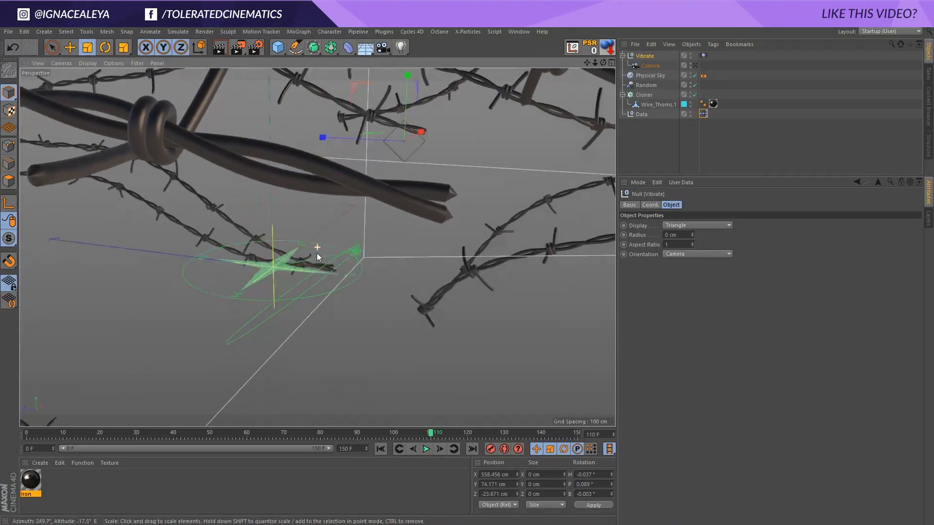
{"action": "right_click_drag", "start_coordinate": [371, 161], "coordinate": [441, 133], "text": "alt"}
{"action": "middle_click_drag", "start_coordinate": [441, 132], "coordinate": [355, 216], "text": "alt"}
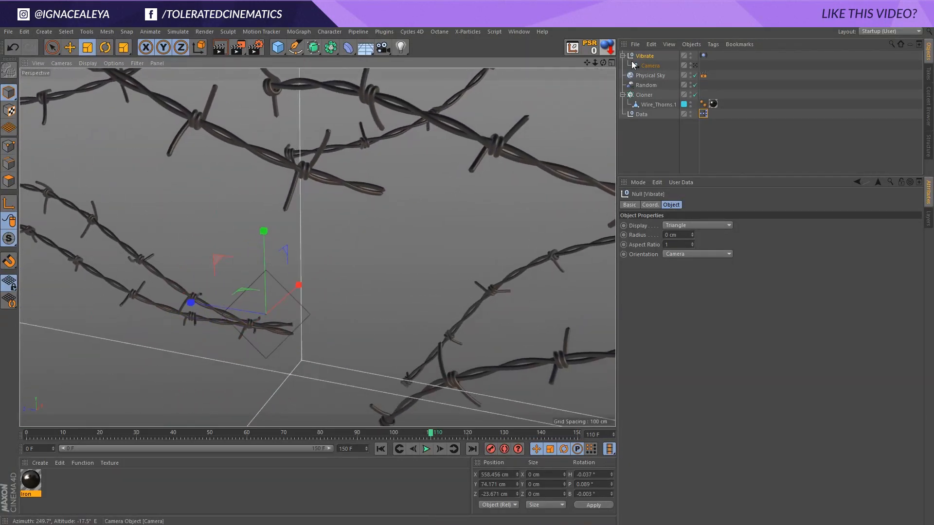
{"action": "left_click", "coordinate": [642, 115]}
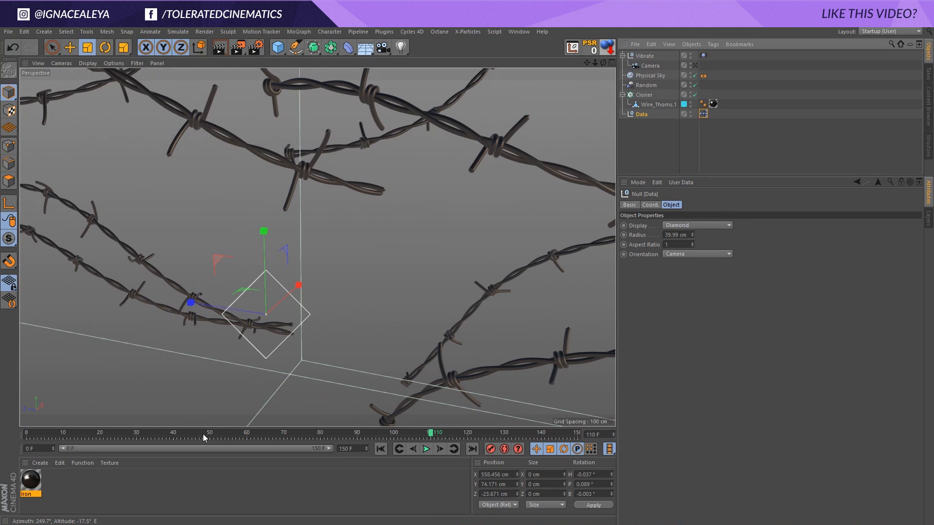
{"action": "left_click_drag", "start_coordinate": [202, 438], "coordinate": [362, 422]}
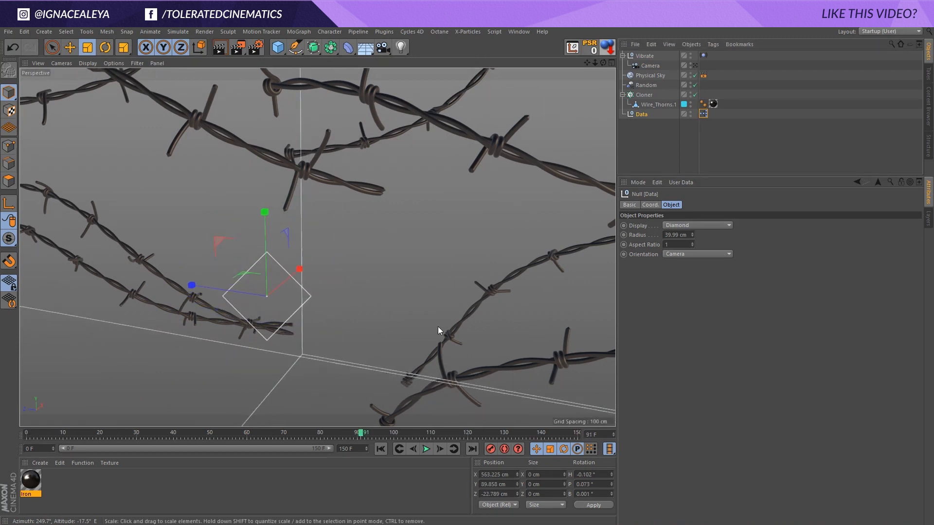
{"action": "left_click", "coordinate": [695, 65]}
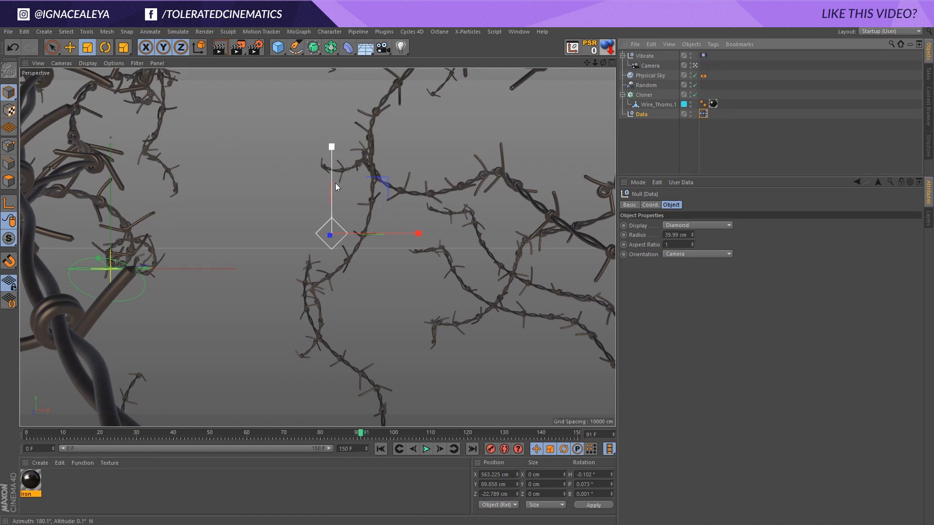
- Open Cappucino for the Data null at frame 0 with Position and Rotation enabled and Scale disabled
{"action": "left_click", "coordinate": [327, 32]}
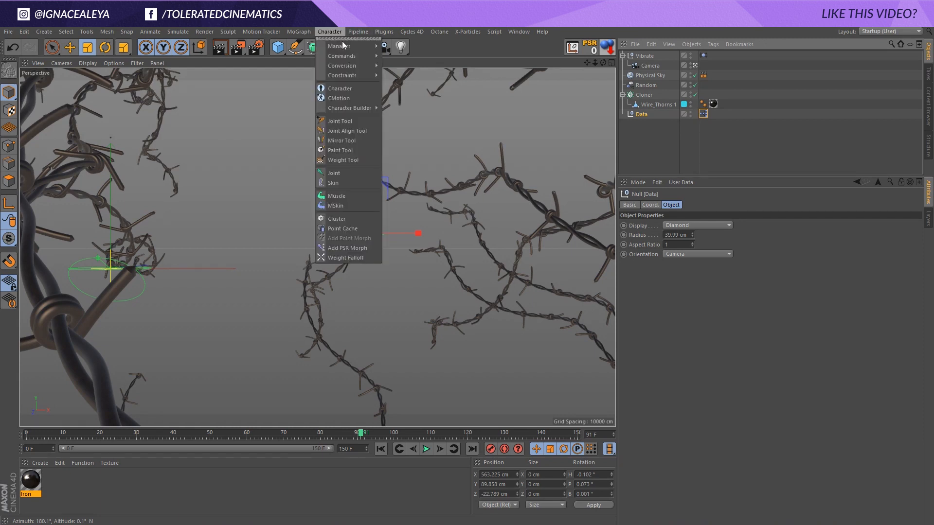
{"action": "mouse_move", "coordinate": [344, 43]}
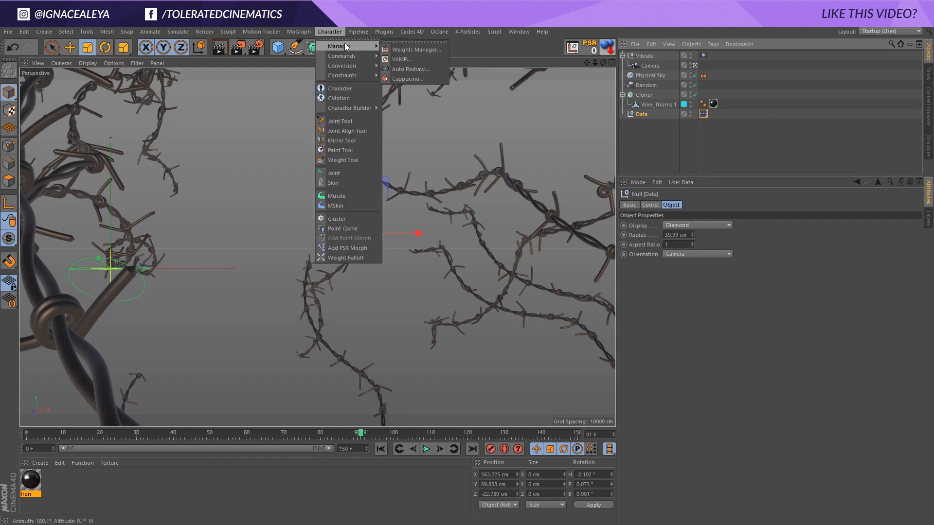
{"action": "left_click", "coordinate": [420, 78]}
{"action": "left_click_drag", "start_coordinate": [402, 28], "coordinate": [496, 47]}
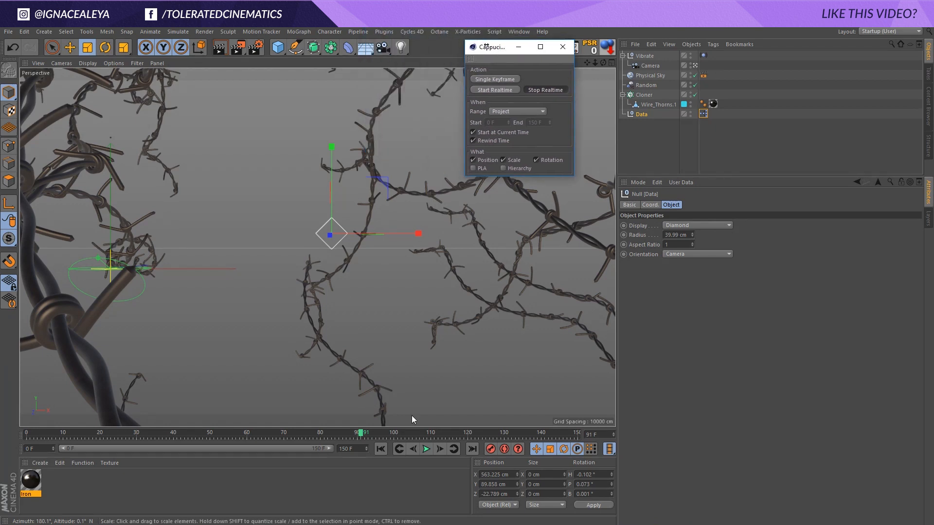
{"action": "left_click", "coordinate": [380, 448]}
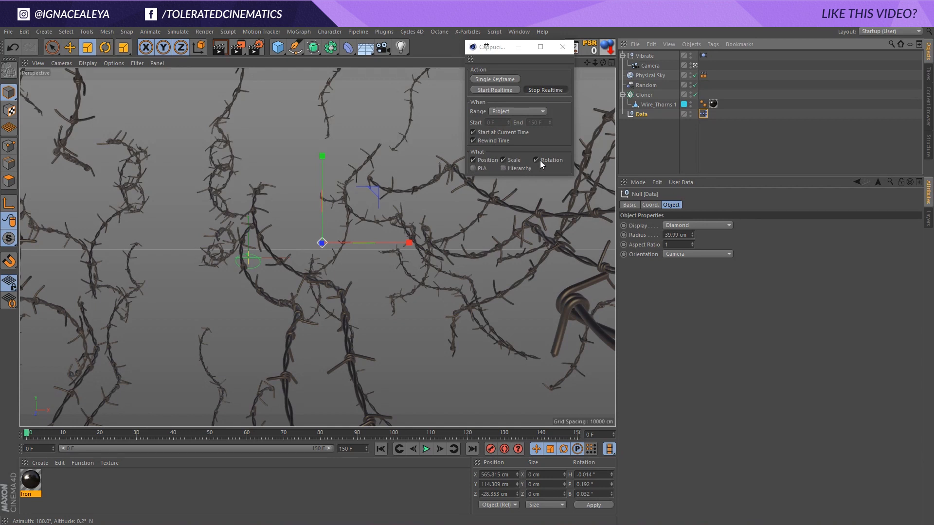
{"action": "left_click", "coordinate": [503, 160]}
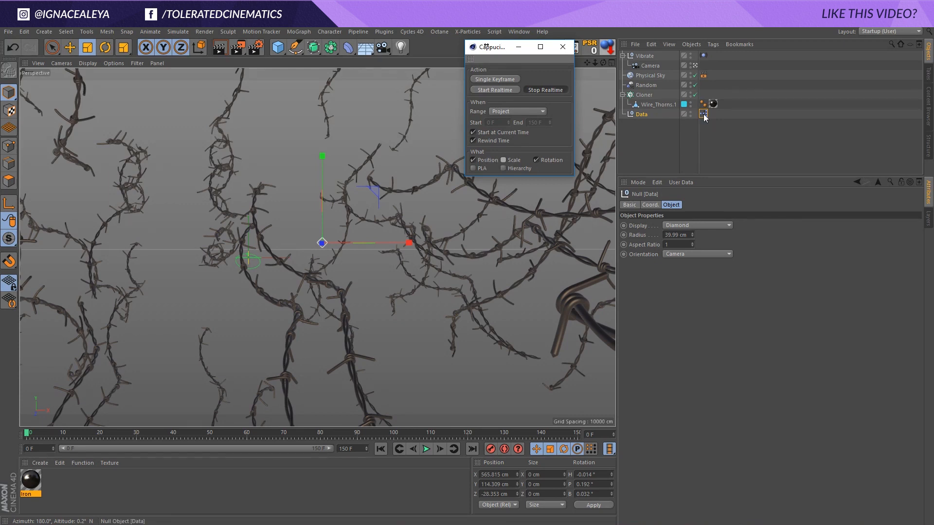
- Record the Data null's vibrating motion as keyframes over the Project range with Cappucino's realtime recording
{"action": "left_click", "coordinate": [703, 55]}
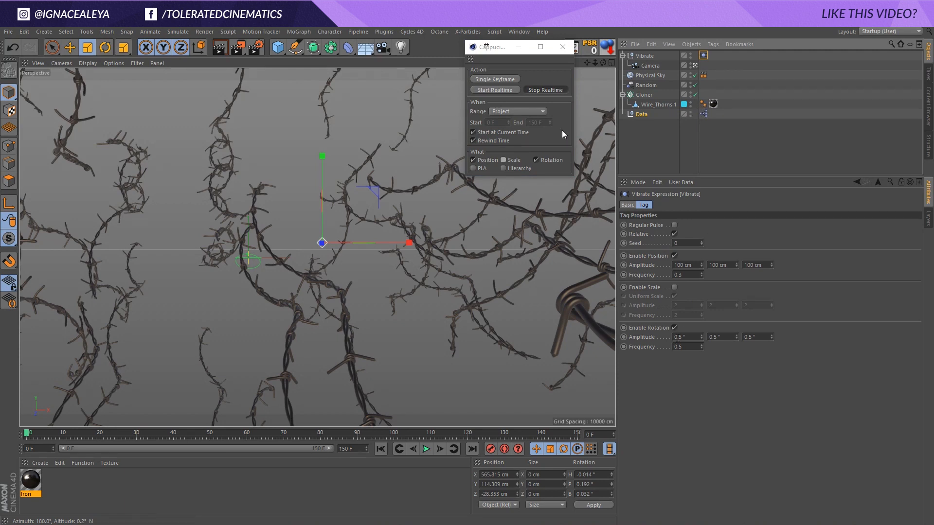
{"action": "left_click", "coordinate": [562, 116]}
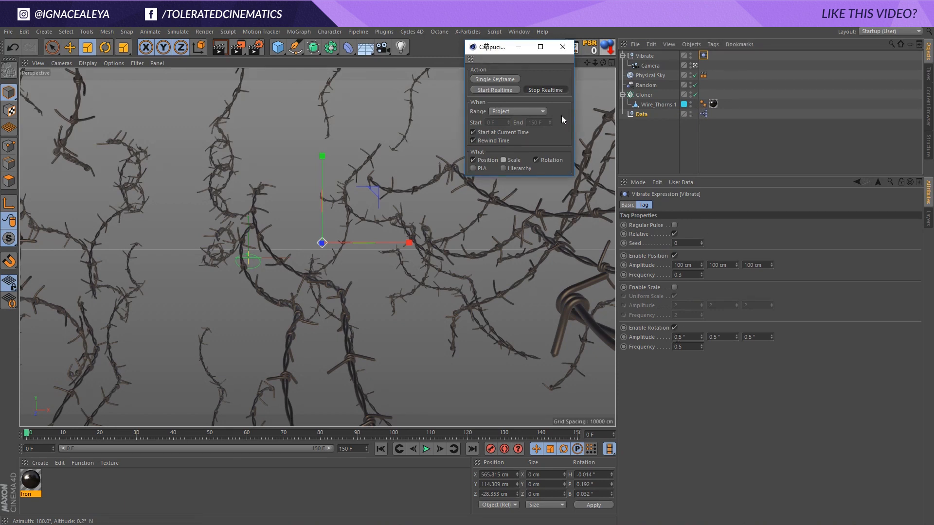
{"action": "left_click", "coordinate": [485, 90]}
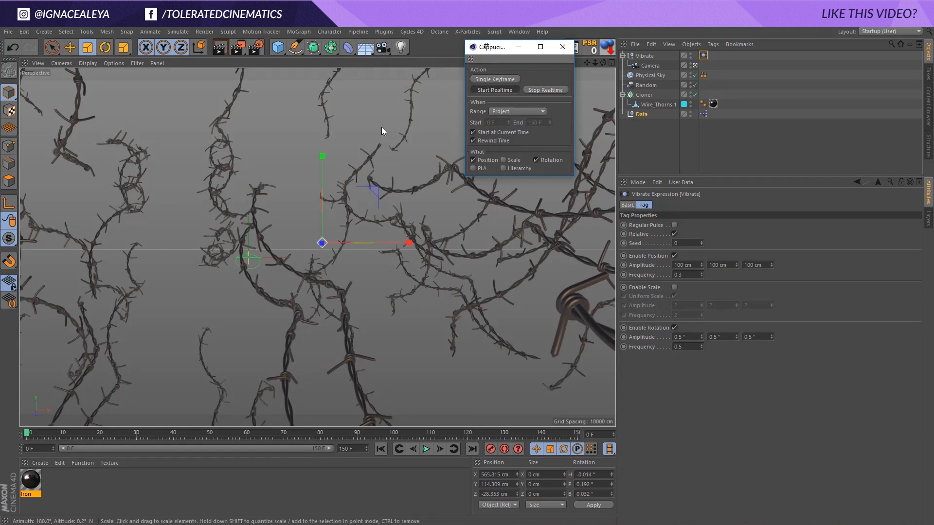
{"action": "left_click_drag", "start_coordinate": [382, 127], "coordinate": [381, 126]}
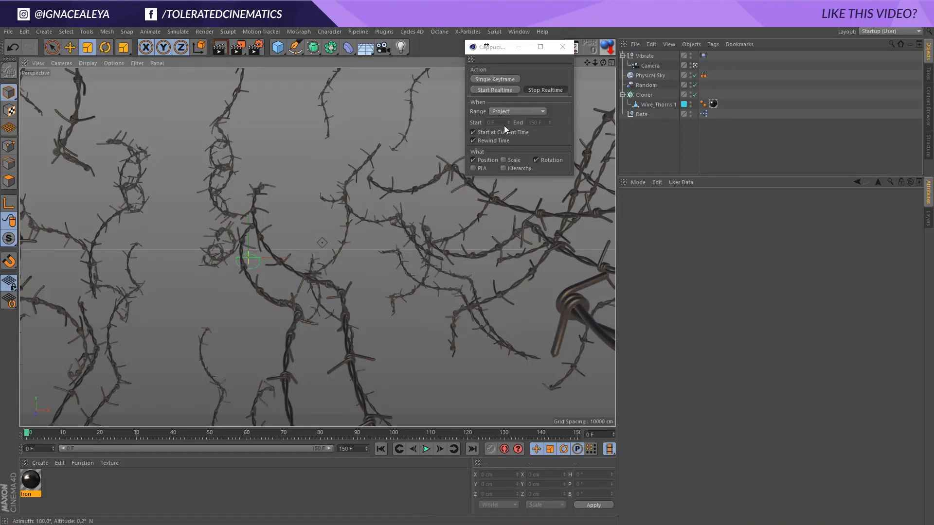
{"action": "left_click", "coordinate": [538, 92]}
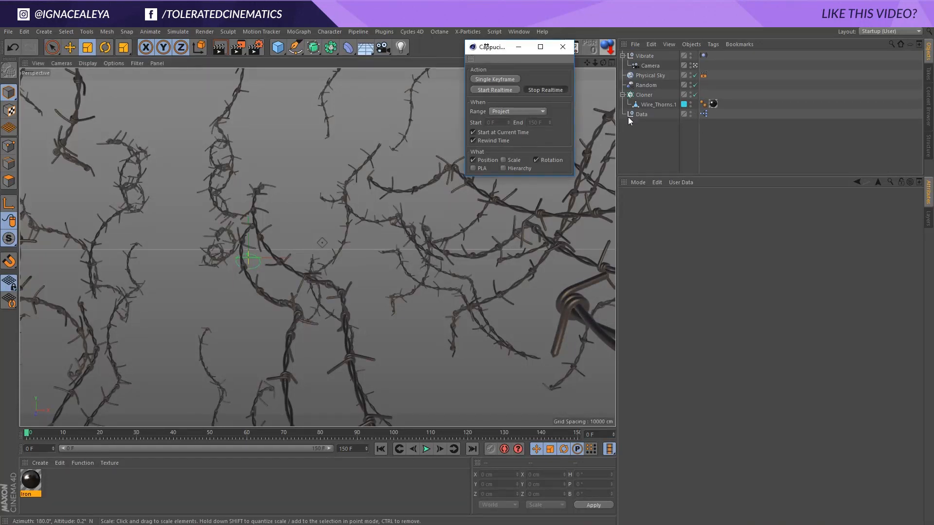
- Check the Data null's recorded keyframes by scrubbing the whole timeline, and close Cappucino
{"action": "left_click", "coordinate": [640, 114]}
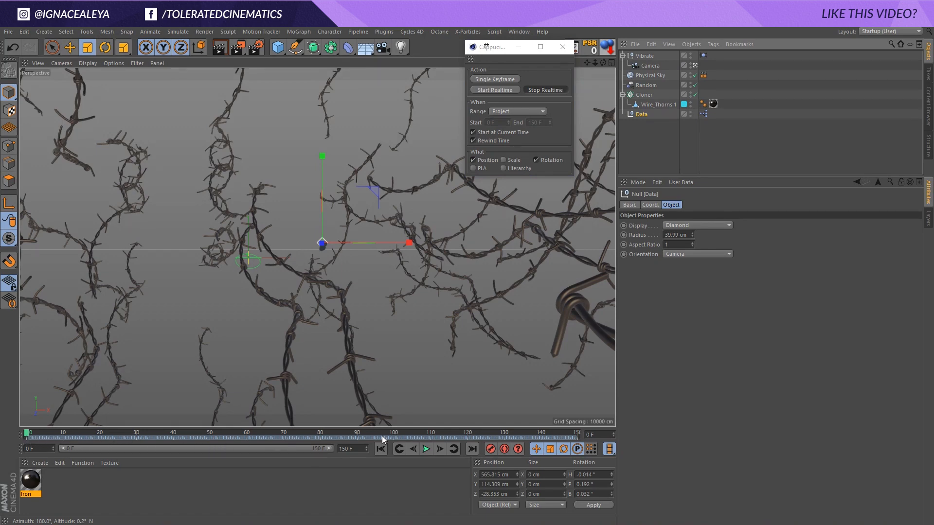
{"action": "left_click_drag", "start_coordinate": [576, 433], "coordinate": [1, 390]}
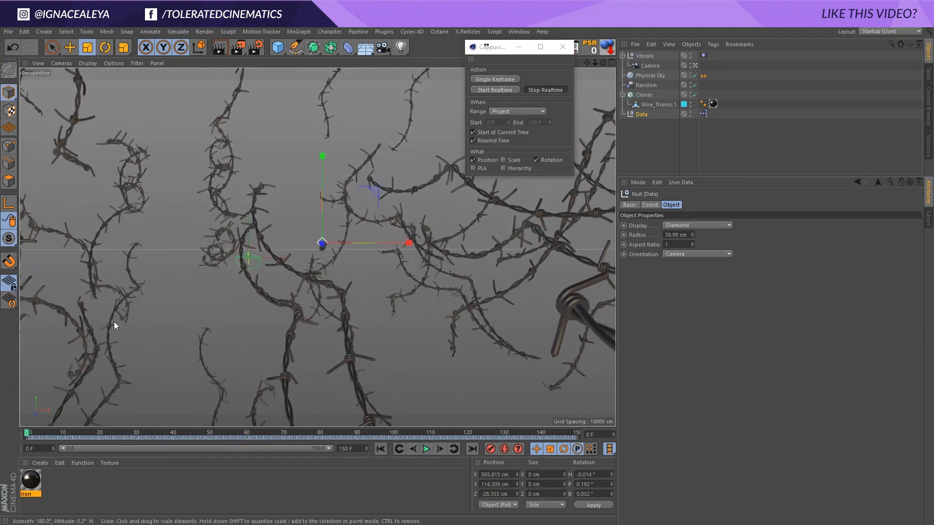
{"action": "left_click", "coordinate": [558, 49]}
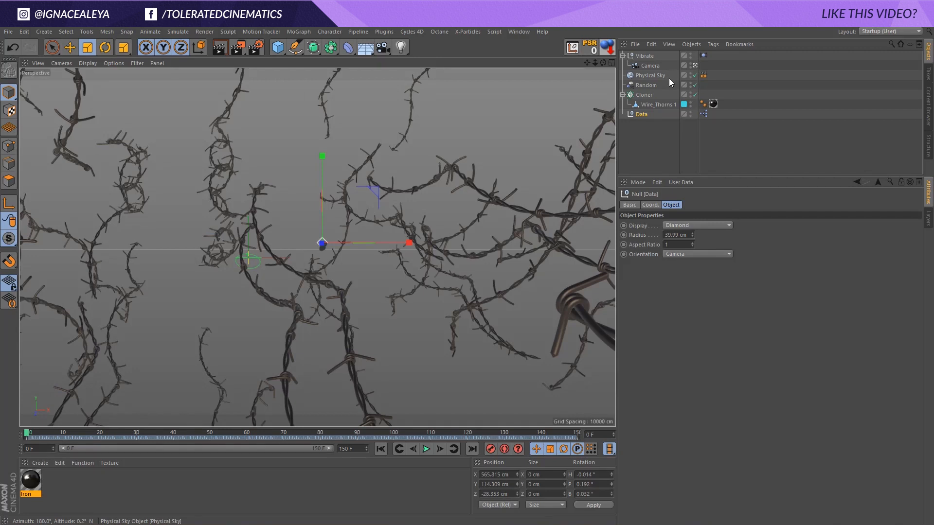
- Add an External Compositing tag to the Data null
{"action": "right_click", "coordinate": [641, 115]}
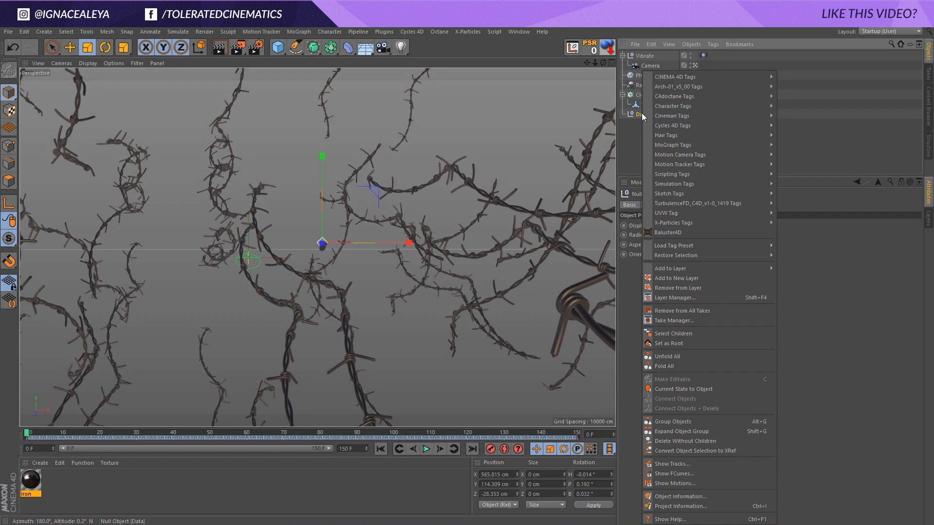
{"action": "mouse_move", "coordinate": [673, 78]}
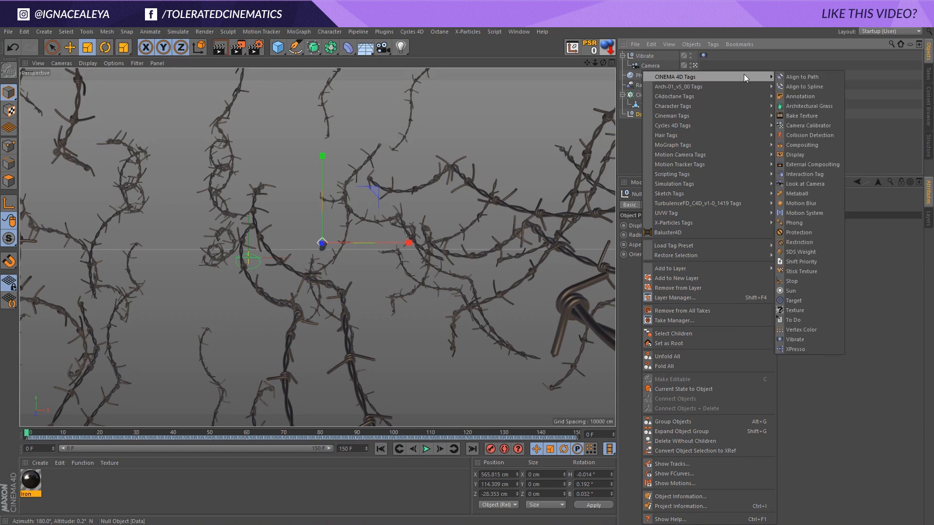
{"action": "left_click", "coordinate": [792, 164]}
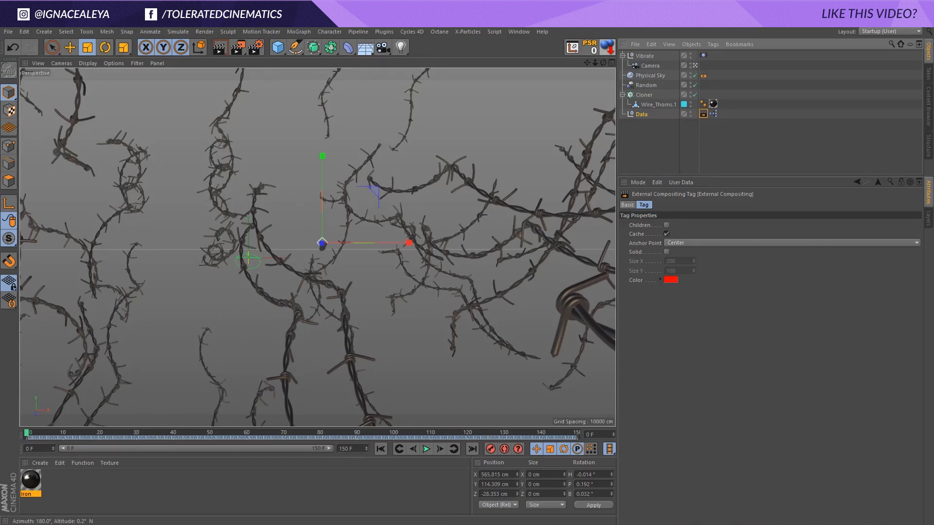
- Set the render output's frame range to All Frames and the renderer to Physical
{"action": "left_click", "coordinate": [255, 48]}
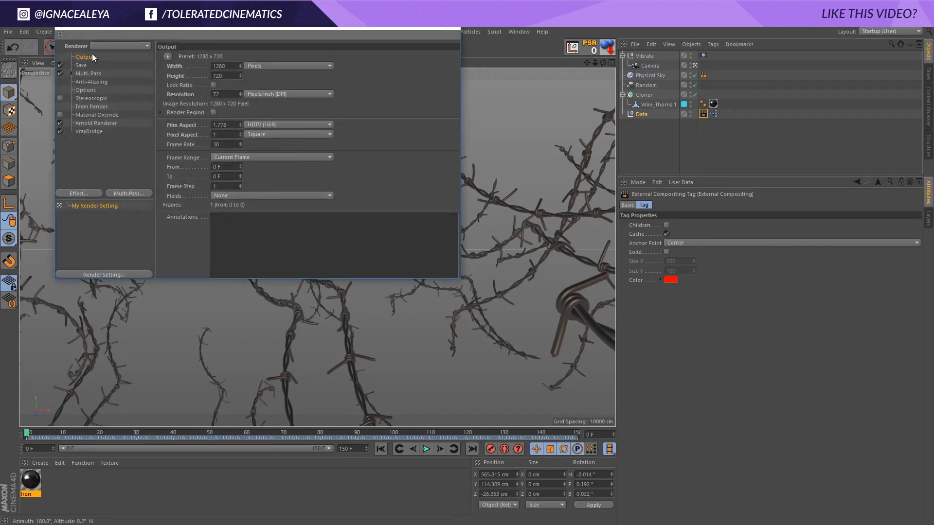
{"action": "double_click", "coordinate": [222, 76]}
{"action": "left_click", "coordinate": [214, 66]}
{"action": "left_click", "coordinate": [241, 160]}
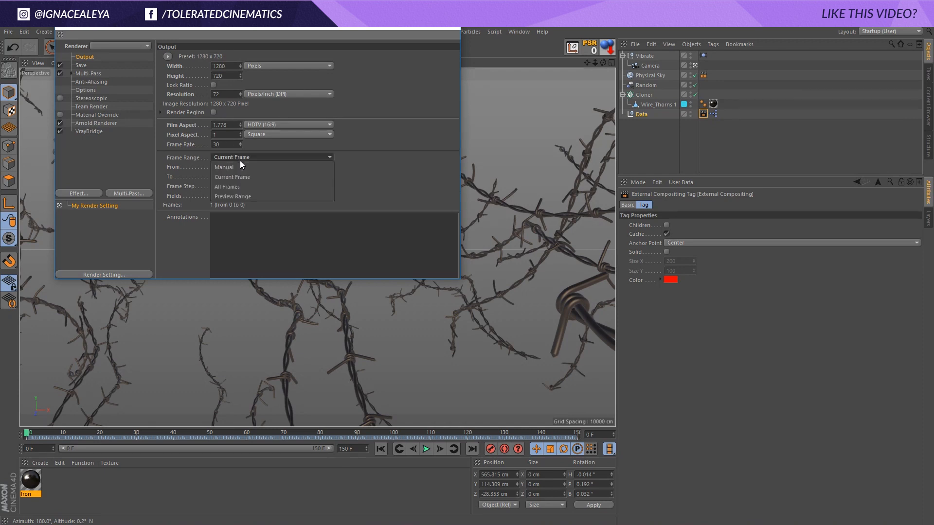
{"action": "left_click", "coordinate": [234, 185]}
{"action": "left_click", "coordinate": [89, 46]}
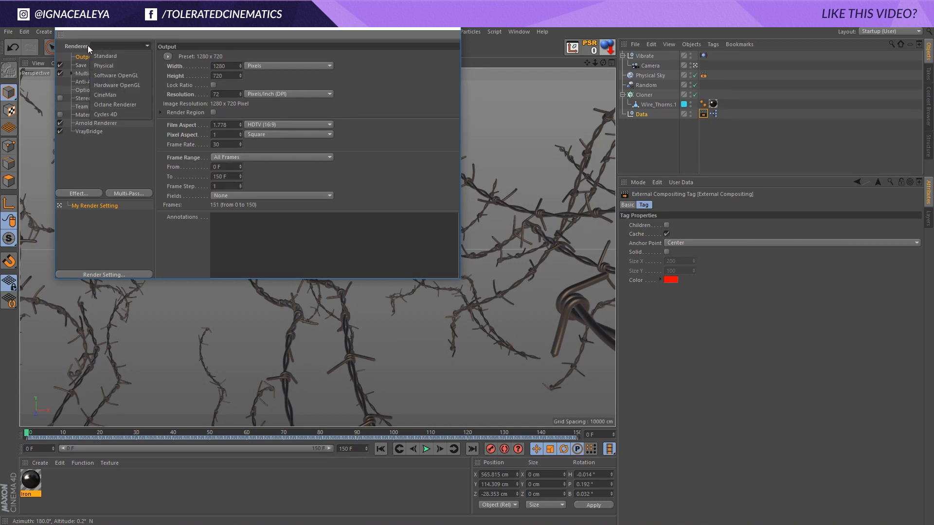
{"action": "left_click", "coordinate": [104, 65]}
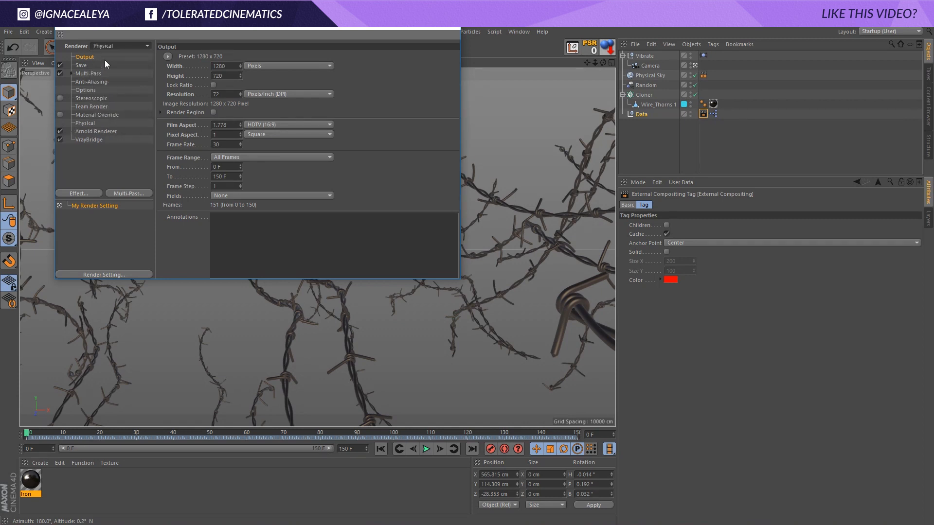
- Set the regular image save format to PNG with a depth of 16 Bit/Channel
{"action": "left_click", "coordinate": [81, 65]}
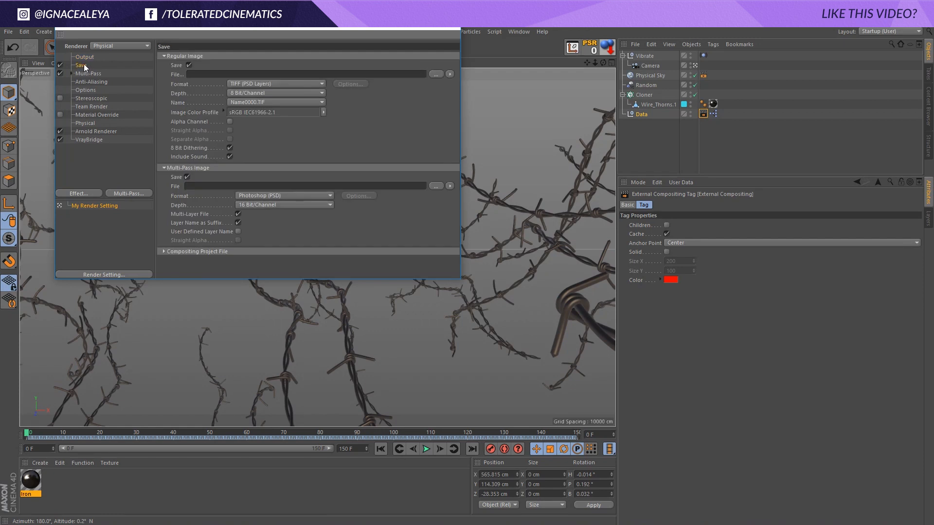
{"action": "left_click", "coordinate": [241, 84]}
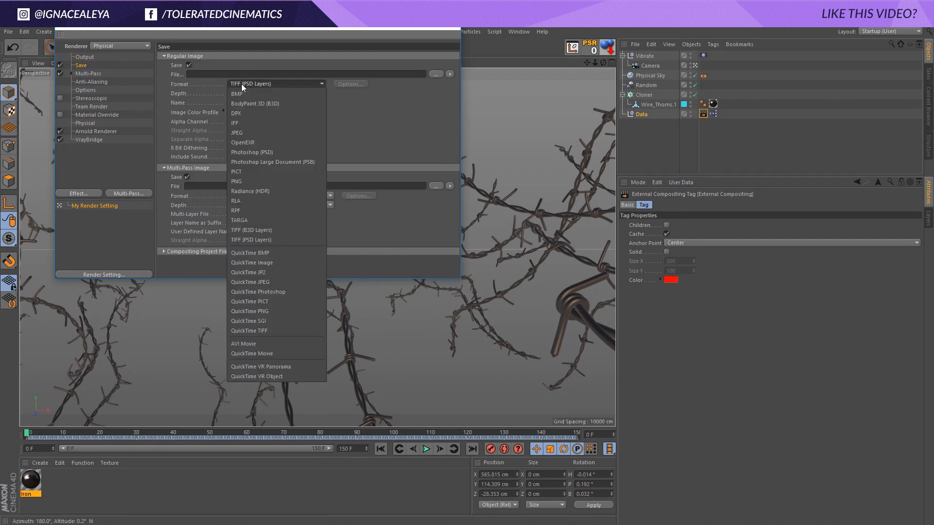
{"action": "left_click", "coordinate": [244, 185]}
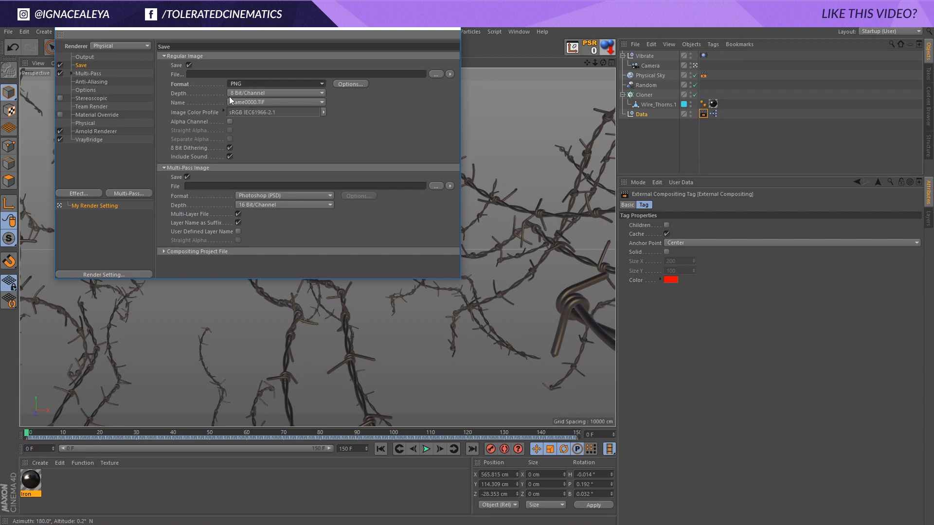
{"action": "left_click", "coordinate": [241, 94]}
{"action": "left_click", "coordinate": [254, 112]}
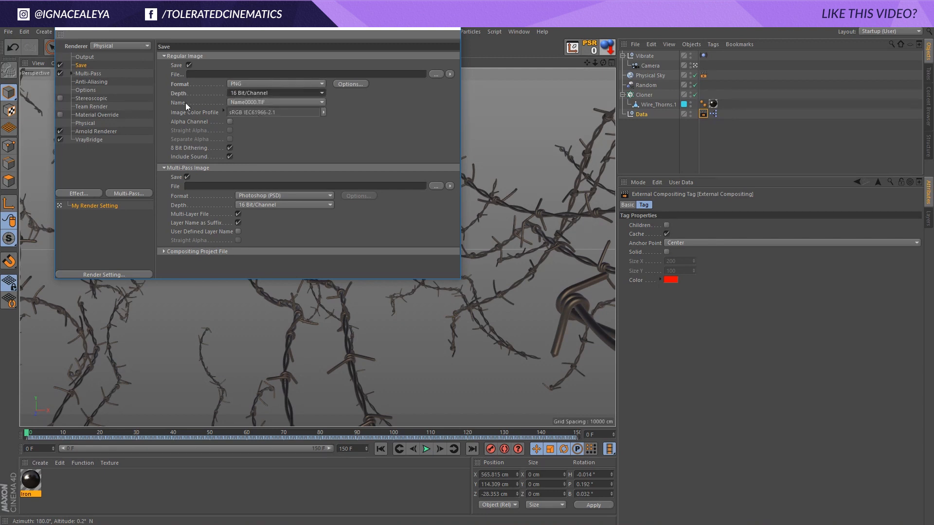
- Include the alpha channel in the regular image and create a "render expoprt" output folder inside 3D Grunge Intro Title in Cinema 4D
{"action": "left_click", "coordinate": [229, 121]}
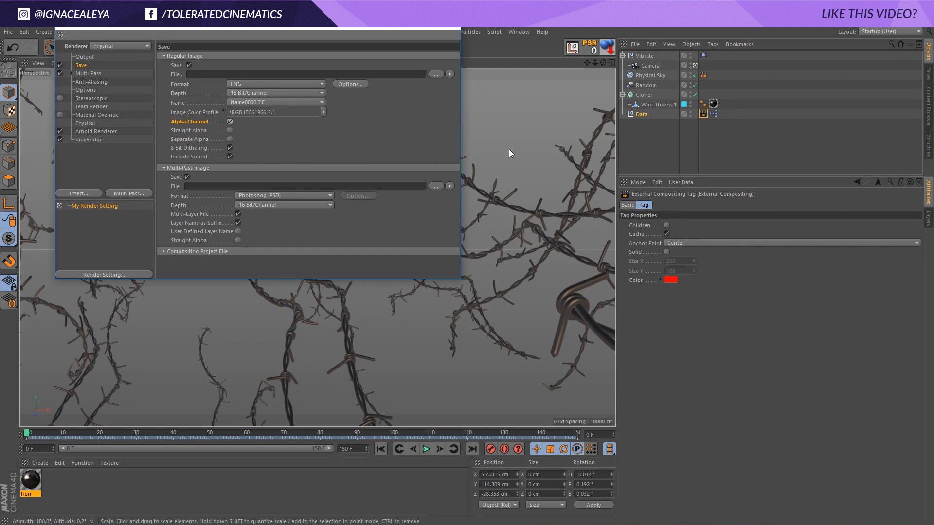
{"action": "left_click", "coordinate": [433, 77]}
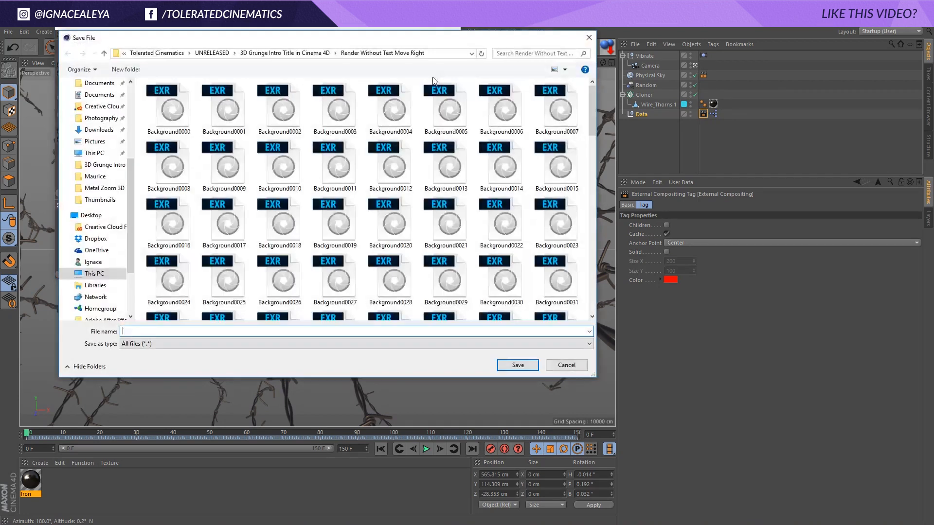
{"action": "left_click", "coordinate": [309, 55]}
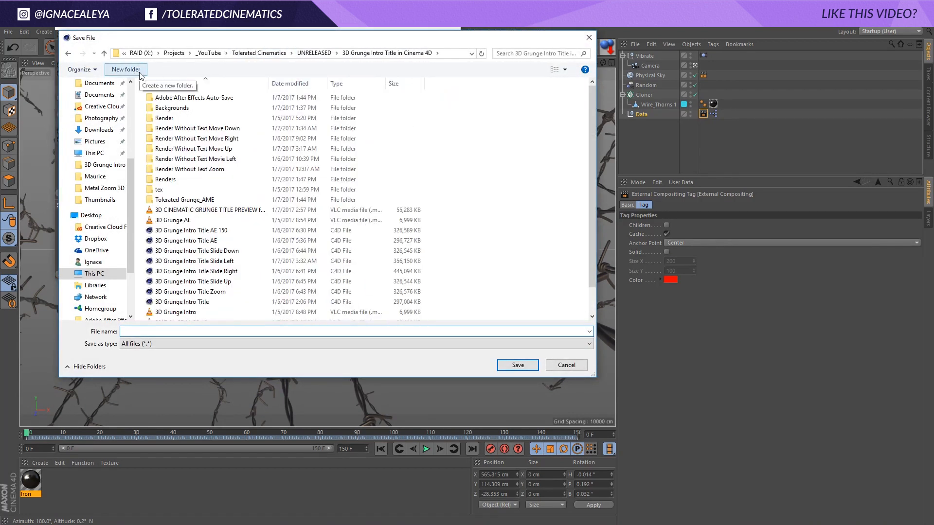
{"action": "left_click", "coordinate": [125, 69]}
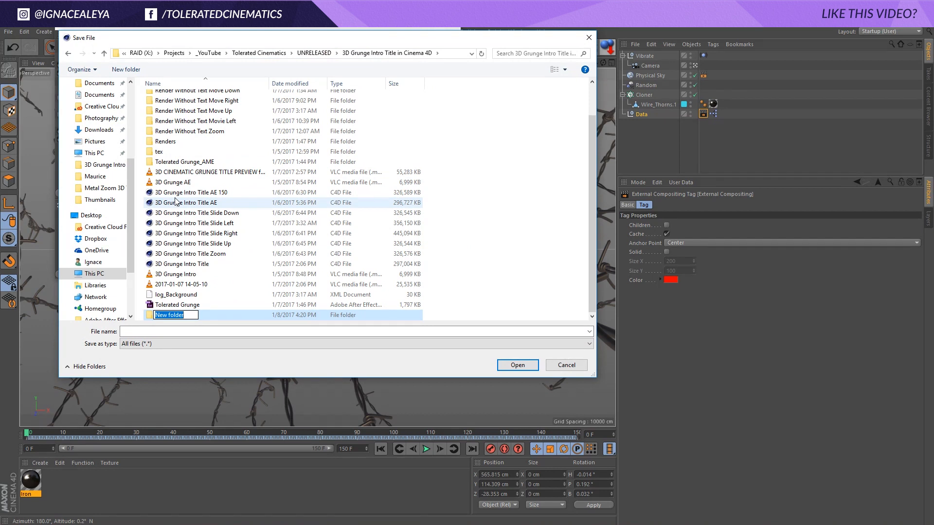
{"action": "type", "text": "render expoprt"}
{"action": "key", "text": "Return"}
{"action": "double_click", "coordinate": [196, 93]}
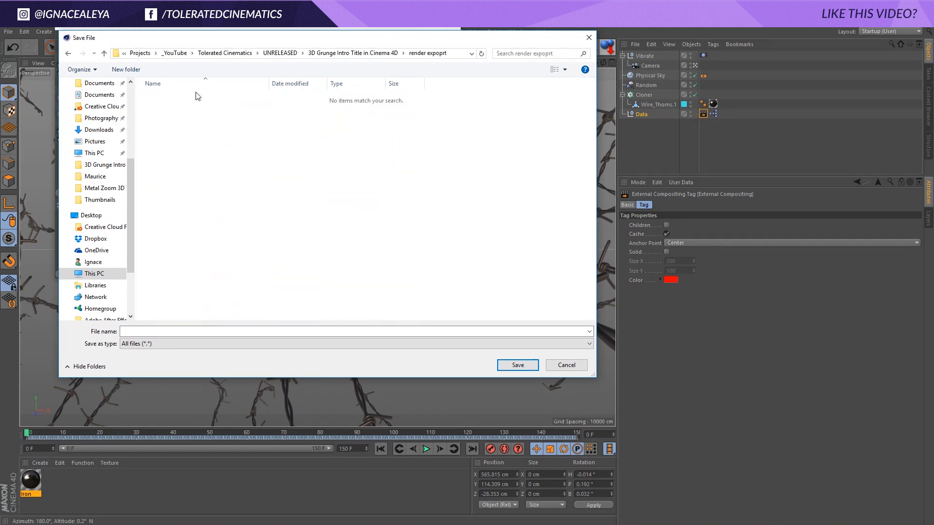
- Set the regular image's output file to "barbed wire scene" in the render expoprt folder
{"action": "left_click", "coordinate": [204, 329]}
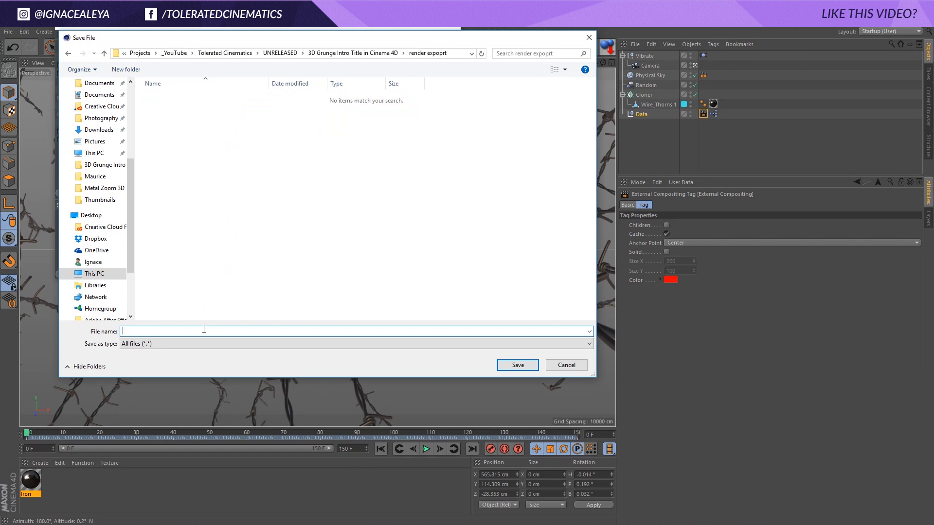
{"action": "type", "text": "barbed wire scene"}
{"action": "left_click", "coordinate": [516, 365]}
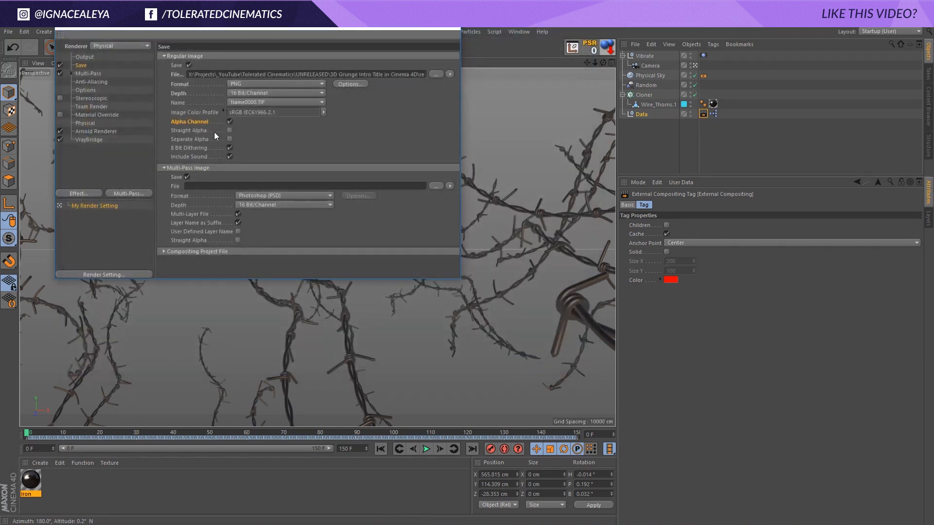
- Remove the VrayBridge and Arnold Renderer entries from the render settings
{"action": "left_click", "coordinate": [83, 74]}
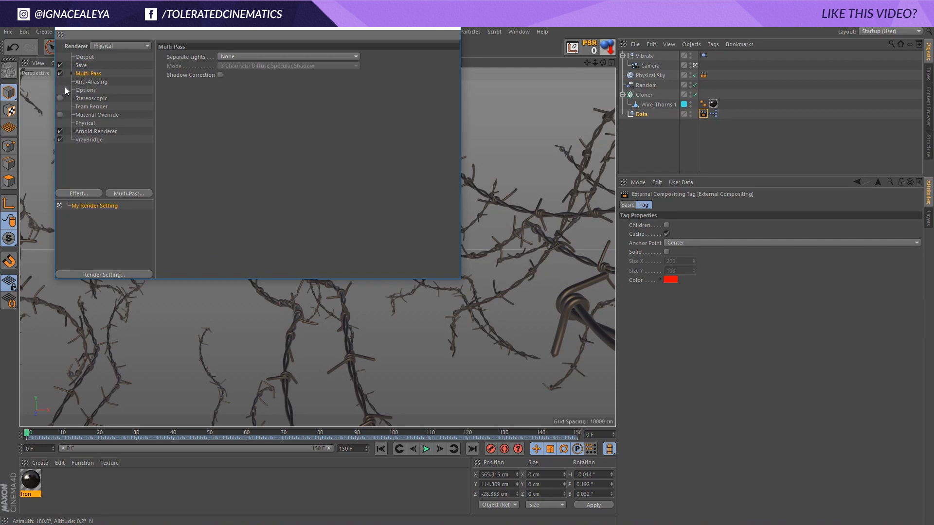
{"action": "left_click", "coordinate": [93, 140]}
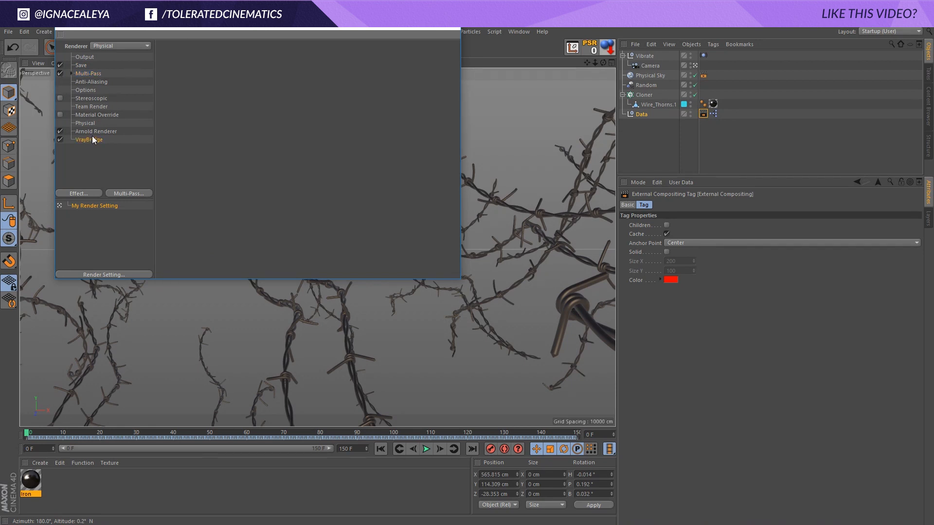
{"action": "key", "text": "Delete"}
{"action": "left_click", "coordinate": [96, 131]}
{"action": "key", "text": "Delete"}
- Disable Multi-Pass output and close the render settings
{"action": "left_click", "coordinate": [83, 73]}
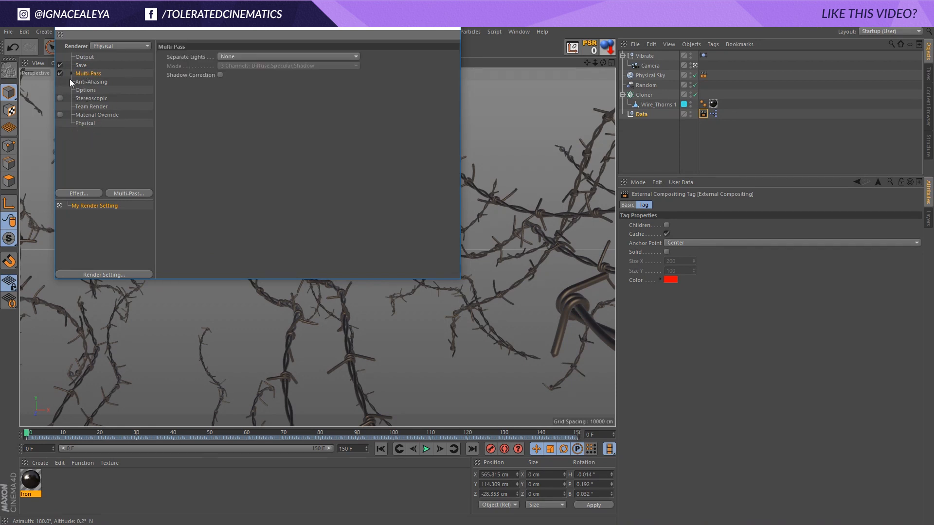
{"action": "left_click", "coordinate": [60, 73]}
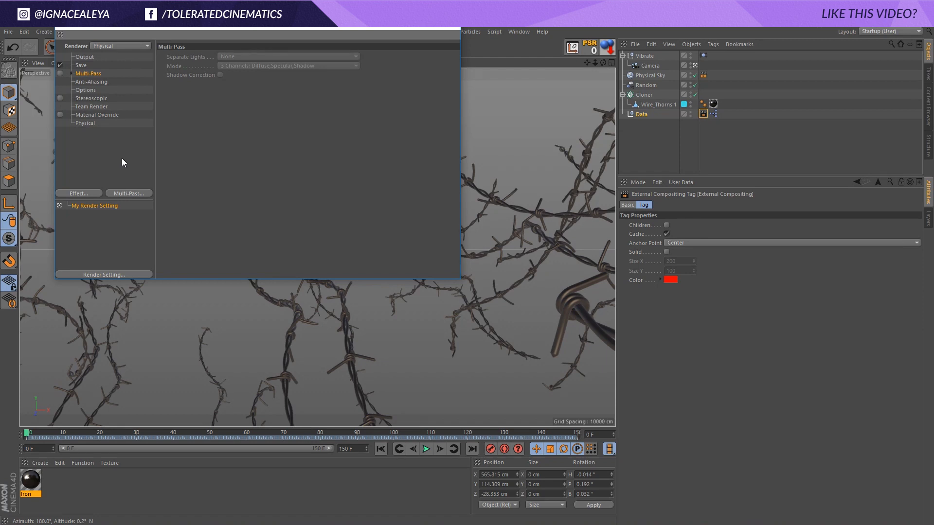
{"action": "left_click", "coordinate": [442, 28]}
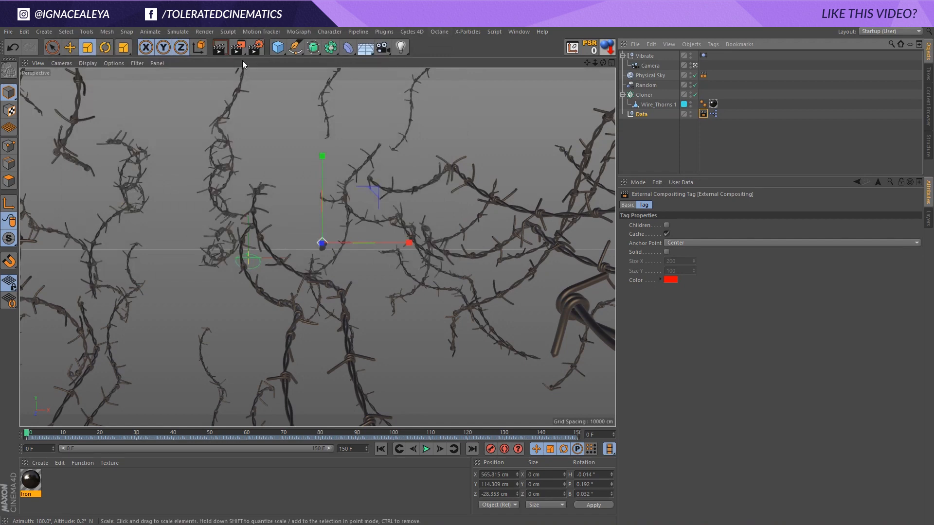
- Save the scene as a new project file named "wewe" in the Downloads folder
{"action": "left_click", "coordinate": [8, 31]}
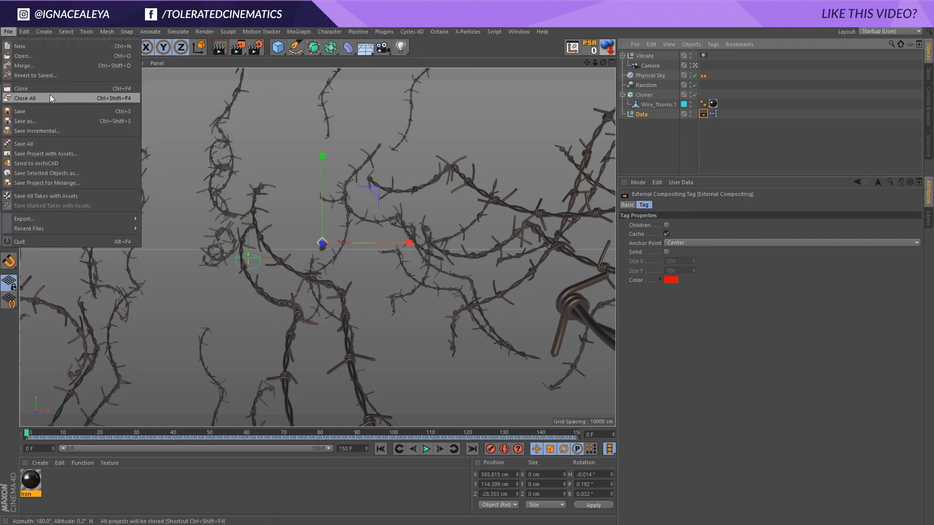
{"action": "left_click", "coordinate": [36, 119]}
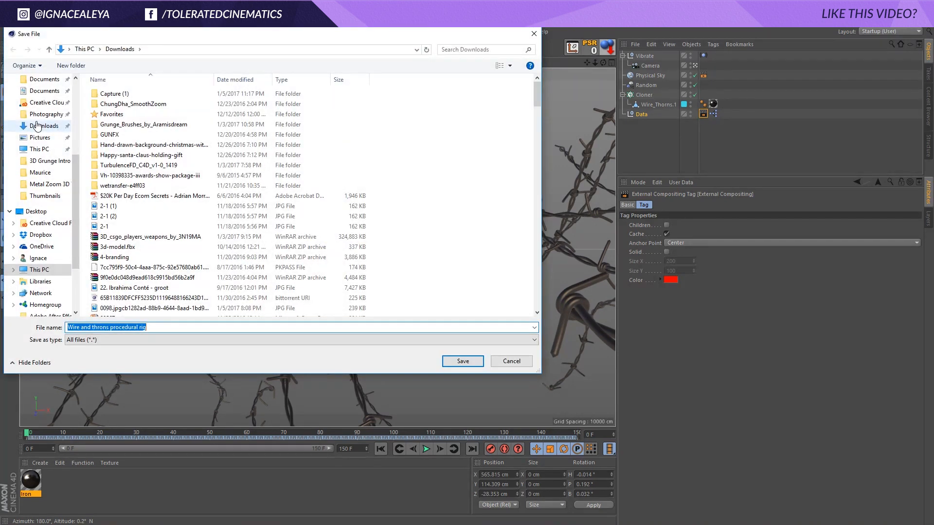
{"action": "type", "text": "wewe"}
{"action": "key", "text": "Return"}
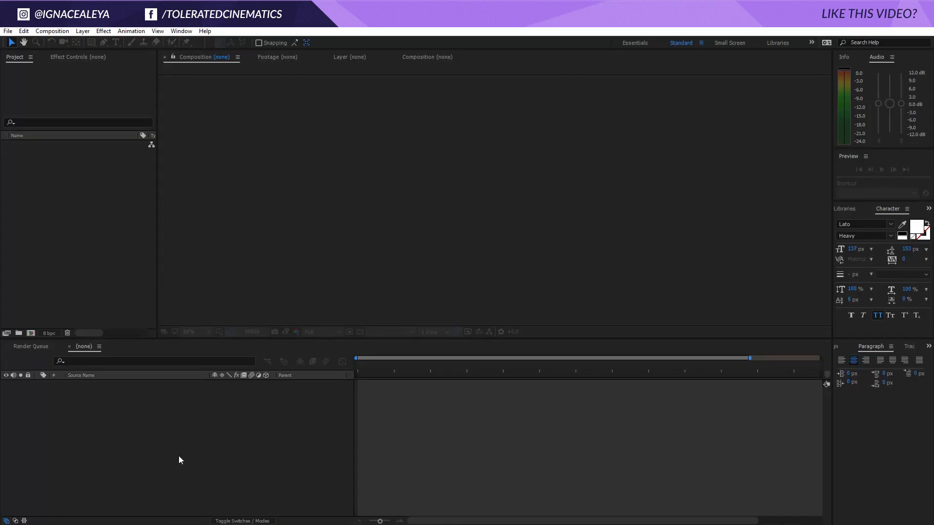
- Switch to After Effects and import the OpenEXR sequence starting with Background0000 from the Render Without Text Zoom folder as footage
{"action": "right_click", "coordinate": [38, 183]}
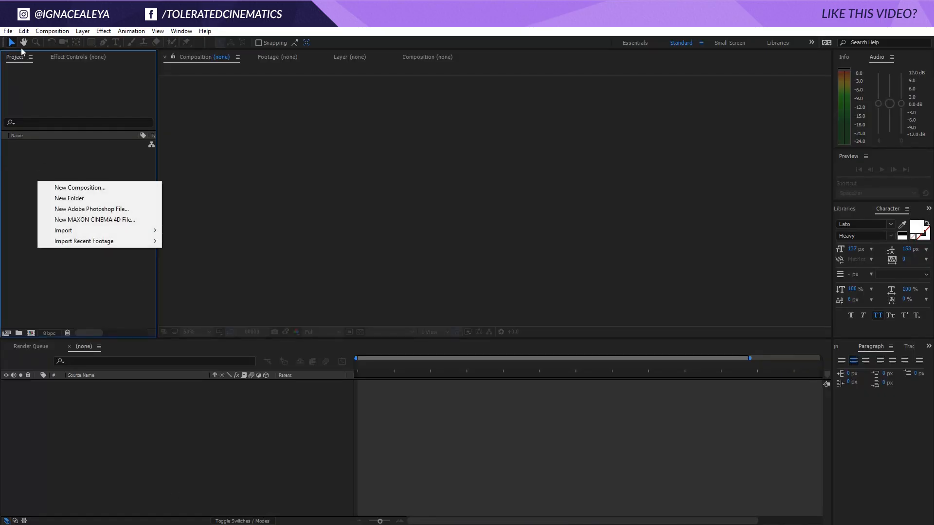
{"action": "mouse_move", "coordinate": [90, 231]}
{"action": "left_click", "coordinate": [207, 230]}
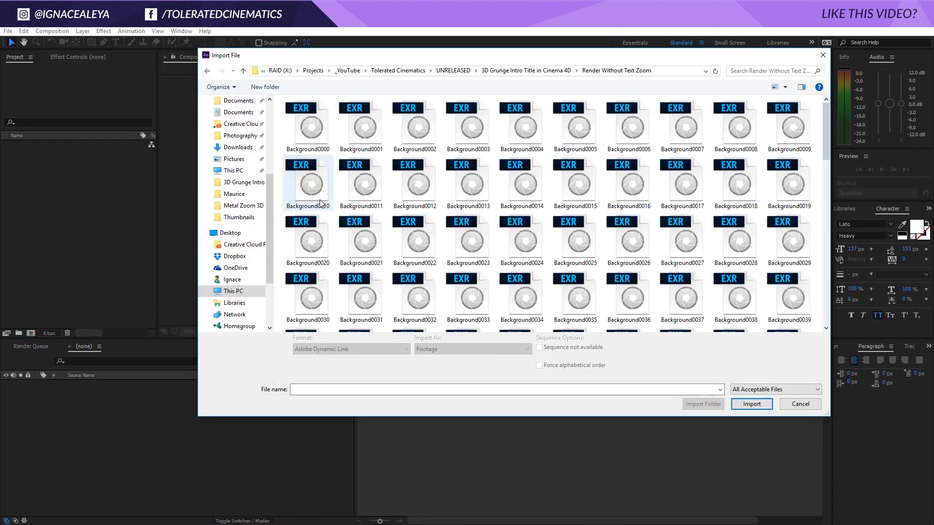
{"action": "left_click", "coordinate": [326, 138]}
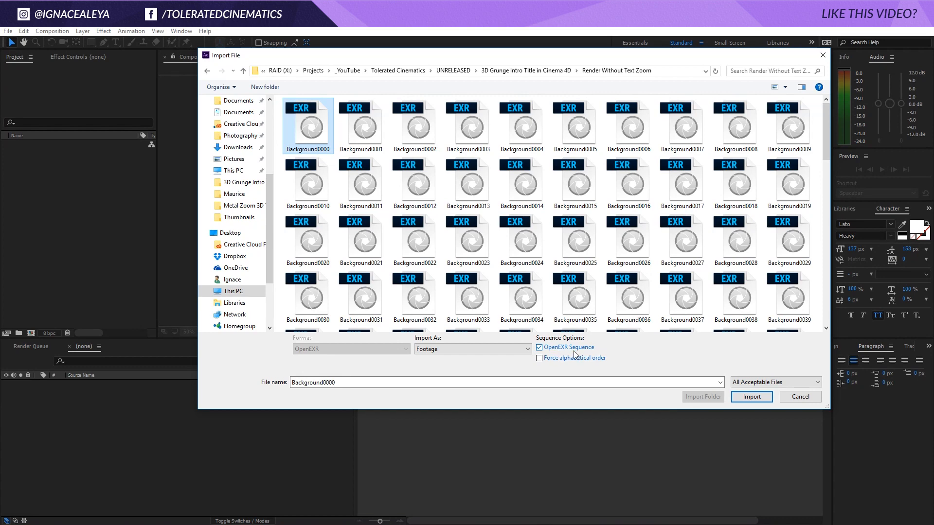
{"action": "left_click", "coordinate": [751, 397]}
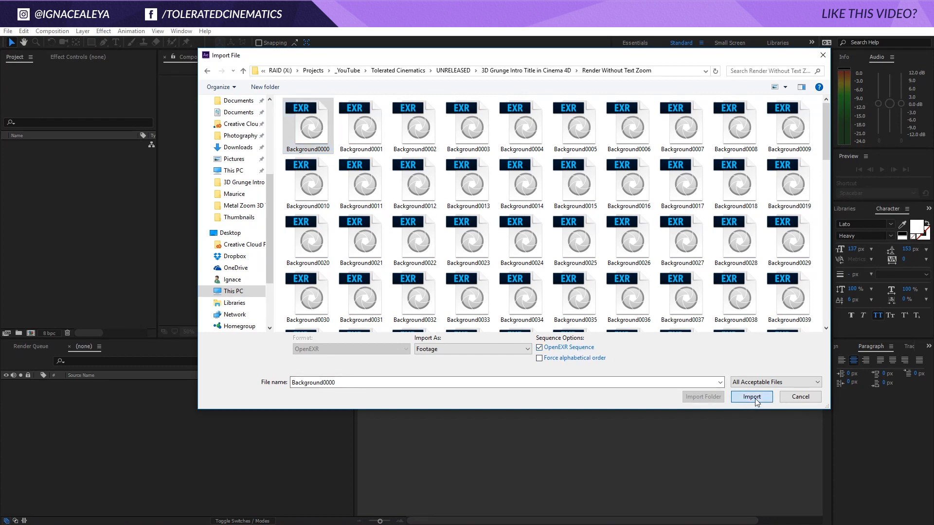
- Preview the imported Background sequence by scrubbing through it, and create a new composition from it
{"action": "double_click", "coordinate": [28, 148]}
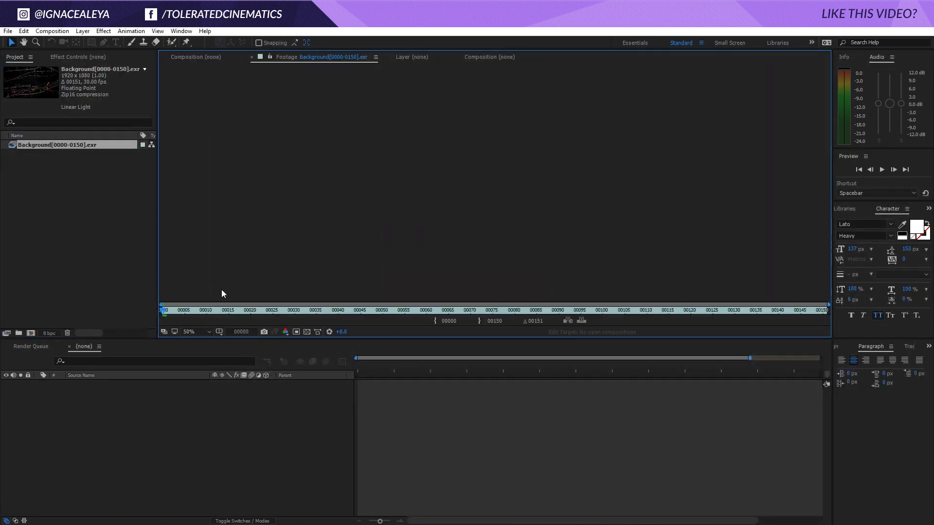
{"action": "left_click_drag", "start_coordinate": [168, 311], "coordinate": [357, 314]}
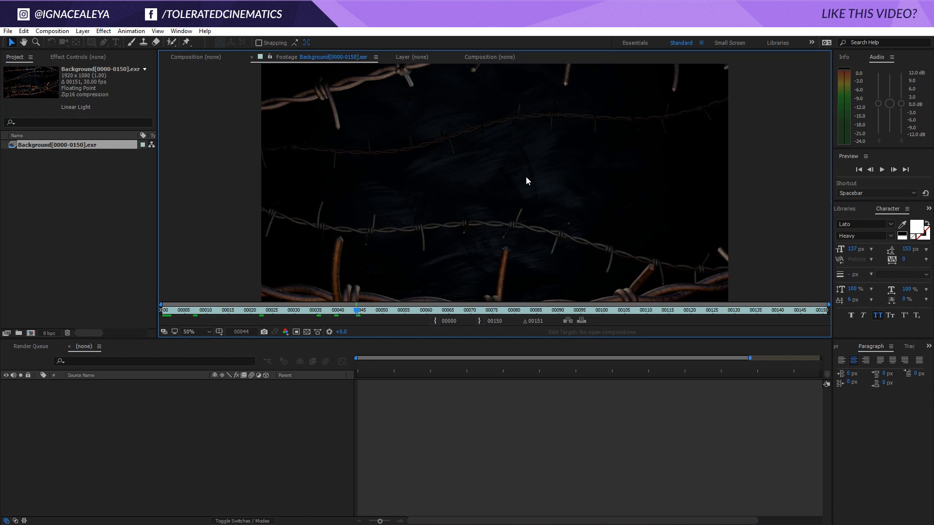
{"action": "left_click", "coordinate": [66, 145]}
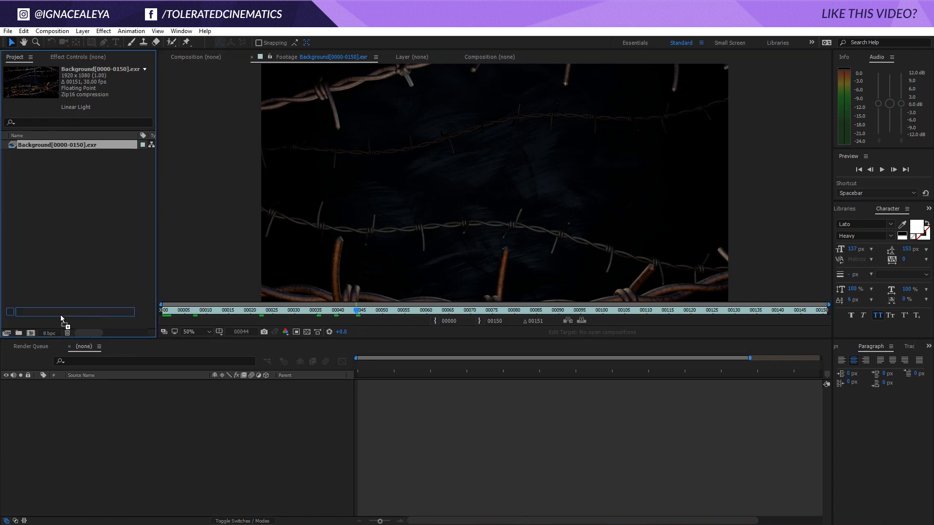
{"action": "left_click", "coordinate": [31, 333]}
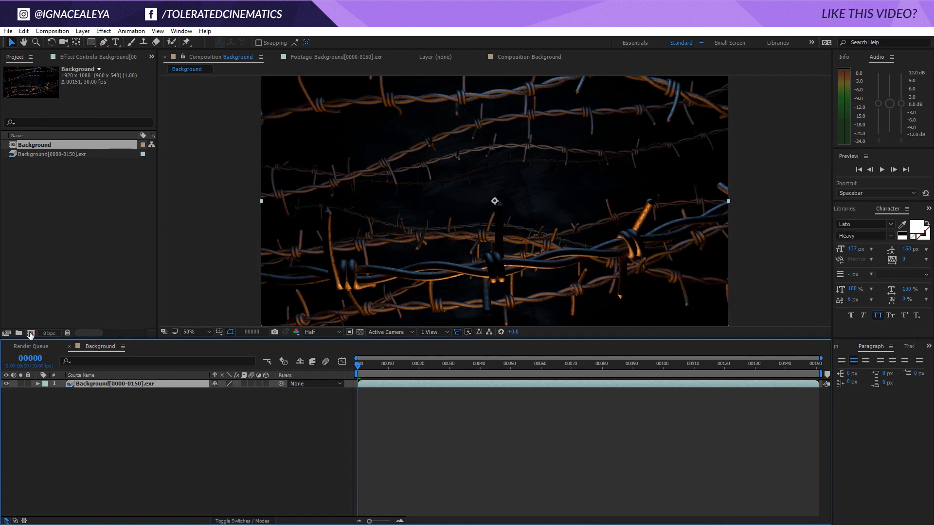
- Add a white 1920 x 1080 px solid beneath the background sequence, and delete it
{"action": "right_click", "coordinate": [151, 416]}
{"action": "mouse_move", "coordinate": [154, 422]}
{"action": "left_click", "coordinate": [62, 445]}
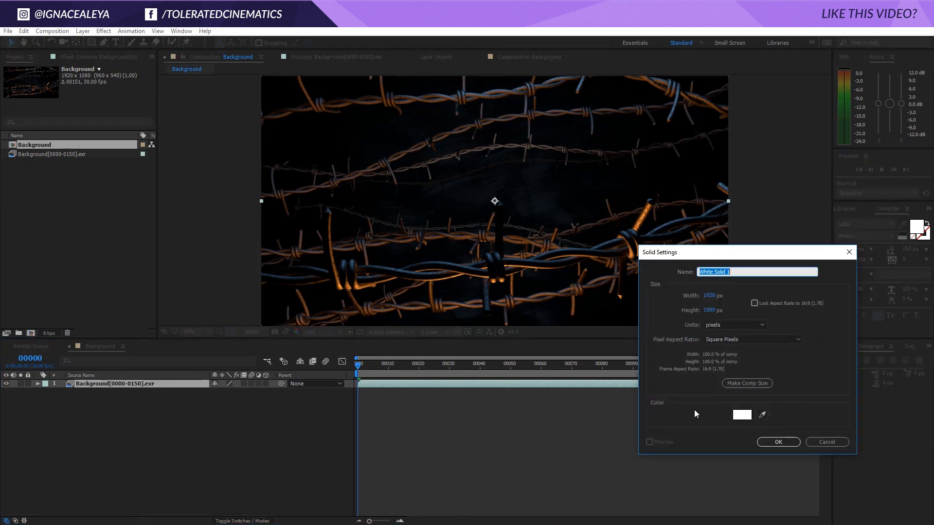
{"action": "left_click", "coordinate": [778, 441]}
{"action": "left_click_drag", "start_coordinate": [97, 383], "coordinate": [160, 409]}
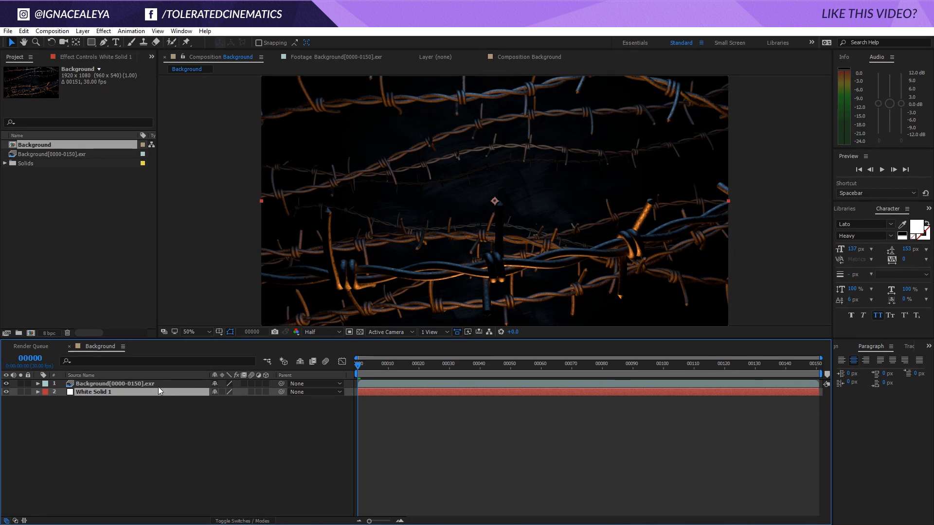
{"action": "key", "text": "Delete"}
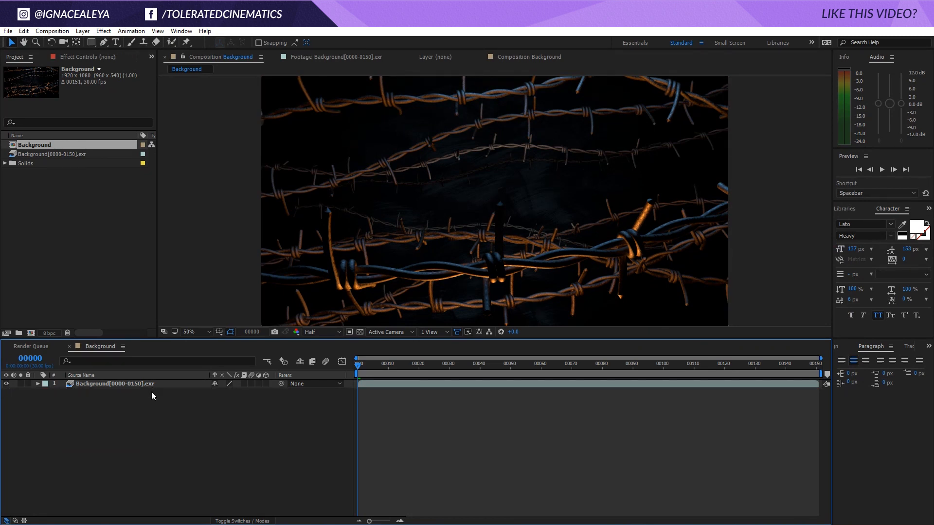
- Play the composition briefly and add a text layer reading "epic text" over the background
{"action": "key", "text": "space"}
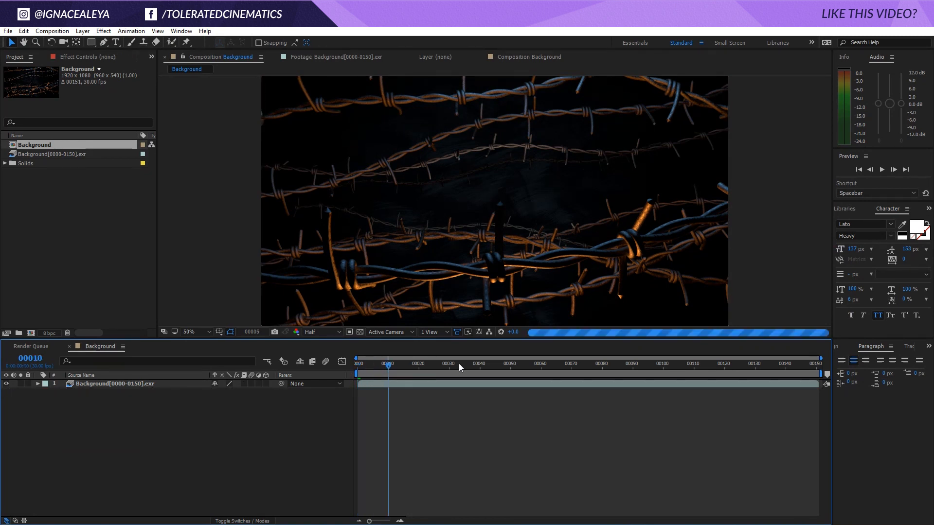
{"action": "key", "text": "space"}
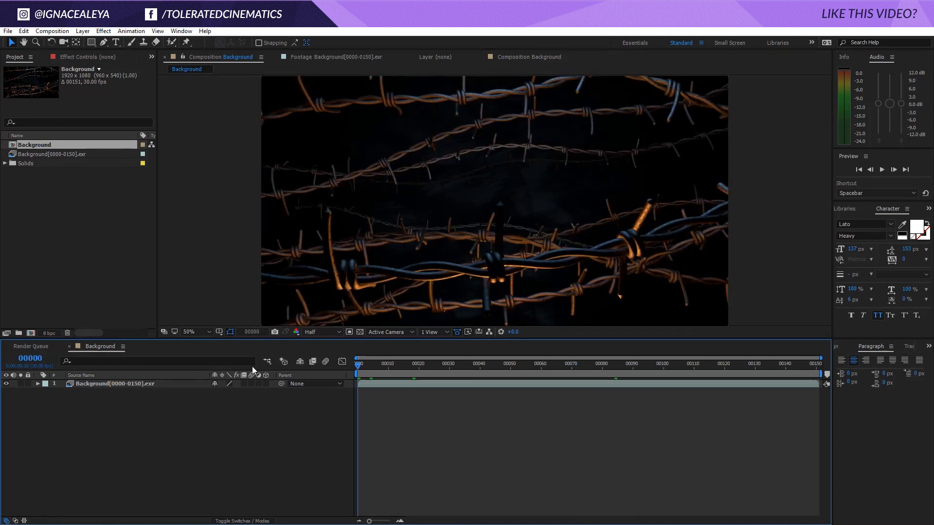
{"action": "left_click", "coordinate": [115, 42]}
{"action": "left_click", "coordinate": [409, 201]}
{"action": "type", "text": "epic text"}
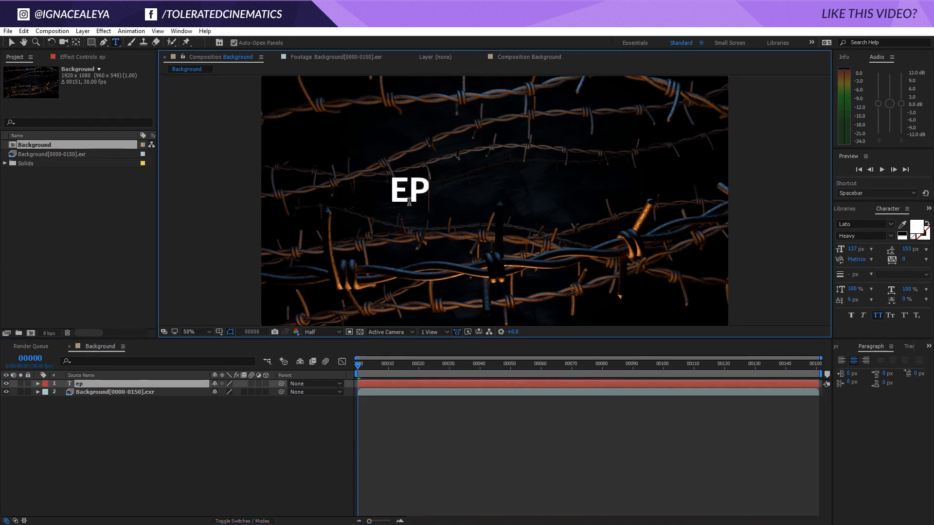
{"action": "left_click", "coordinate": [495, 408]}
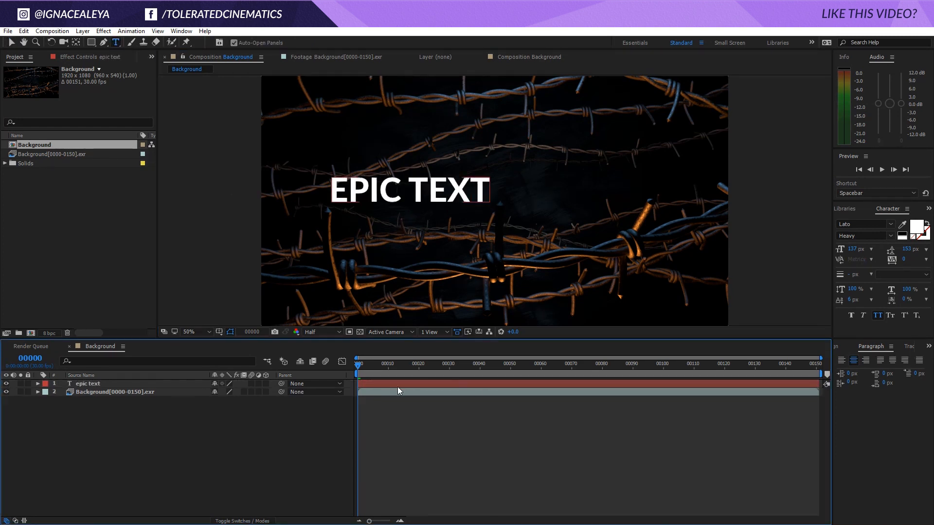
- Make the text layer 3D, move it near the frame's center, and scrub the timeline to check its motion against the background
{"action": "left_click", "coordinate": [266, 384]}
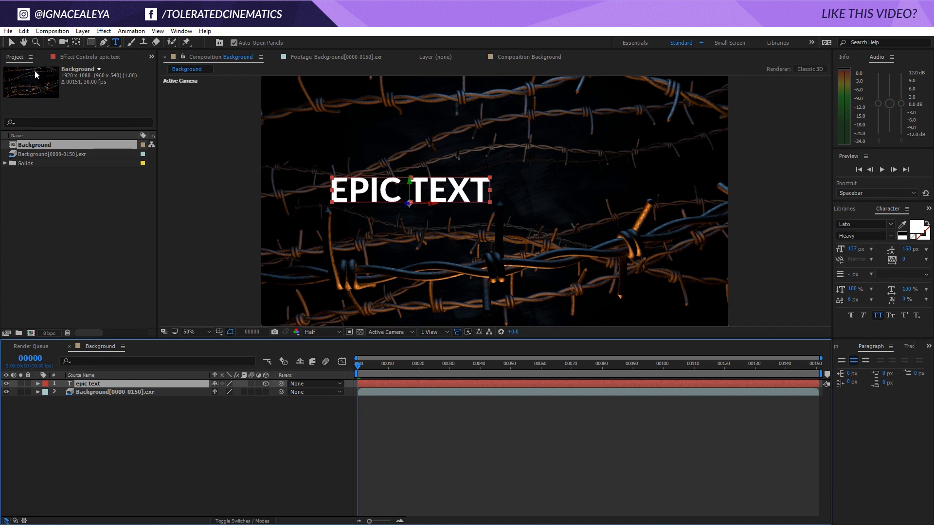
{"action": "left_click", "coordinate": [12, 42]}
{"action": "left_click_drag", "start_coordinate": [474, 190], "coordinate": [572, 198]}
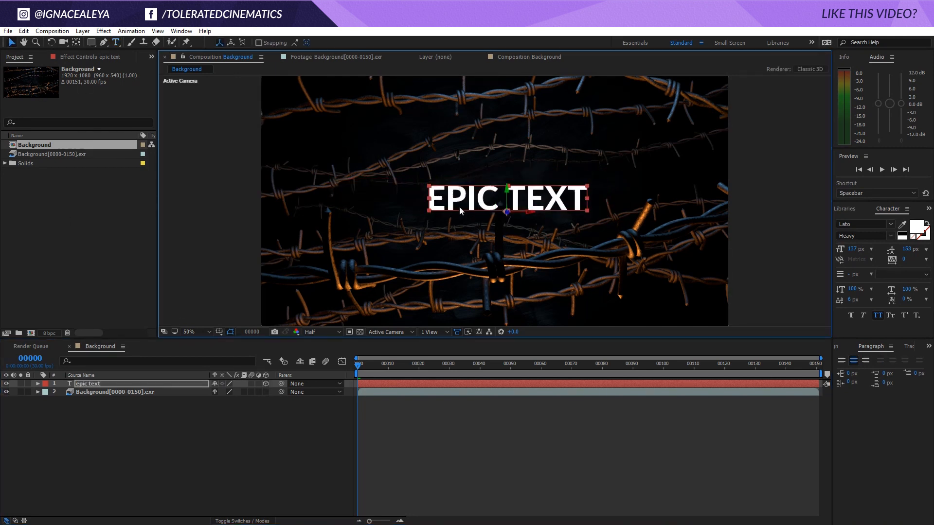
{"action": "left_click_drag", "start_coordinate": [367, 364], "coordinate": [552, 368]}
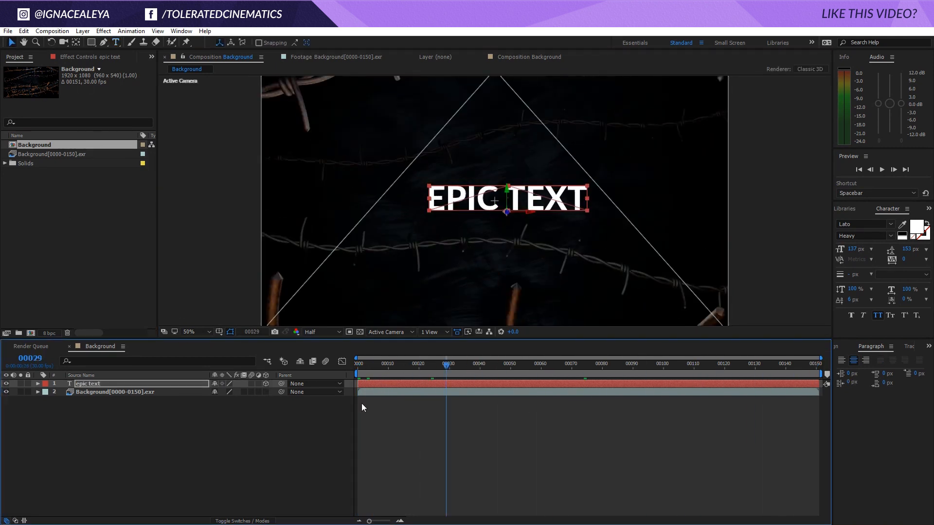
- Import the wiretut Cinema 4D file from the 3D Grunge Intro Title in Cinema 4D folder as footage
{"action": "right_click", "coordinate": [49, 202]}
{"action": "mouse_move", "coordinate": [141, 247]}
{"action": "left_click", "coordinate": [198, 251]}
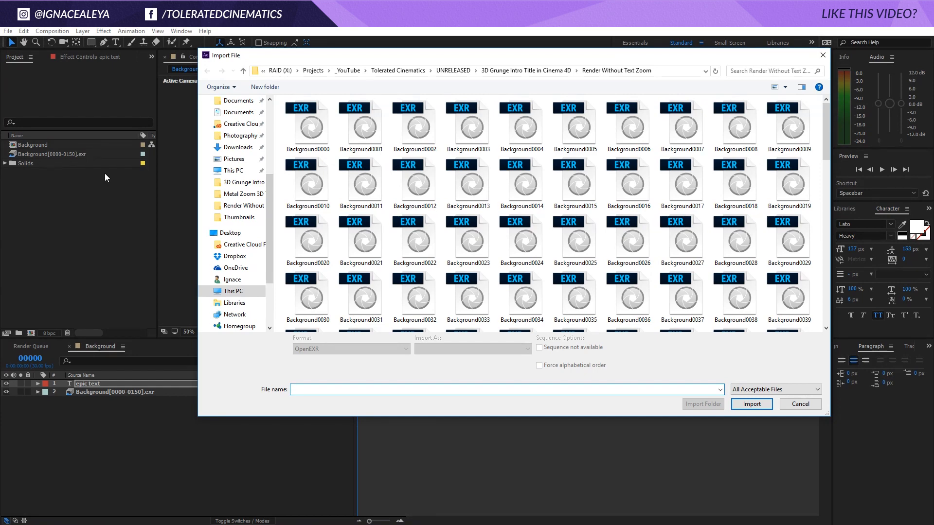
{"action": "left_click", "coordinate": [516, 70]}
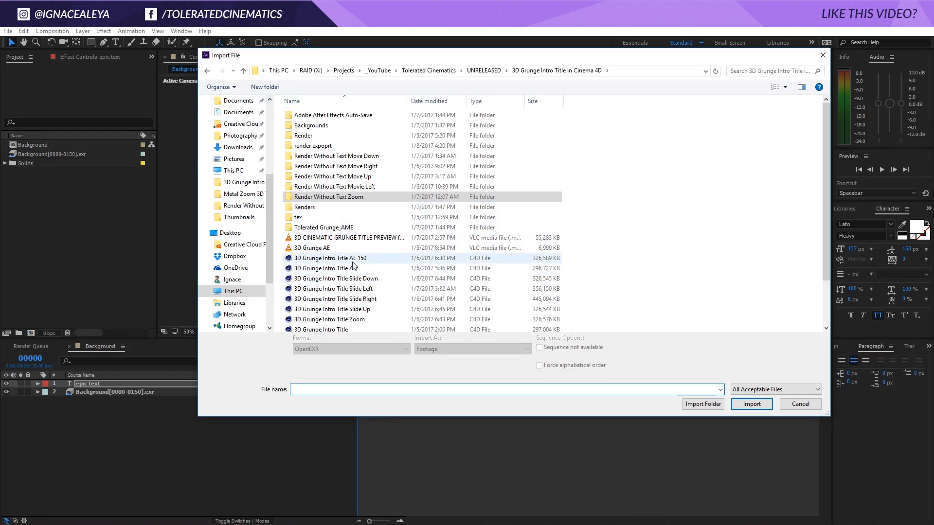
{"action": "scroll", "coordinate": [351, 271], "scroll_direction": "down", "scroll_amount": 2}
{"action": "left_click", "coordinate": [308, 327]}
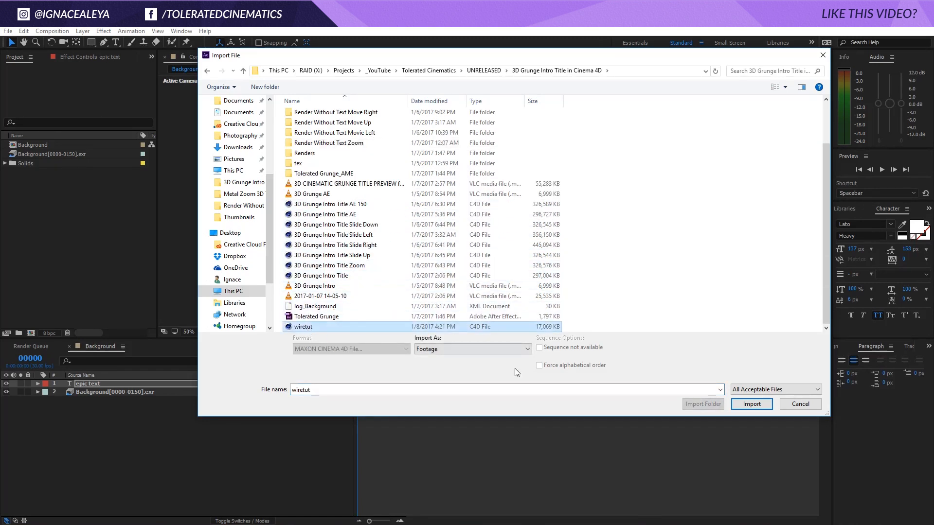
{"action": "left_click", "coordinate": [744, 404]}
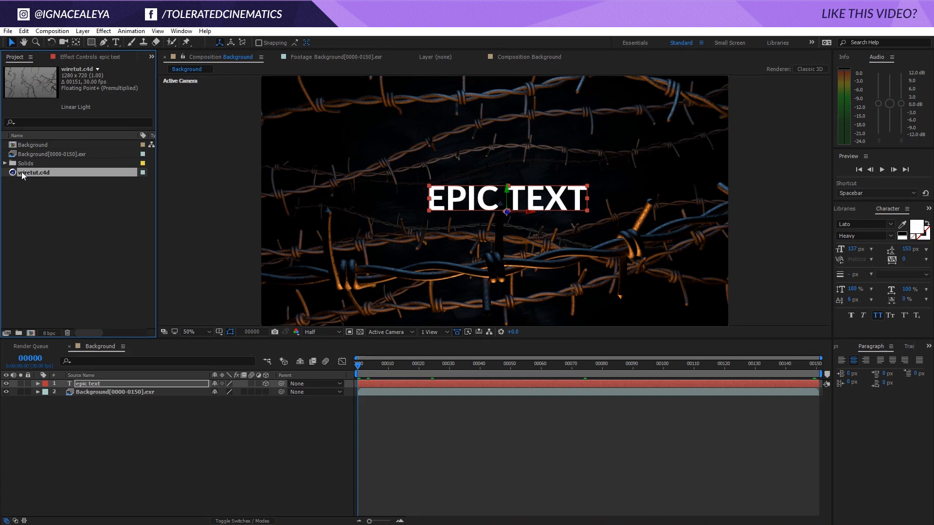
- Place wiretut.c4d above the text layer, extract its Cinema 4D scene data, and delete the wiretut.c4d layer from the composition
{"action": "left_click_drag", "start_coordinate": [21, 171], "coordinate": [87, 381]}
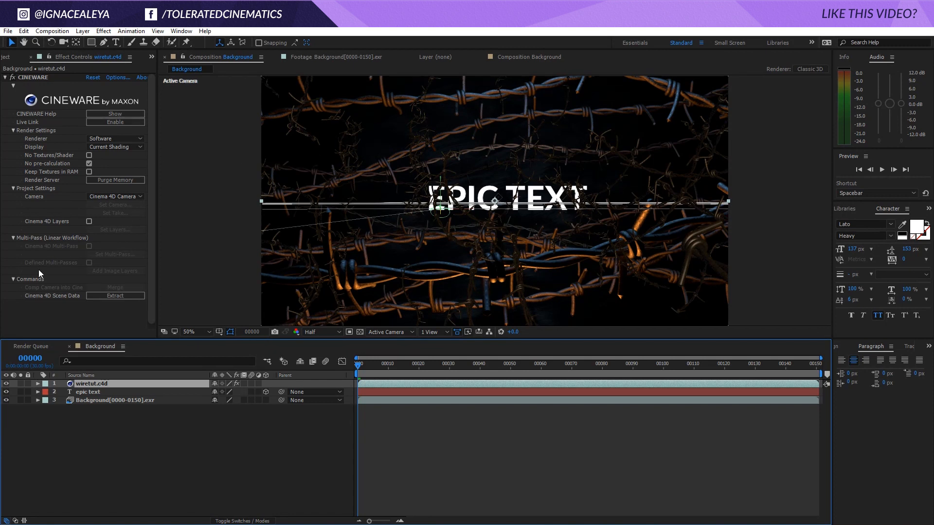
{"action": "left_click", "coordinate": [115, 296]}
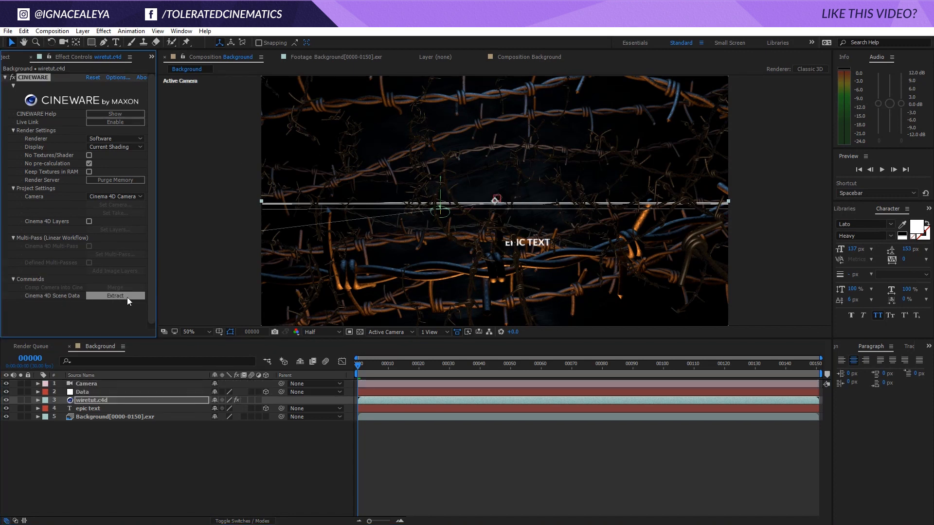
{"action": "left_click", "coordinate": [78, 401]}
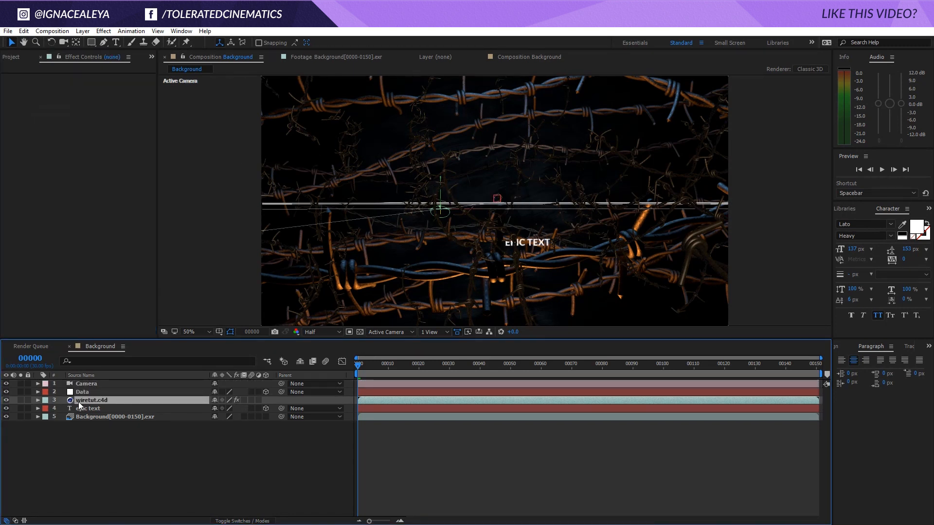
{"action": "key", "text": "Delete"}
- Parent the extracted Camera layer to the Data null
{"action": "left_click", "coordinate": [82, 392]}
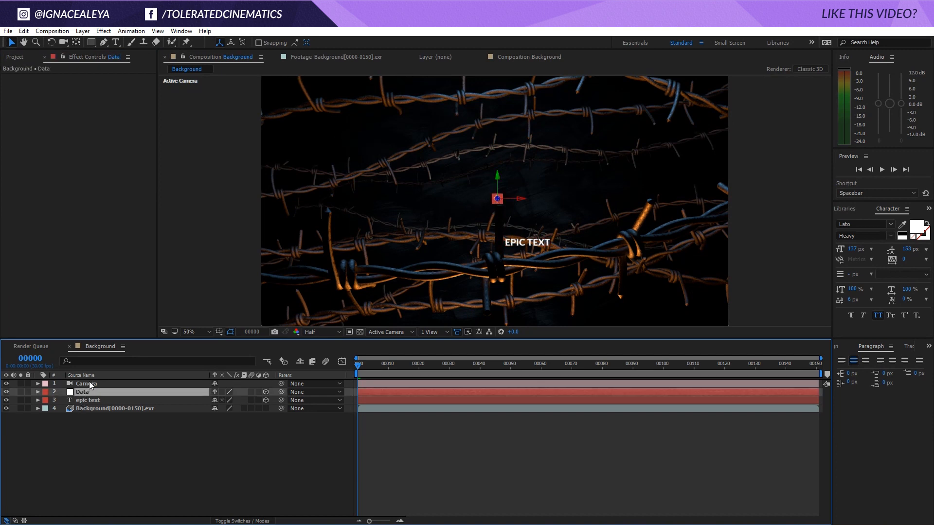
{"action": "left_click", "coordinate": [89, 383]}
{"action": "left_click", "coordinate": [84, 391]}
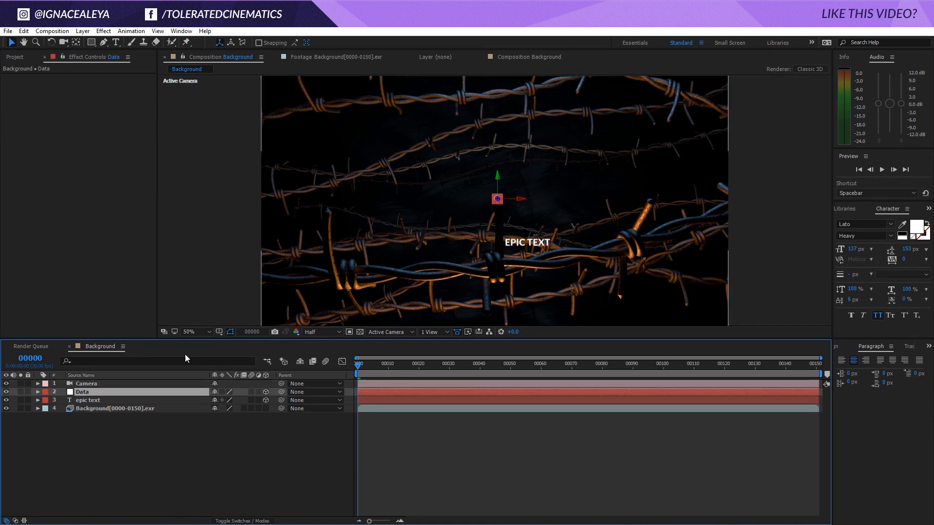
{"action": "left_click", "coordinate": [141, 400]}
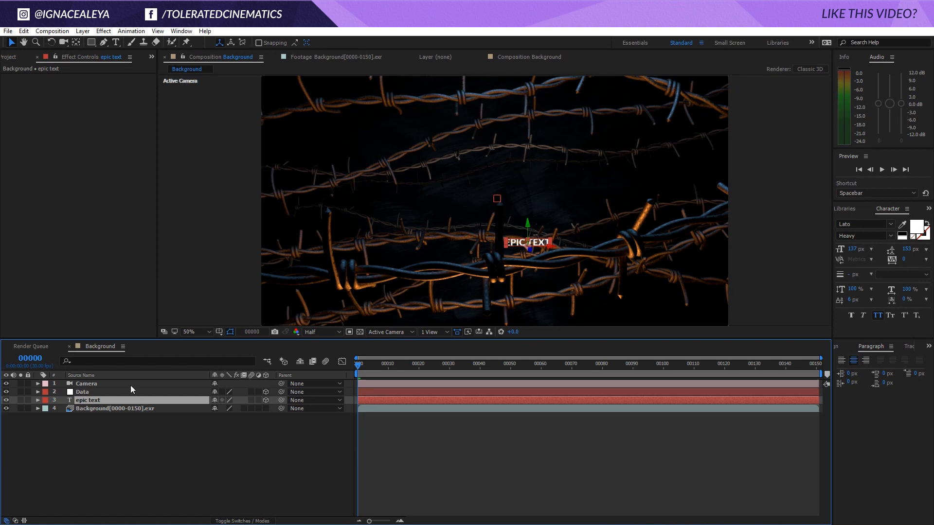
{"action": "left_click", "coordinate": [95, 384]}
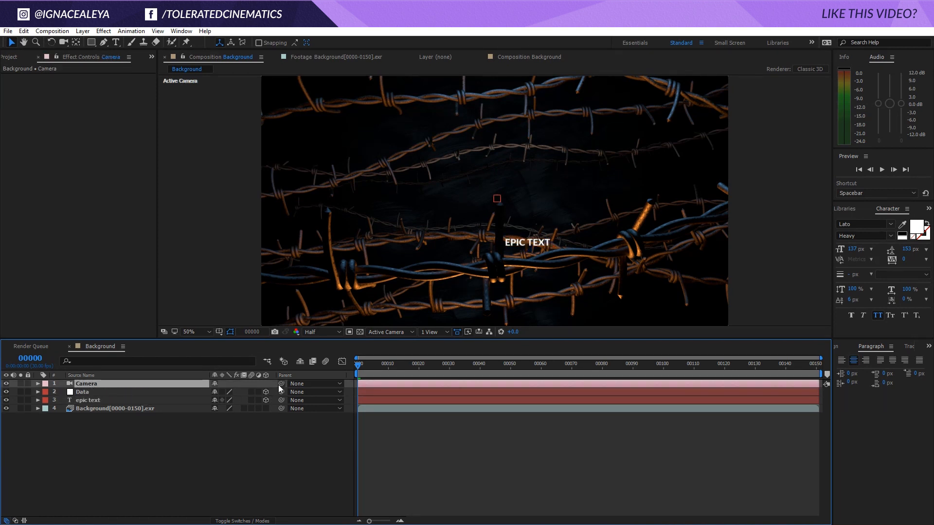
{"action": "left_click_drag", "start_coordinate": [279, 385], "coordinate": [118, 392]}
- Copy the Data null's Position keyframes onto the epic text layer and reveal the text layer's Position property
{"action": "left_click", "coordinate": [78, 394]}
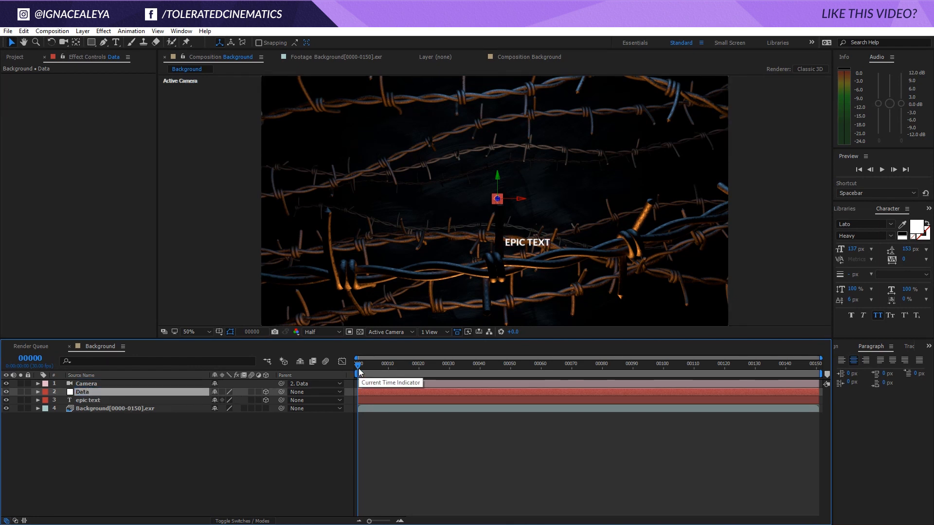
{"action": "left_click", "coordinate": [117, 401]}
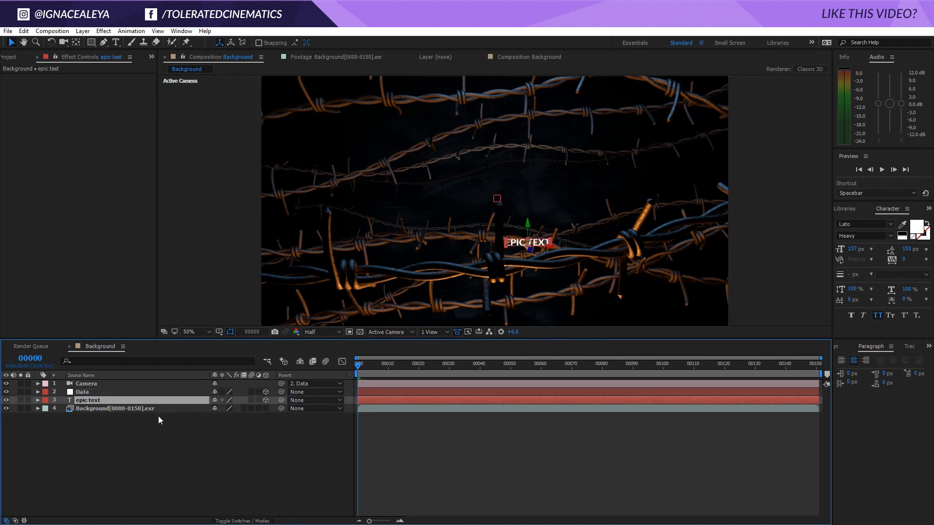
{"action": "left_click", "coordinate": [64, 393]}
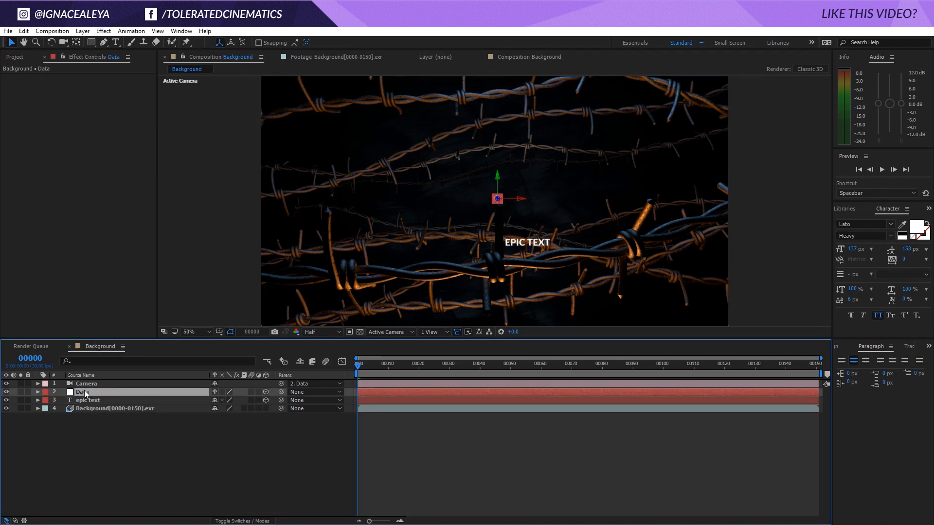
{"action": "key", "text": "p"}
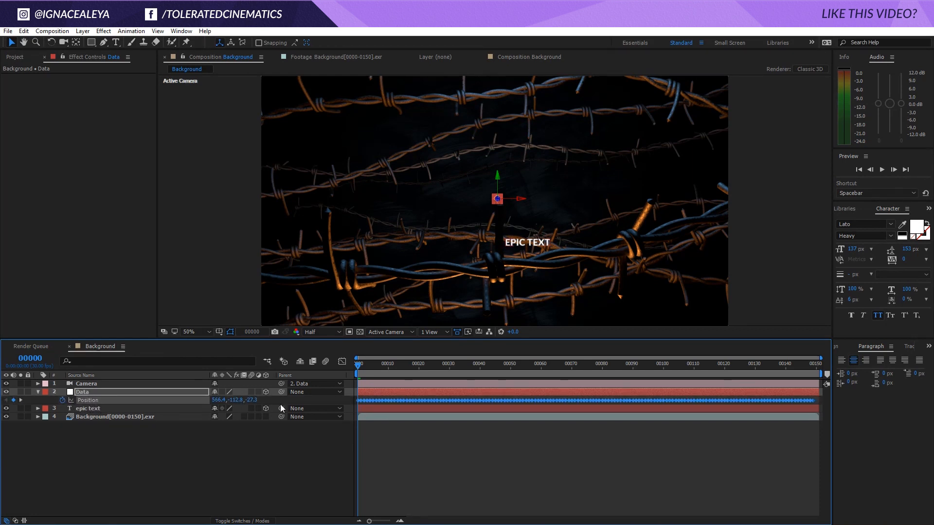
{"action": "left_click", "coordinate": [24, 31]}
{"action": "left_click", "coordinate": [42, 89]}
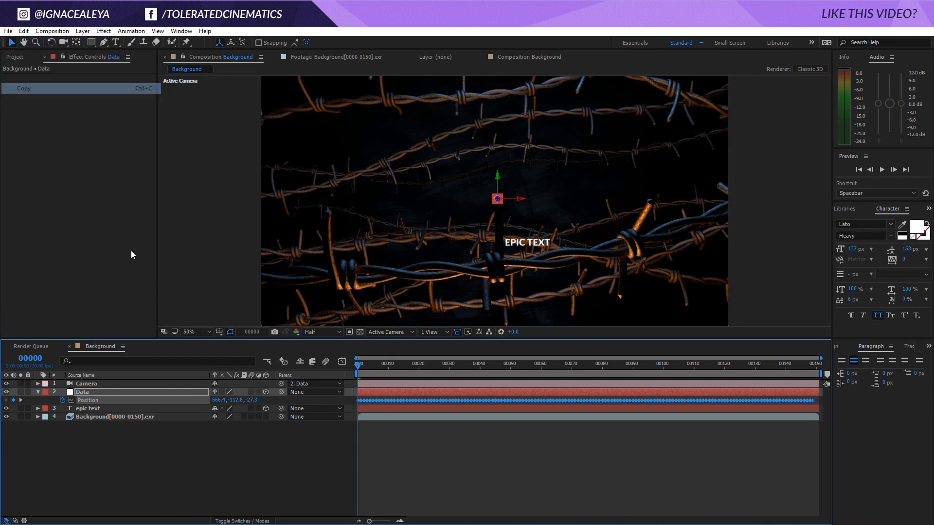
{"action": "left_click", "coordinate": [101, 409]}
{"action": "left_click", "coordinate": [23, 31]}
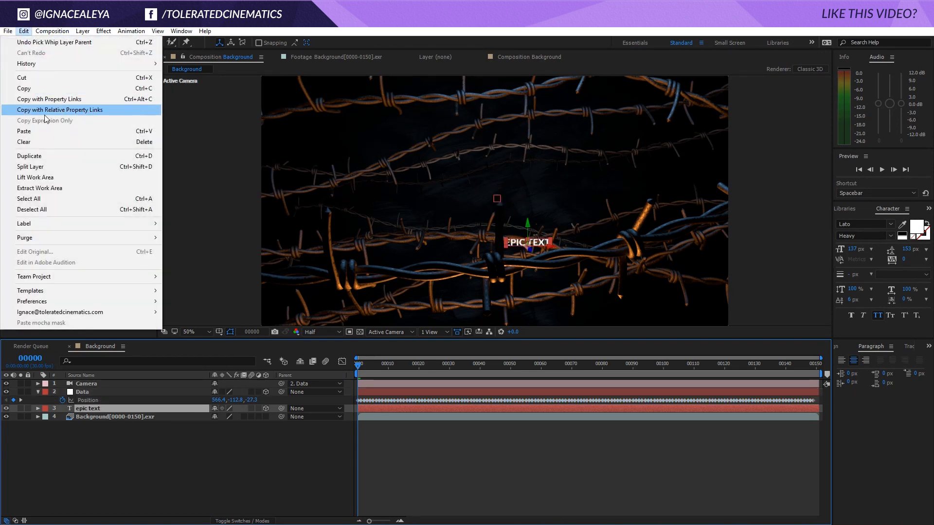
{"action": "left_click", "coordinate": [42, 132]}
{"action": "key", "text": "p"}
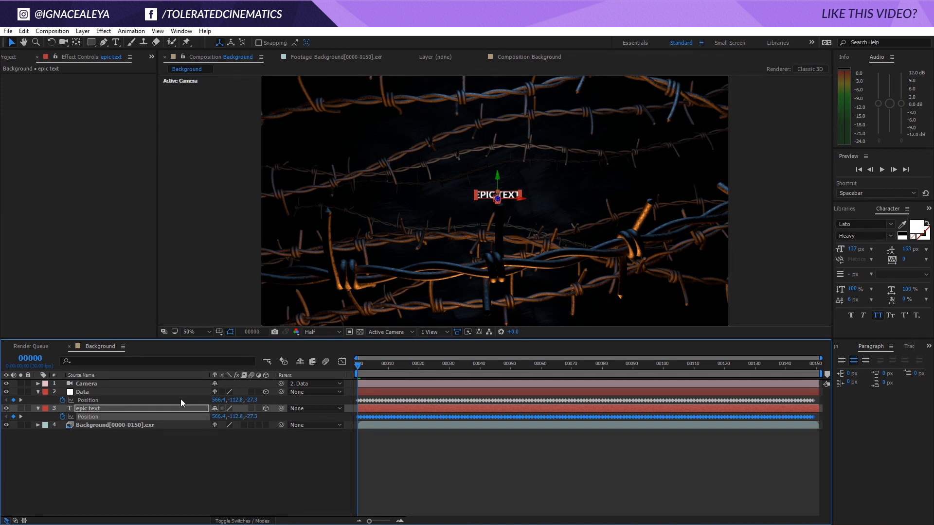
- Scrub and play the timeline to check how the text moves with the barbed wire background
{"action": "left_click_drag", "start_coordinate": [361, 368], "coordinate": [746, 370]}
{"action": "left_click", "coordinate": [664, 478]}
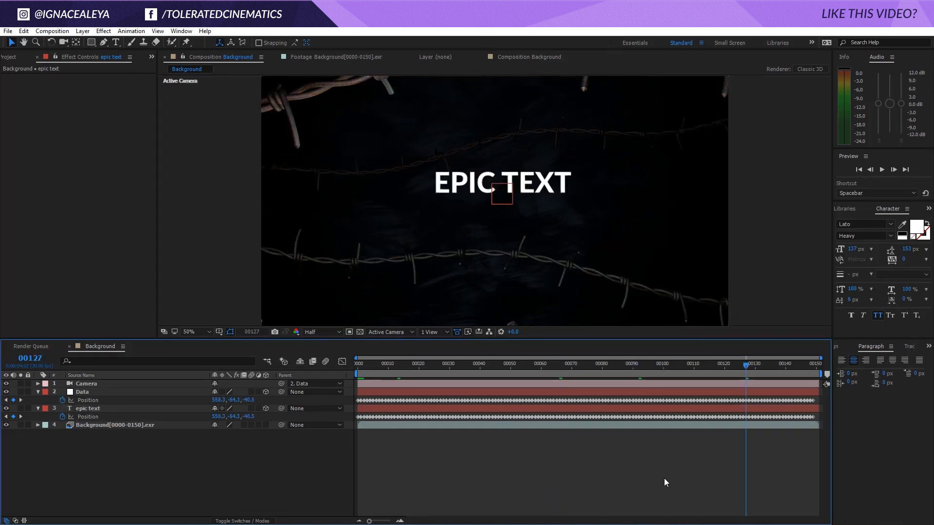
{"action": "key", "text": "space"}
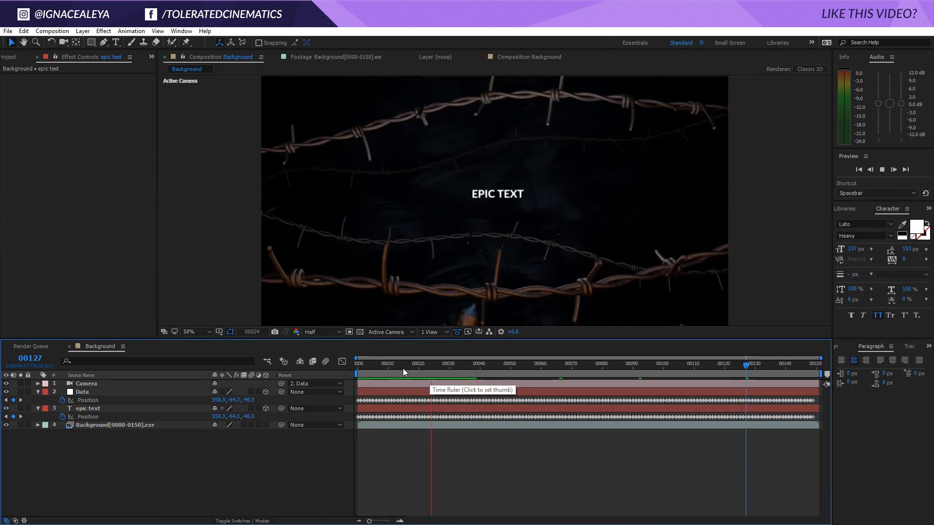
{"action": "left_click_drag", "start_coordinate": [402, 368], "coordinate": [327, 383]}
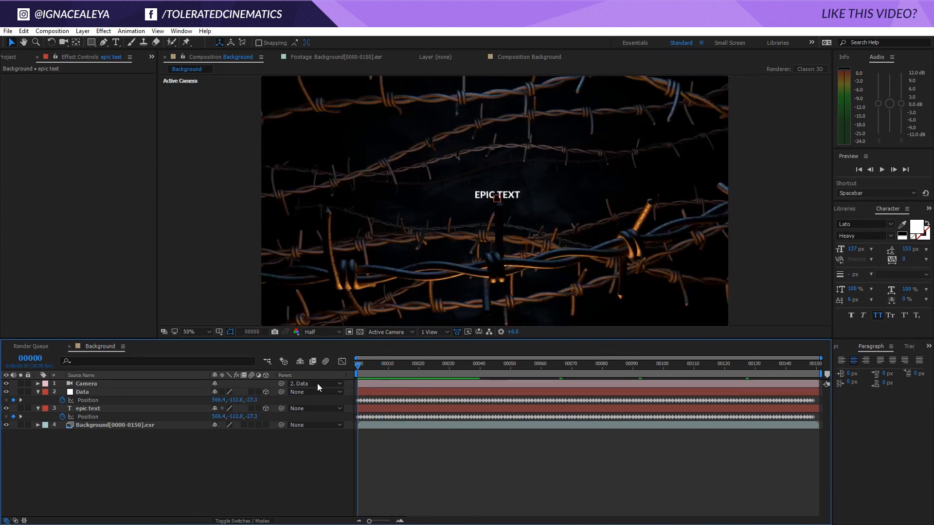
{"action": "left_click", "coordinate": [82, 391]}
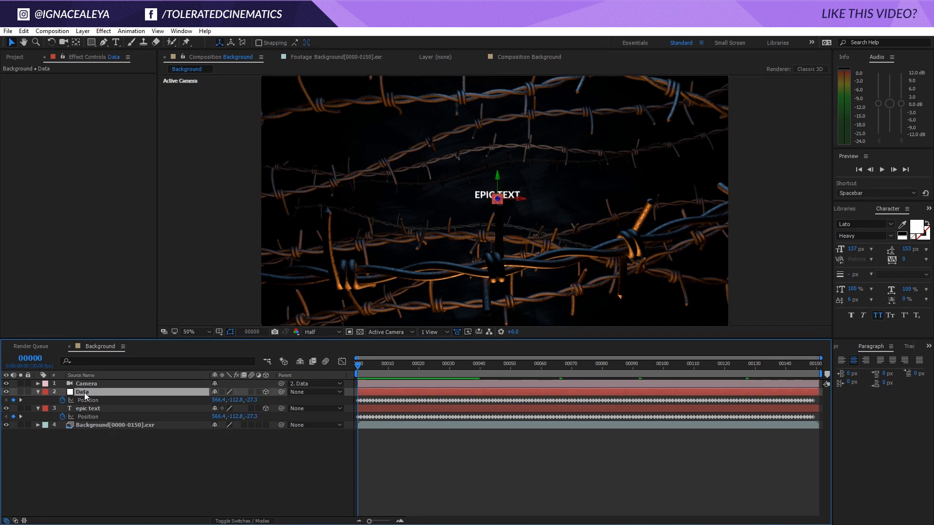
{"action": "left_click", "coordinate": [109, 424]}
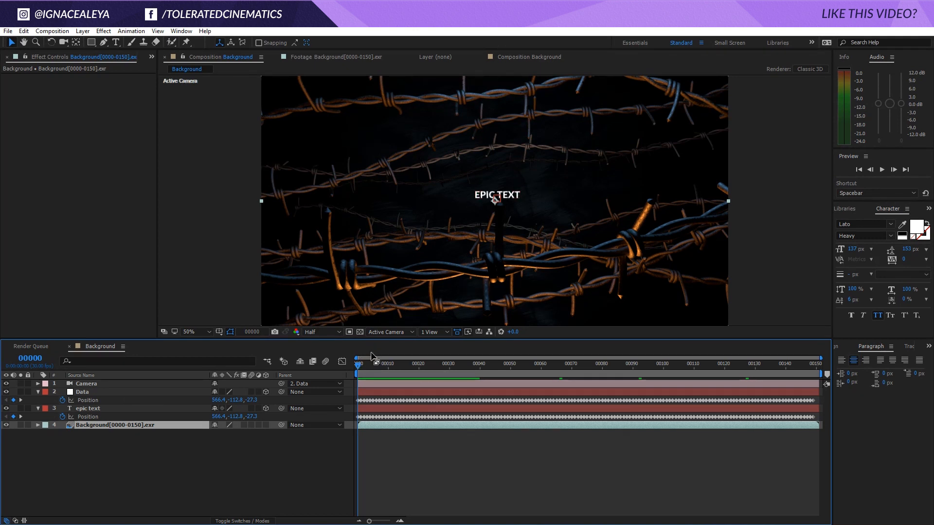
{"action": "left_click_drag", "start_coordinate": [371, 356], "coordinate": [465, 359]}
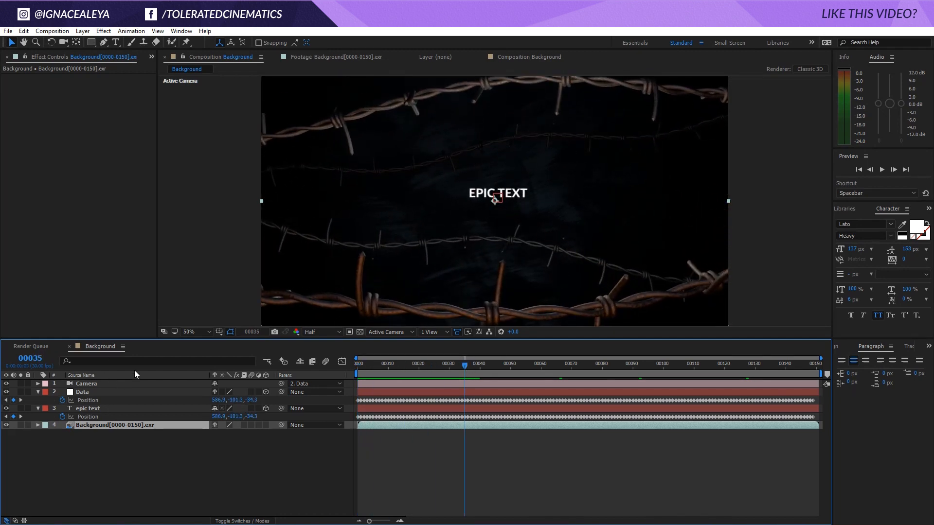
{"action": "left_click", "coordinate": [81, 392]}
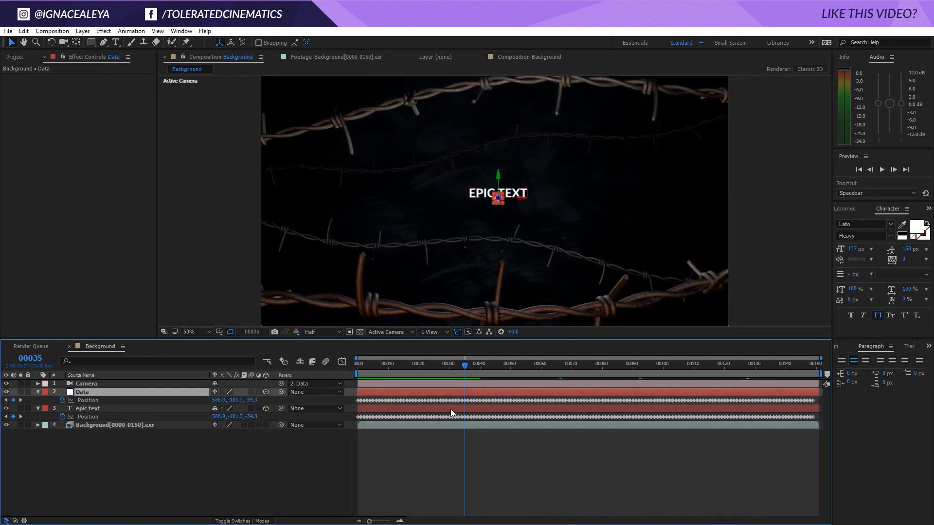
{"action": "left_click", "coordinate": [321, 476]}
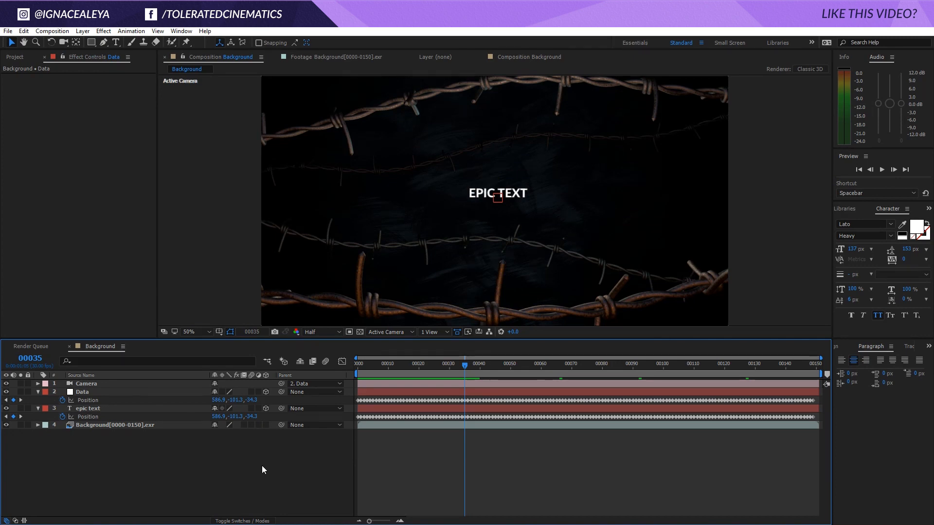
- Pre-compose the epic text layer as "Title" with all attributes moved into it, and open the new composition
{"action": "left_click", "coordinate": [95, 408]}
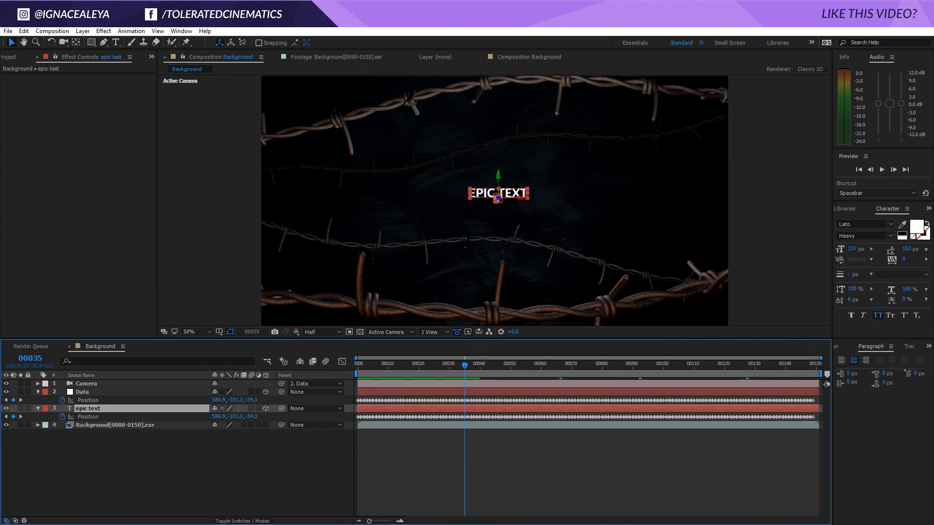
{"action": "left_click", "coordinate": [82, 31]}
{"action": "left_click", "coordinate": [29, 394]}
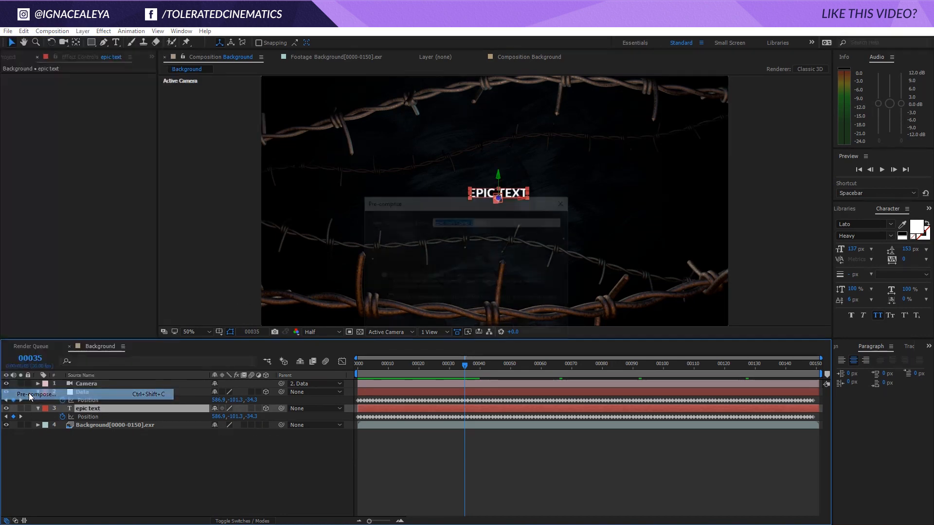
{"action": "type", "text": "Title"}
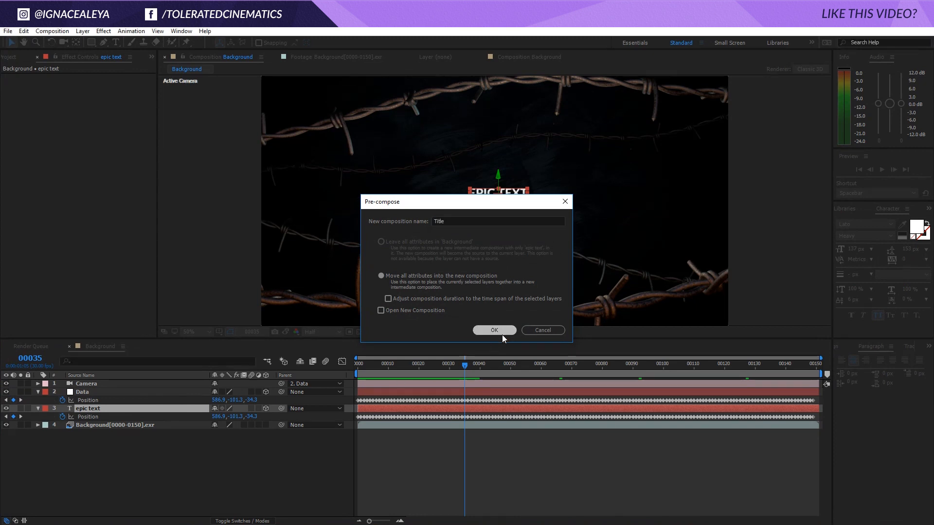
{"action": "left_click", "coordinate": [495, 331]}
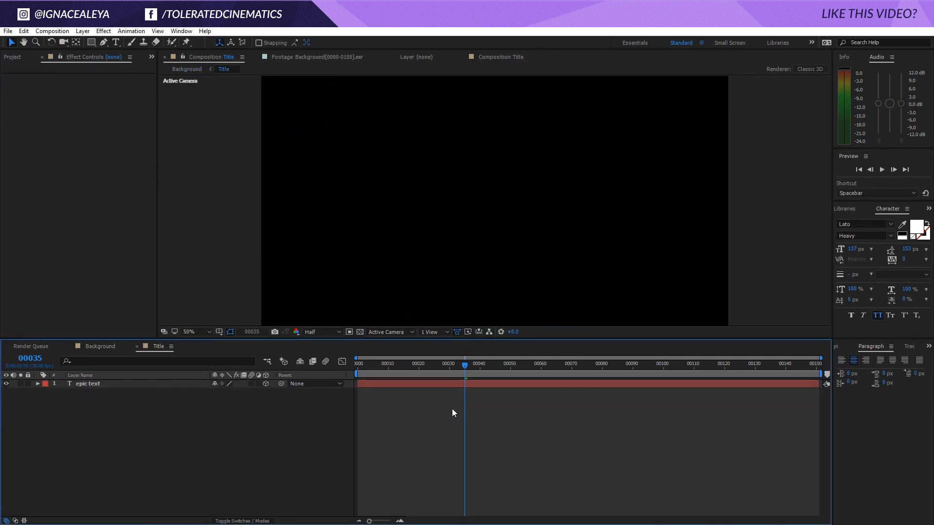
- Pre-compose the epic text layer inside Title as "text" and open that nested composition
{"action": "left_click", "coordinate": [436, 384]}
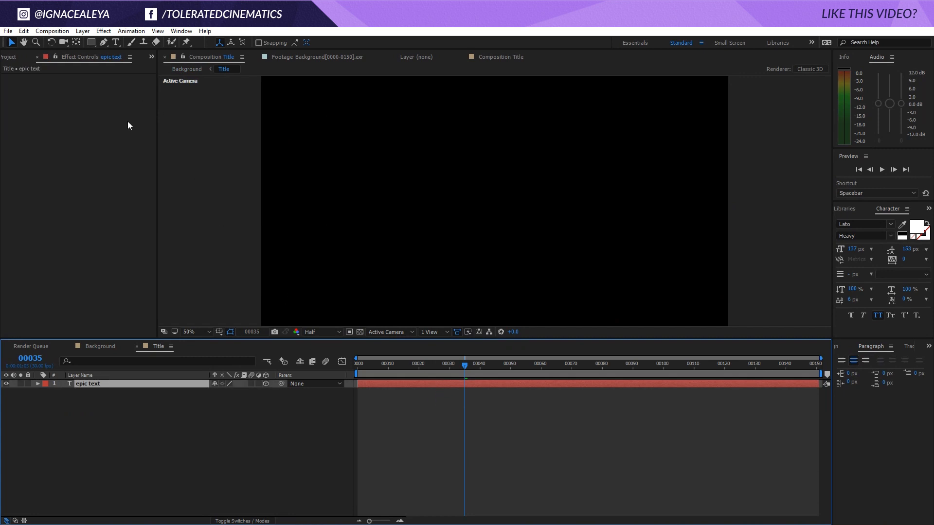
{"action": "left_click", "coordinate": [81, 32]}
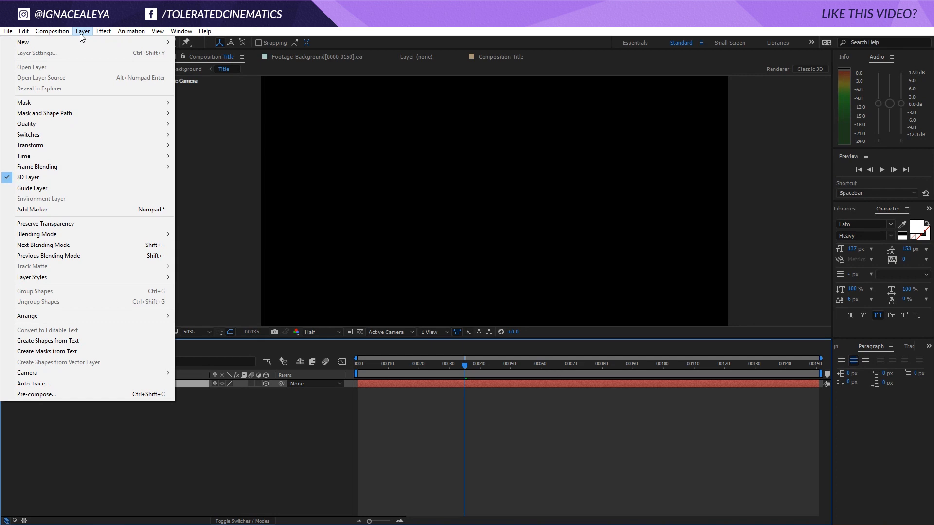
{"action": "left_click", "coordinate": [31, 394]}
{"action": "type", "text": "text"}
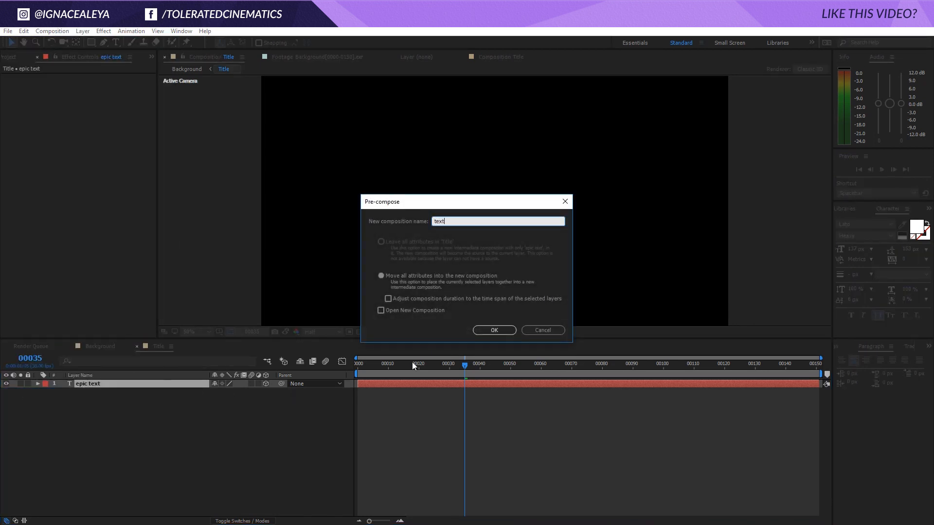
{"action": "key", "text": "Return"}
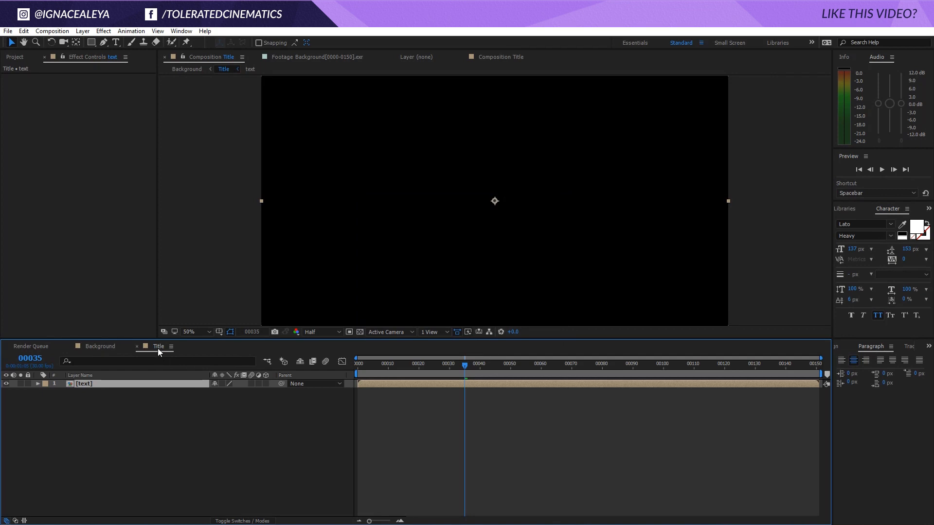
{"action": "double_click", "coordinate": [86, 384]}
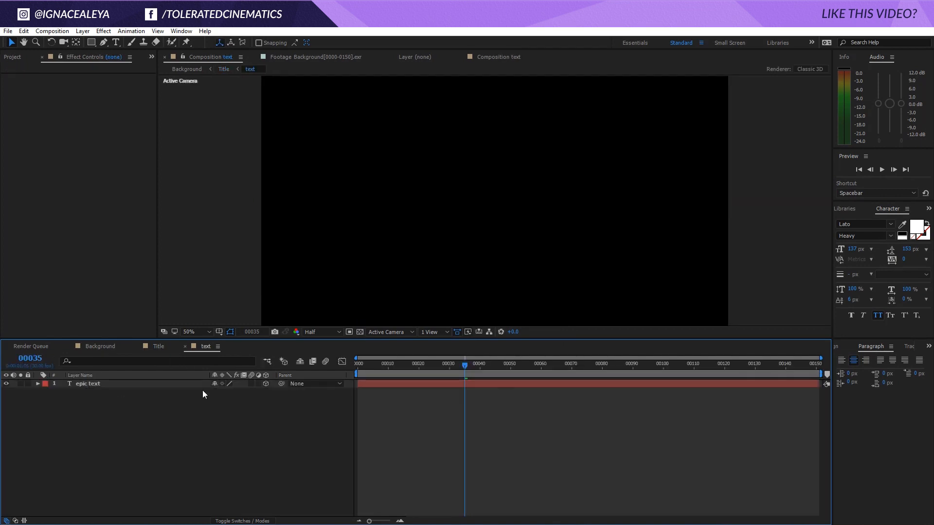
- Turn on the transparency grid in the text composition and locate the epic text layer at frame 18
{"action": "left_click", "coordinate": [385, 382]}
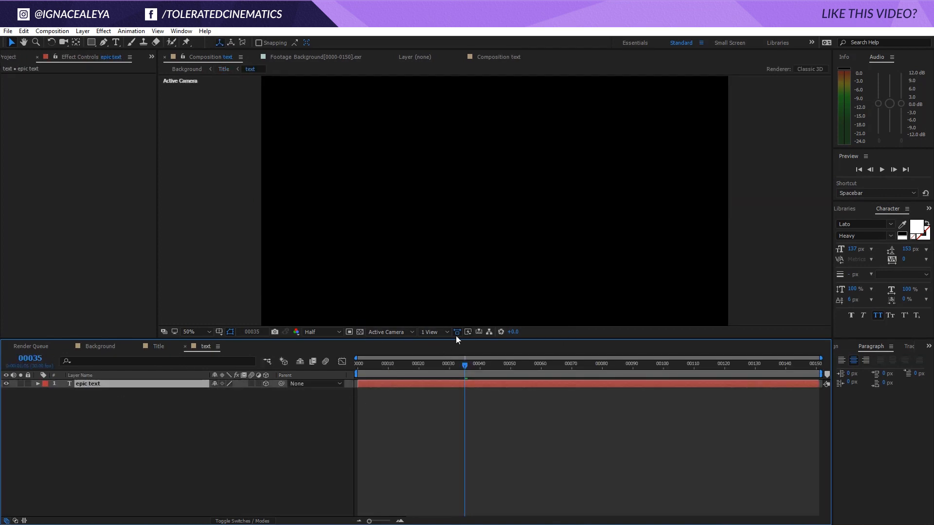
{"action": "left_click", "coordinate": [360, 331]}
{"action": "left_click", "coordinate": [359, 333]}
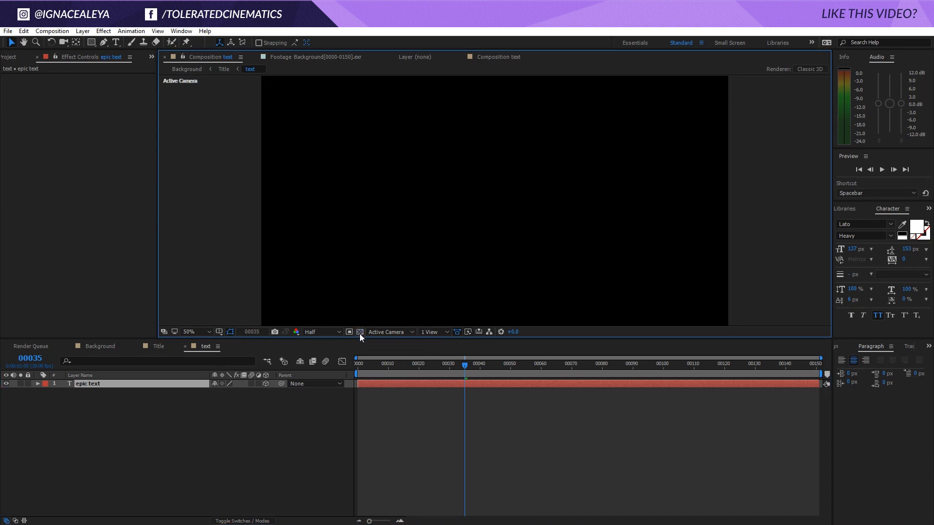
{"action": "left_click_drag", "start_coordinate": [385, 365], "coordinate": [412, 369]}
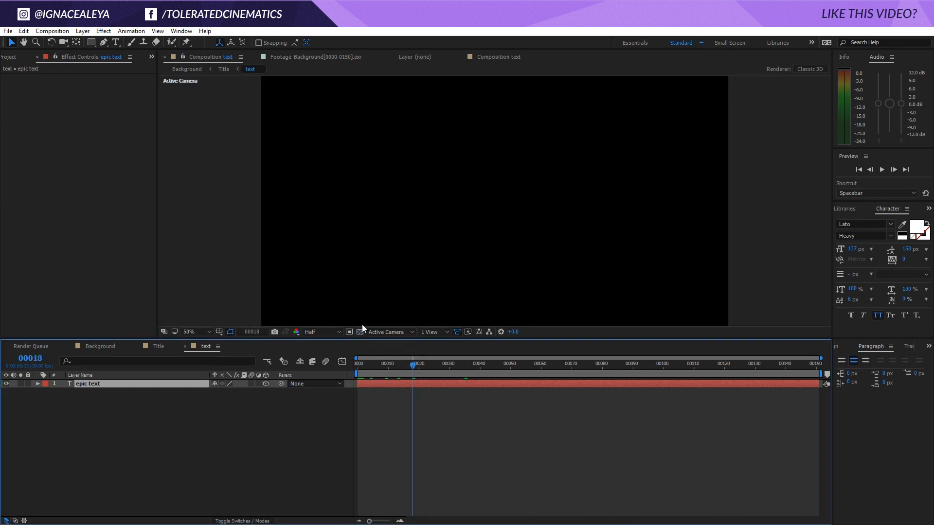
{"action": "left_click", "coordinate": [360, 332]}
{"action": "key", "text": "comma"}
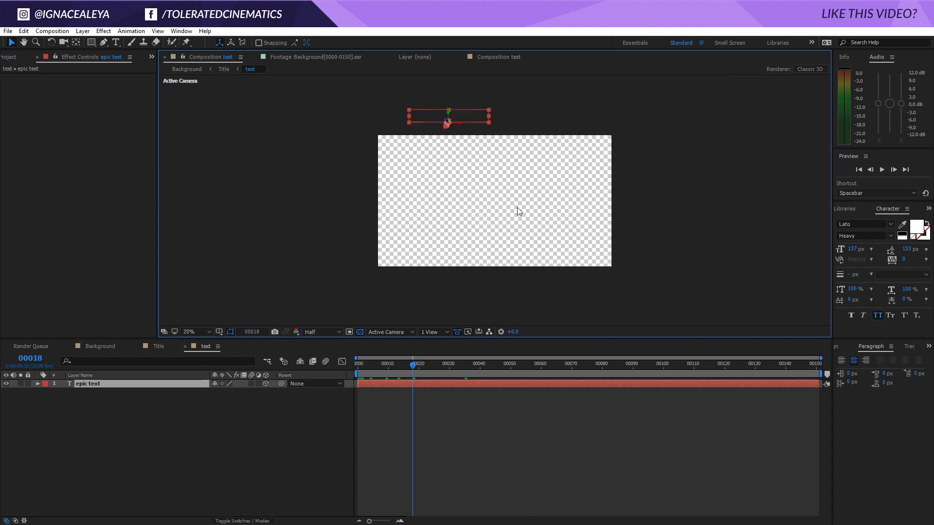
- Make the epic text layer 2D, remove its Position keyframes and reset its Position to the composition centre
{"action": "left_click", "coordinate": [264, 383]}
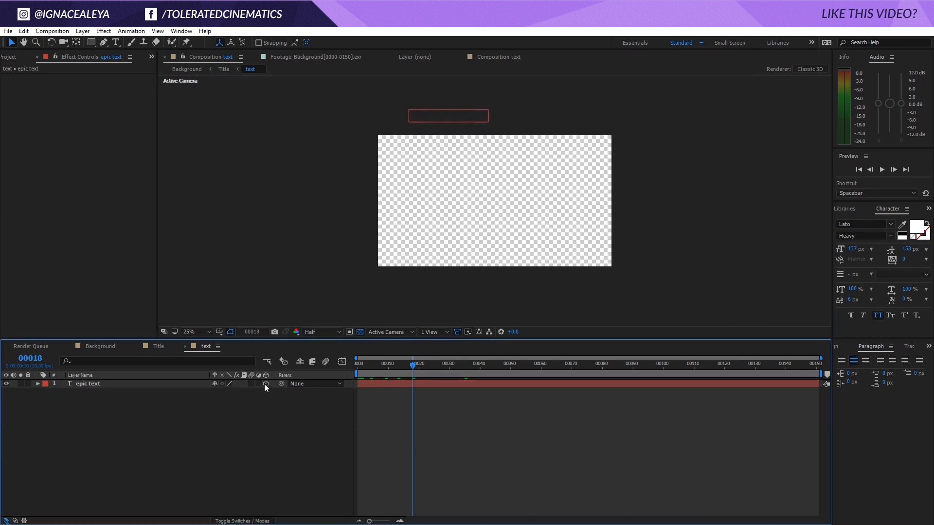
{"action": "left_click", "coordinate": [147, 384]}
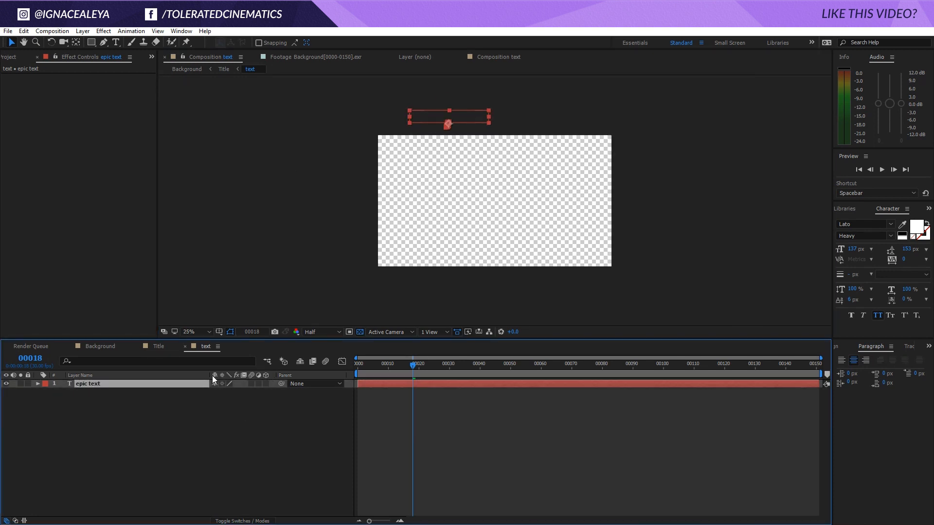
{"action": "key", "text": "p"}
{"action": "left_click", "coordinate": [139, 391]}
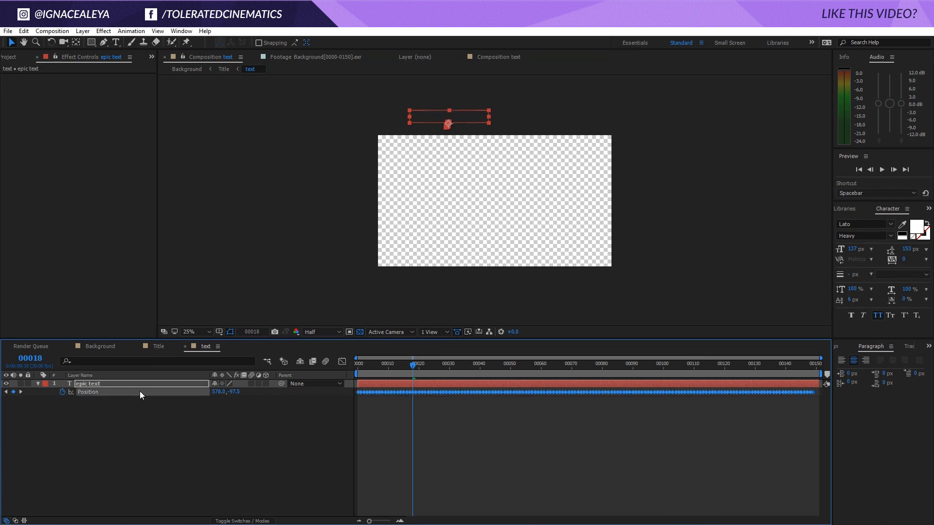
{"action": "right_click", "coordinate": [128, 393]}
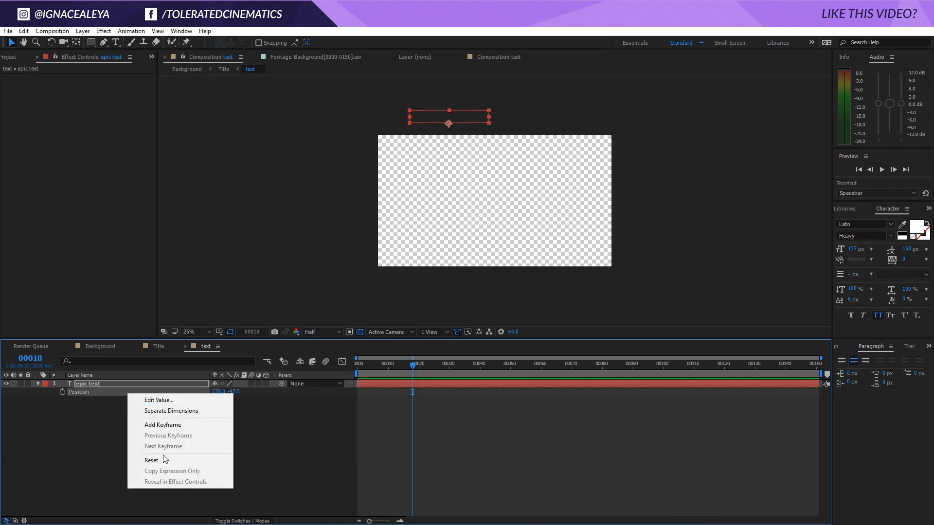
{"action": "left_click", "coordinate": [160, 459]}
{"action": "scroll", "coordinate": [483, 200], "scroll_direction": "up", "scroll_amount": 2}
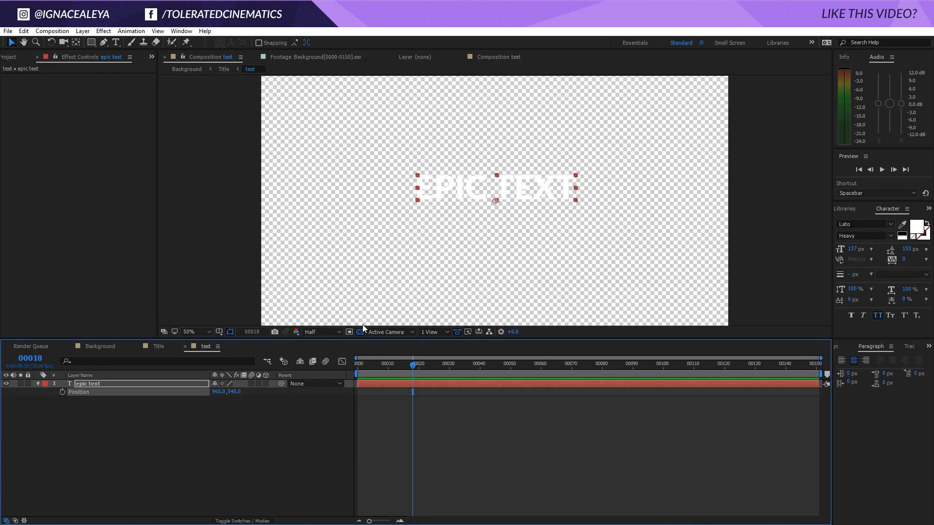
{"action": "left_click", "coordinate": [358, 333]}
- Make the Title layer in the Background composition a 3D layer
{"action": "left_click", "coordinate": [158, 346]}
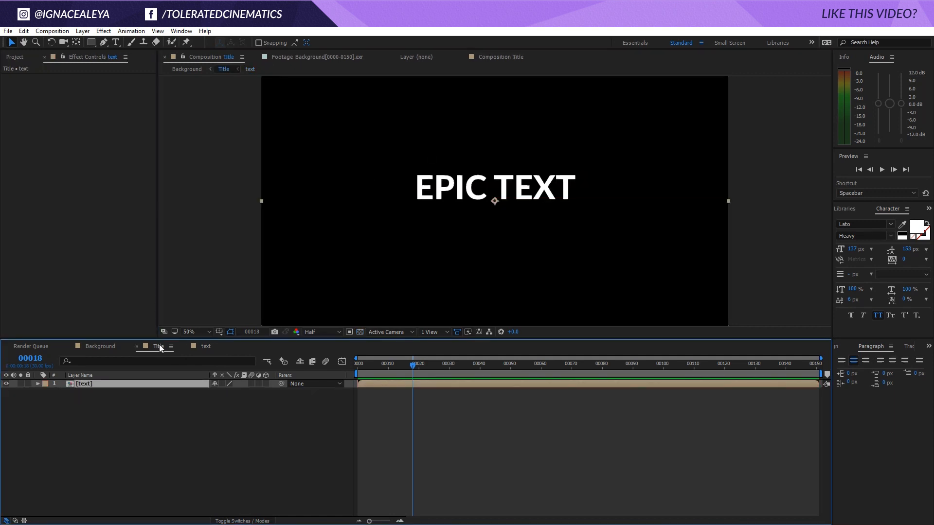
{"action": "left_click", "coordinate": [100, 346]}
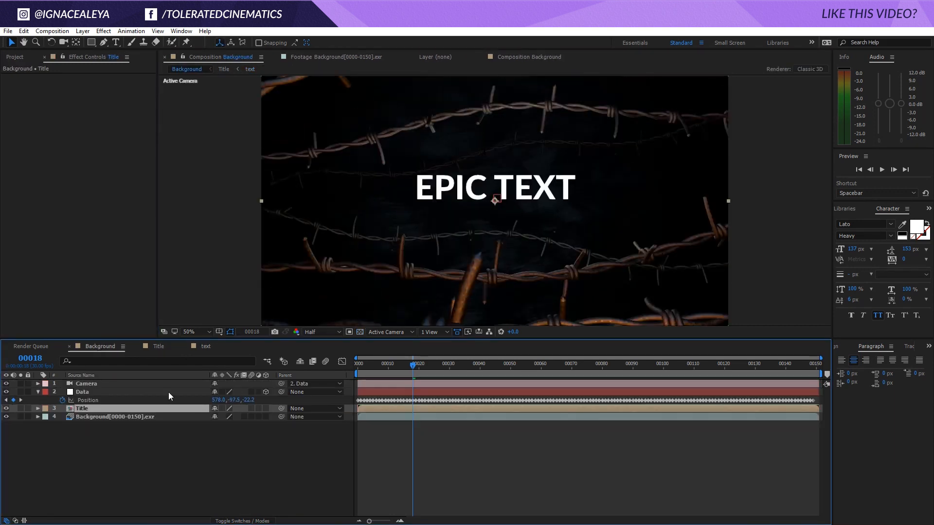
{"action": "left_click", "coordinate": [265, 408]}
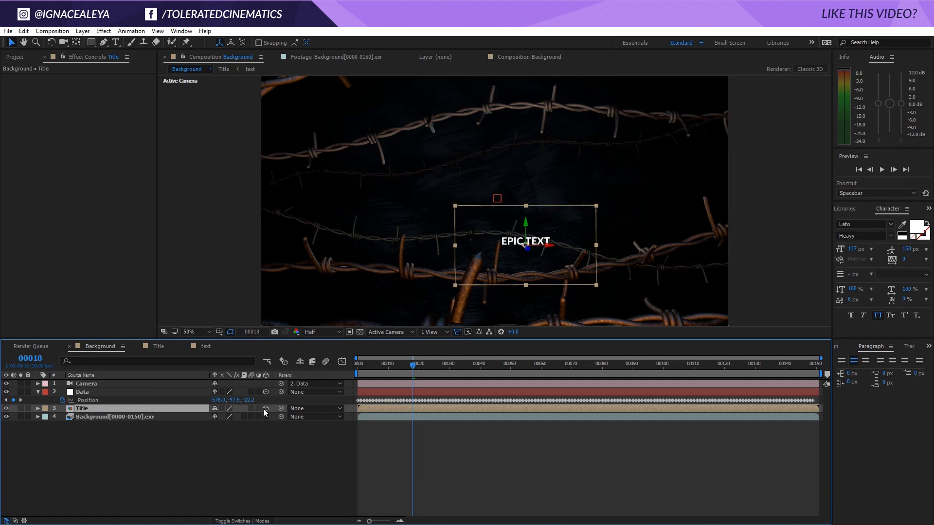
- Copy the Data null's Position keyframes onto the Title layer starting at frame 0 and check the motion up to frame 88
{"action": "key", "text": "p"}
{"action": "left_click", "coordinate": [122, 400]}
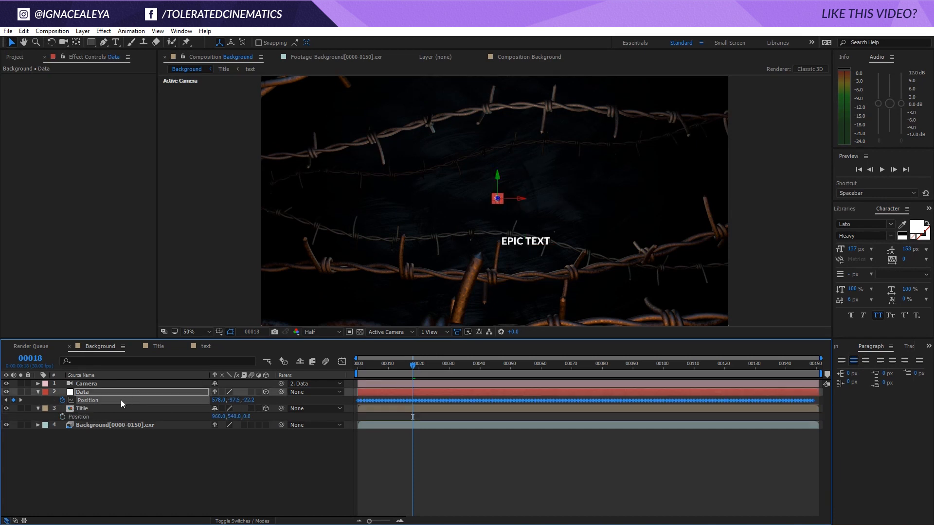
{"action": "left_click", "coordinate": [86, 416]}
{"action": "key", "text": "ctrl+v"}
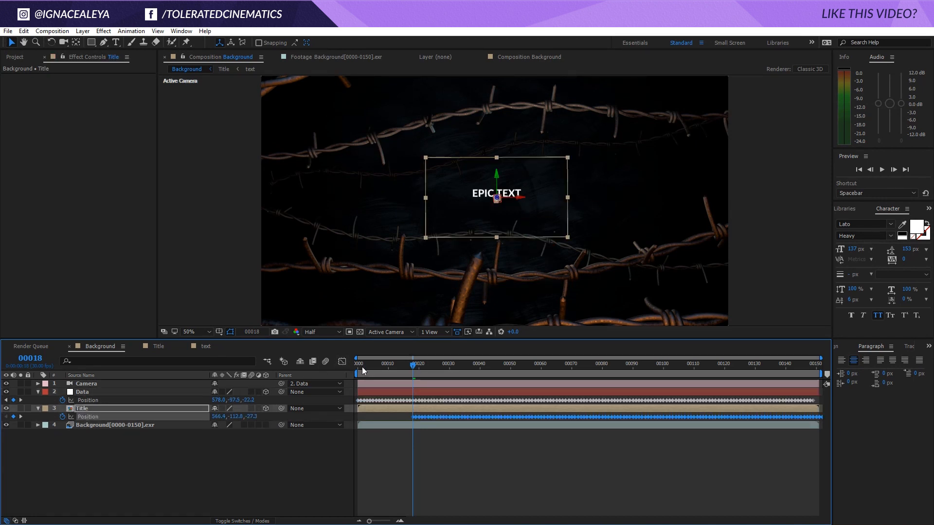
{"action": "key", "text": "ctrl+z"}
{"action": "left_click_drag", "start_coordinate": [361, 367], "coordinate": [276, 372]}
{"action": "key", "text": "ctrl+v"}
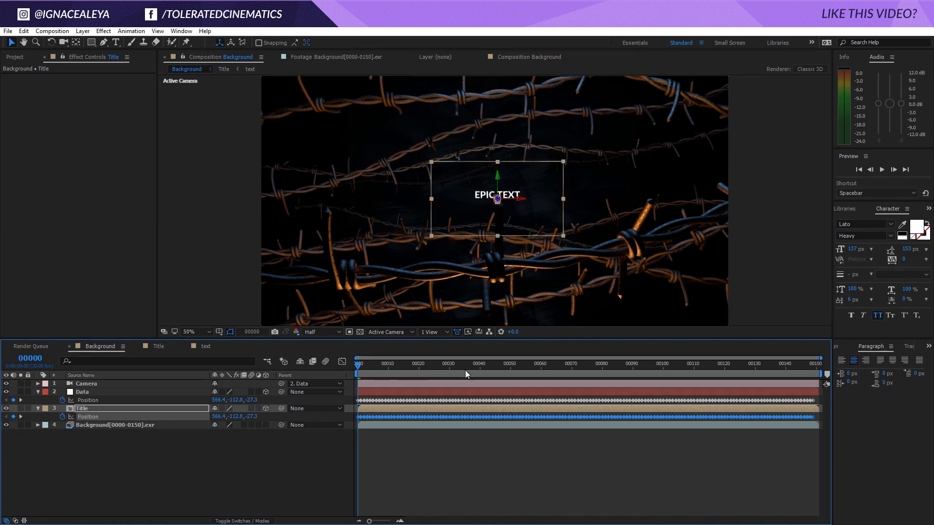
{"action": "left_click_drag", "start_coordinate": [465, 371], "coordinate": [627, 389]}
{"action": "left_click", "coordinate": [556, 444]}
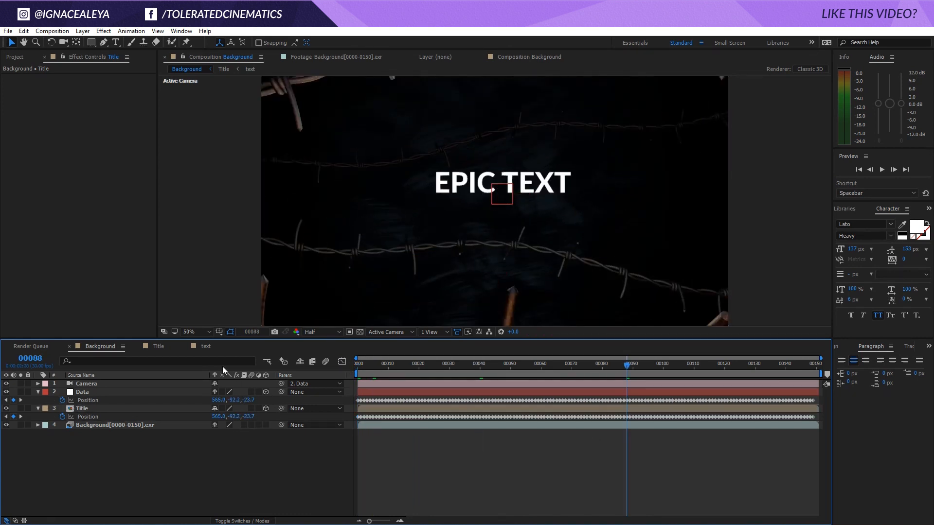
- Apply a Fill effect to the text layer in the Title composition with the dark brown color 2E2521
{"action": "left_click", "coordinate": [159, 346]}
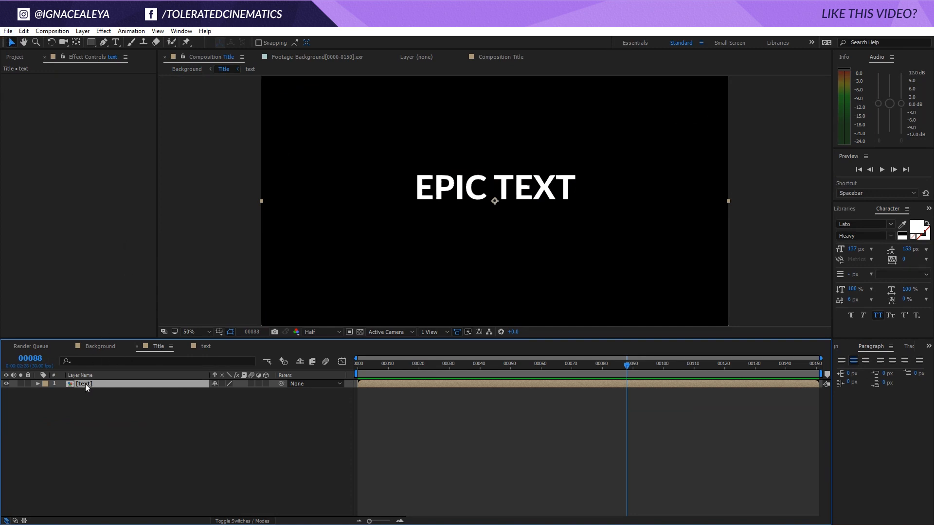
{"action": "left_click", "coordinate": [104, 31]}
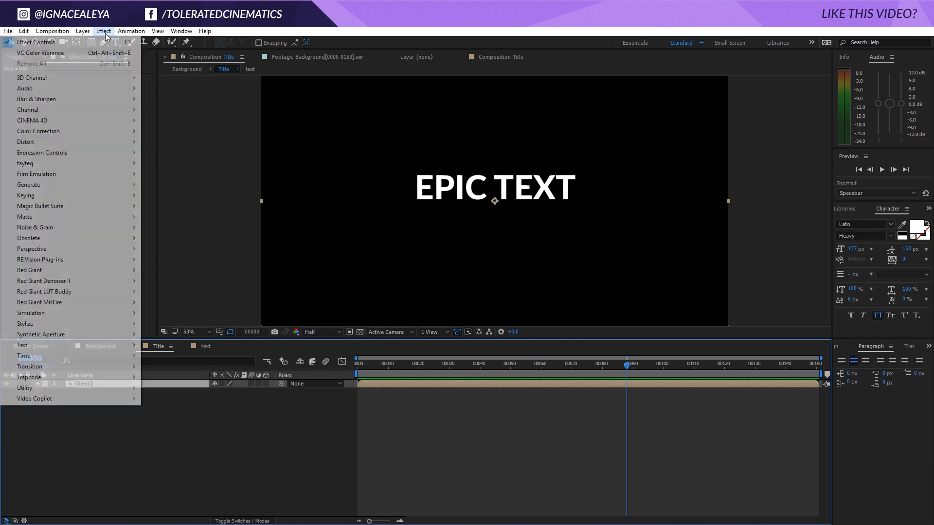
{"action": "mouse_move", "coordinate": [73, 185]}
{"action": "left_click", "coordinate": [159, 345]}
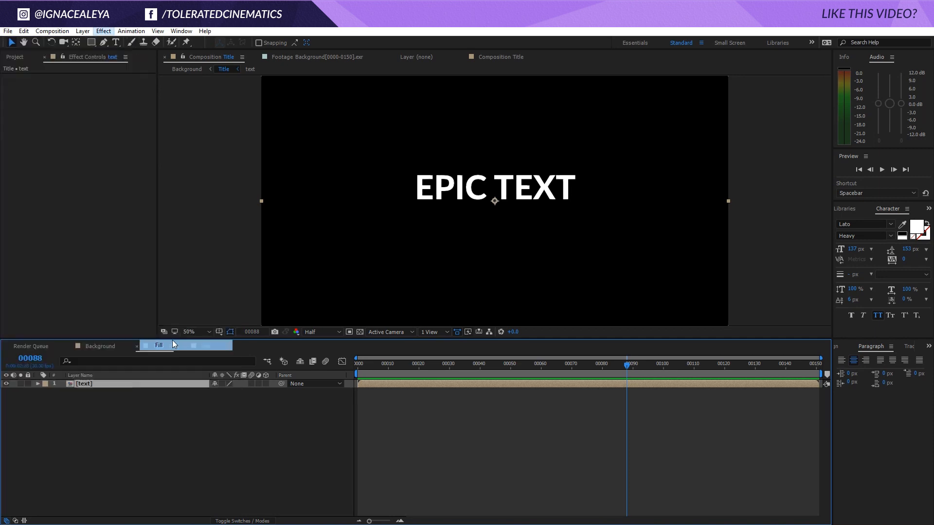
{"action": "left_click", "coordinate": [92, 102]}
{"action": "left_click_drag", "start_coordinate": [273, 446], "coordinate": [286, 461]}
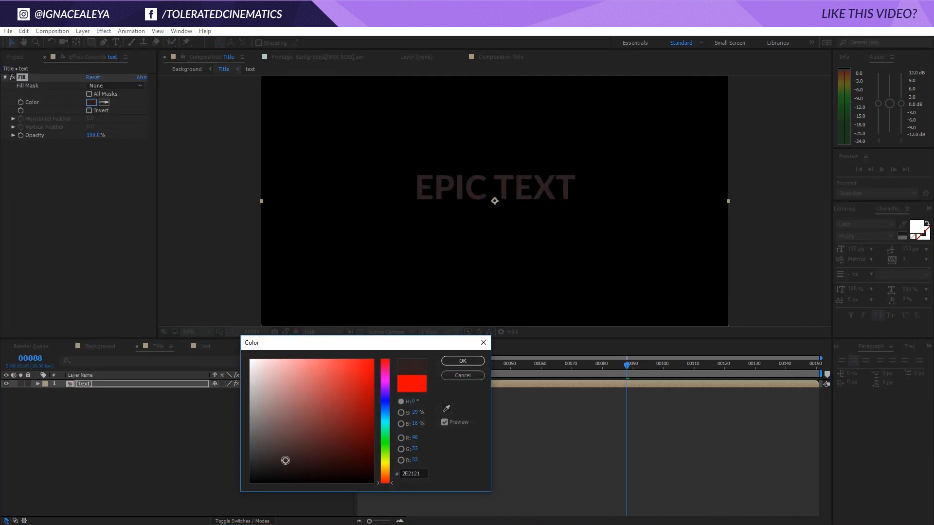
{"action": "left_click_drag", "start_coordinate": [383, 452], "coordinate": [387, 477]}
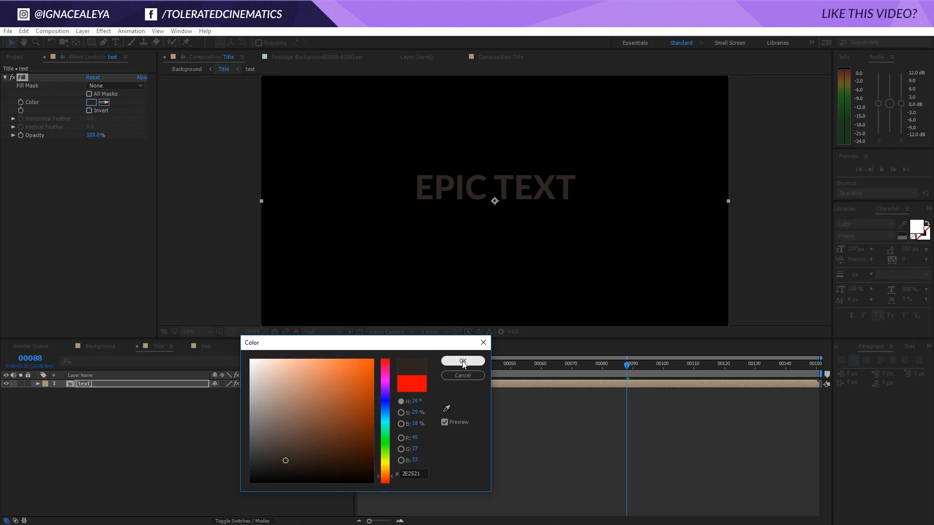
{"action": "left_click", "coordinate": [462, 362]}
- Import the grunge crack wall JPEG from Stock Textures and place it above the text layer in the Title composition
{"action": "left_click", "coordinate": [15, 57]}
{"action": "right_click", "coordinate": [65, 214]}
{"action": "mouse_move", "coordinate": [126, 264]}
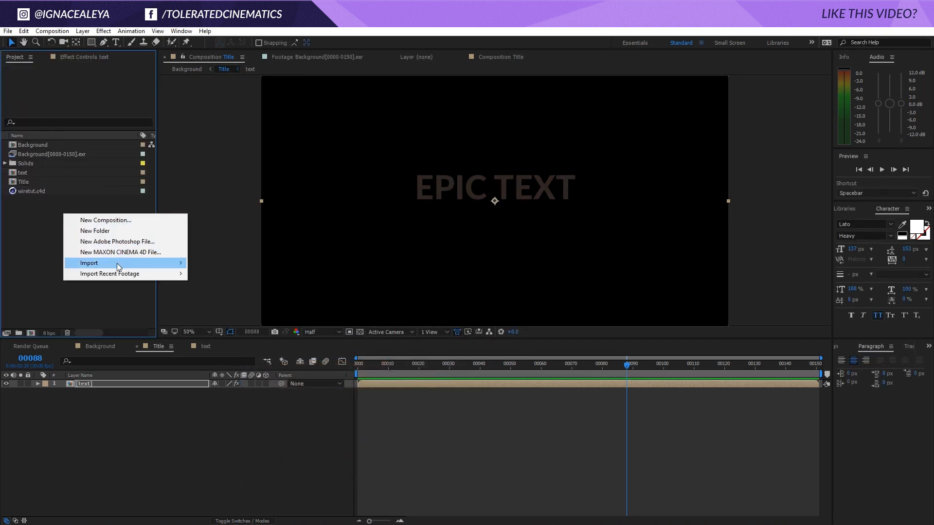
{"action": "left_click", "coordinate": [214, 263]}
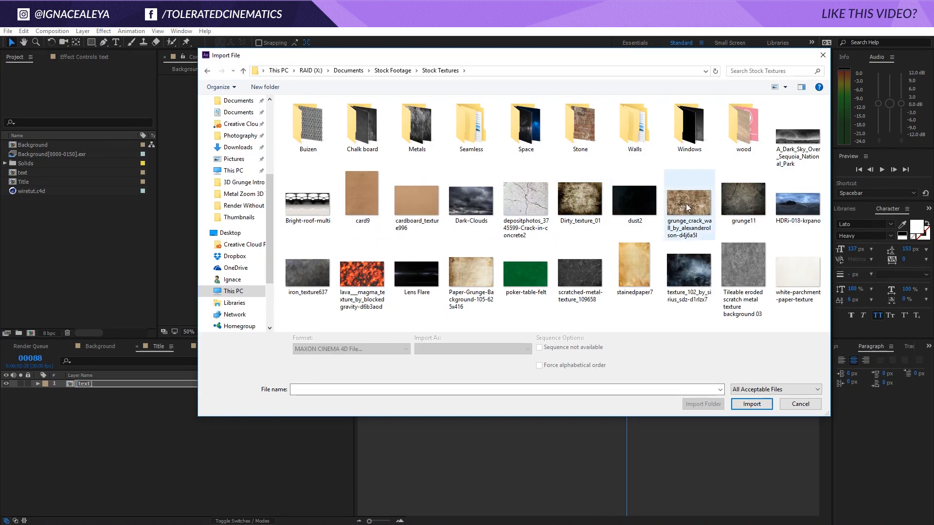
{"action": "left_click", "coordinate": [694, 210]}
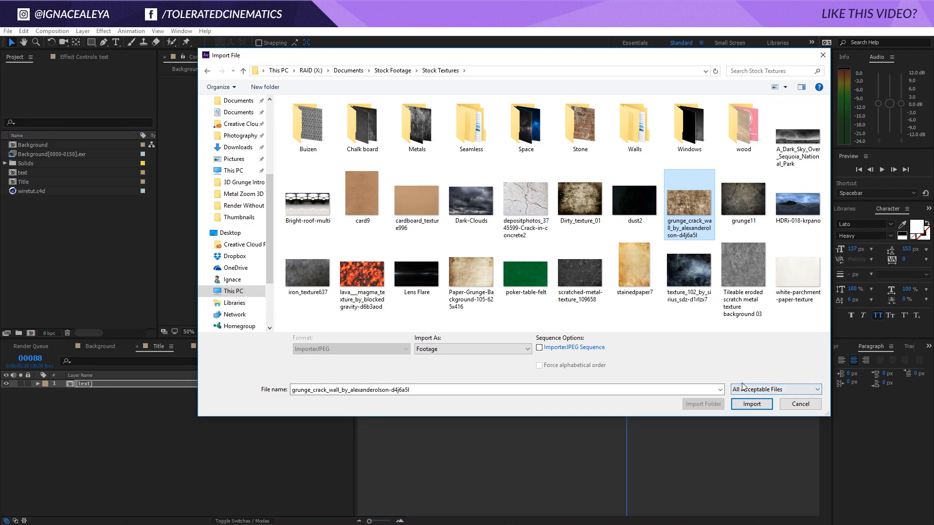
{"action": "left_click", "coordinate": [750, 404]}
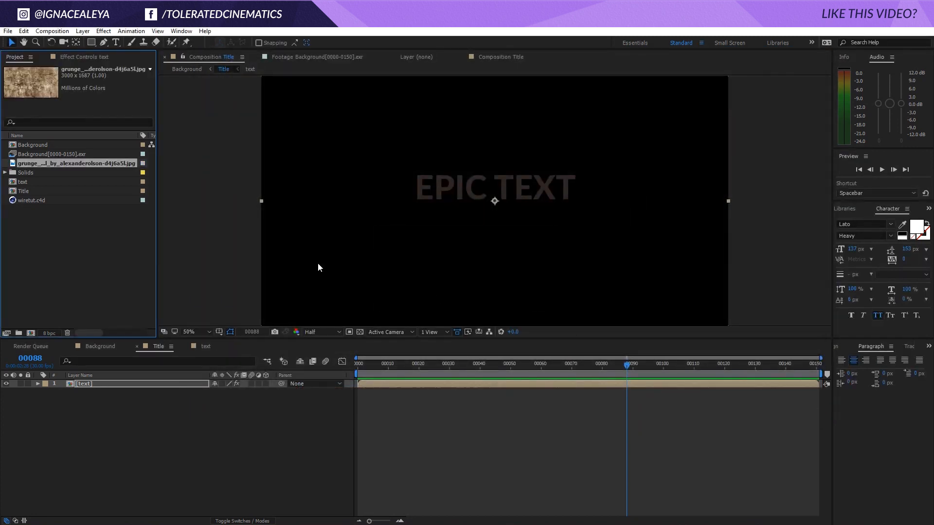
{"action": "left_click_drag", "start_coordinate": [98, 165], "coordinate": [142, 381]}
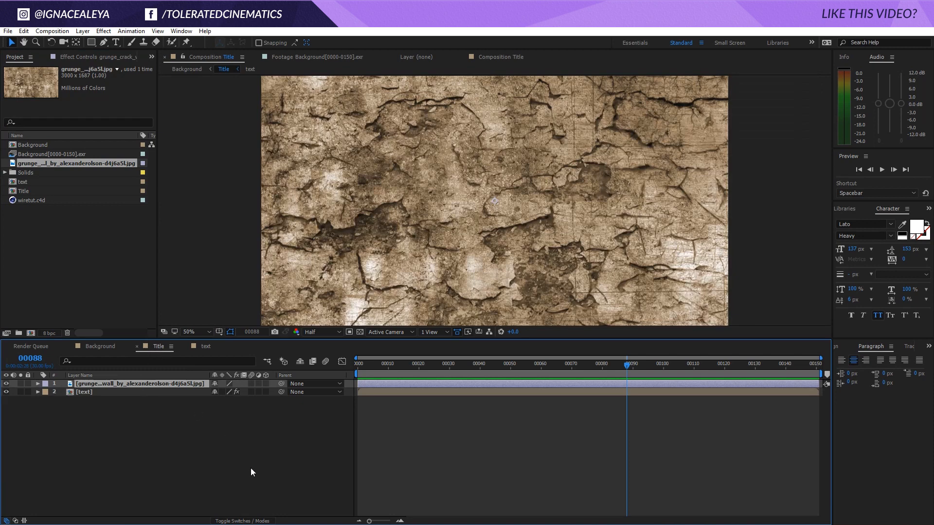
- Duplicate the text layer, place the grunge texture between both copies and give the texture an Alpha Matte from the upper text
{"action": "left_click", "coordinate": [93, 393]}
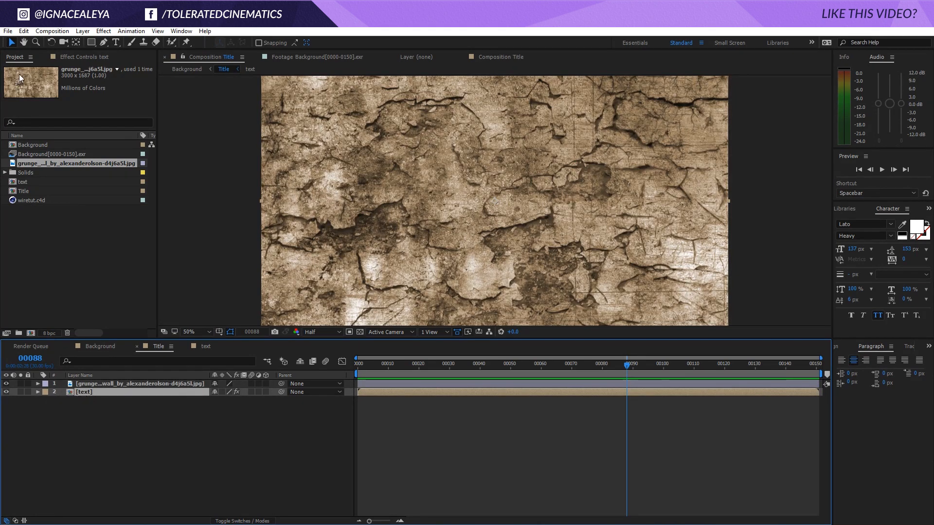
{"action": "key", "text": "ctrl+d"}
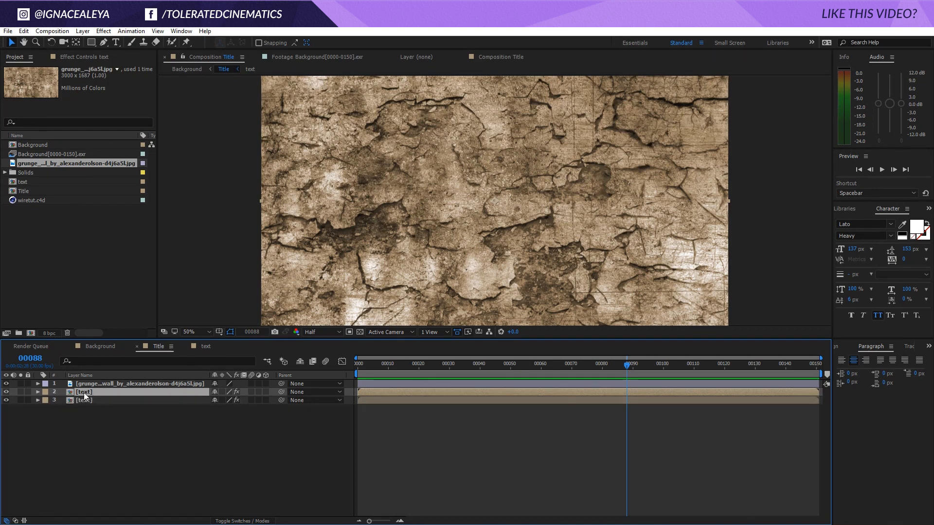
{"action": "left_click_drag", "start_coordinate": [95, 382], "coordinate": [86, 395]}
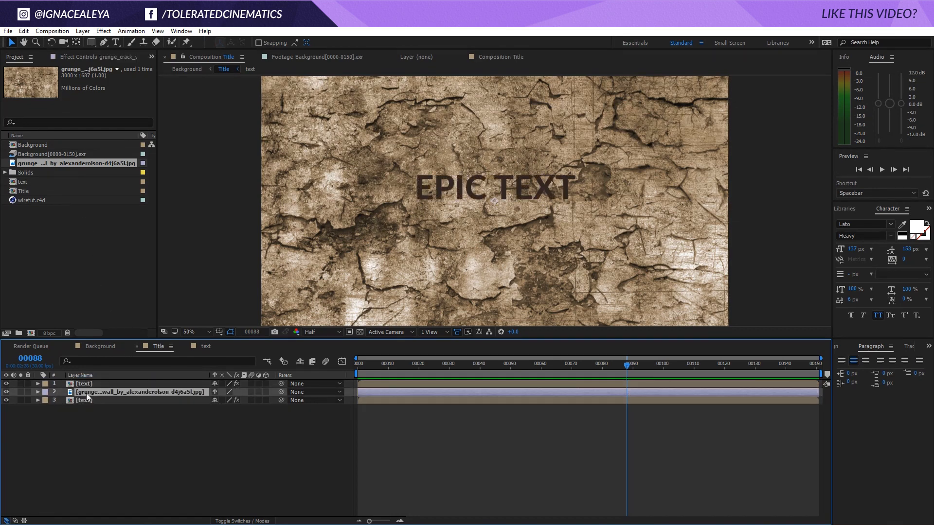
{"action": "left_click", "coordinate": [246, 521]}
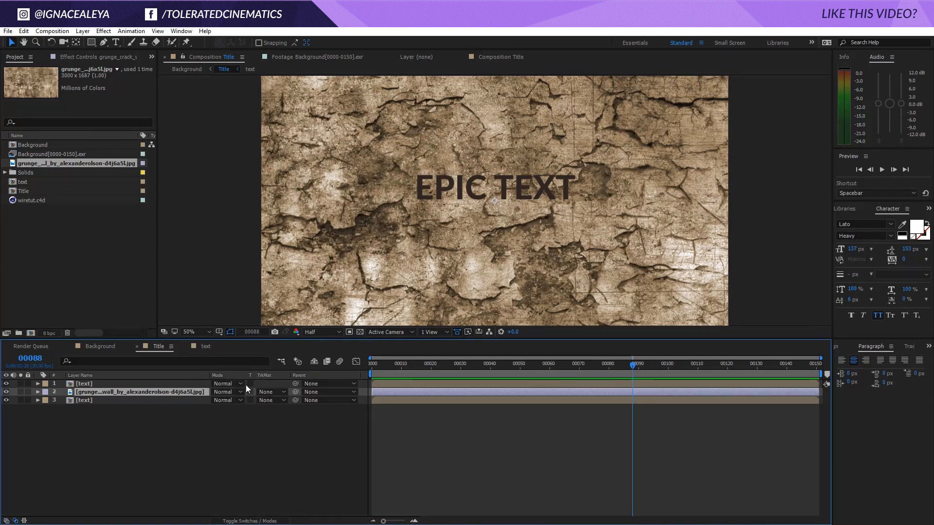
{"action": "left_click", "coordinate": [267, 392]}
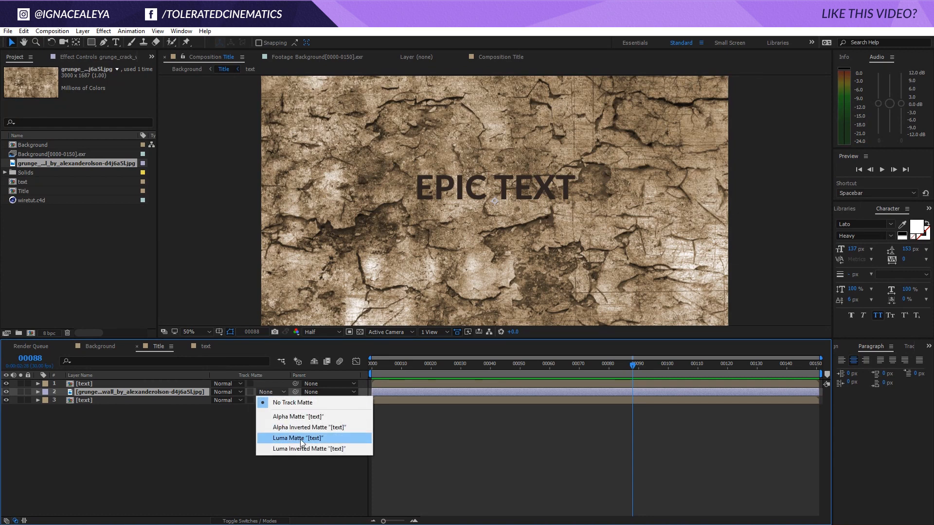
{"action": "left_click", "coordinate": [297, 417]}
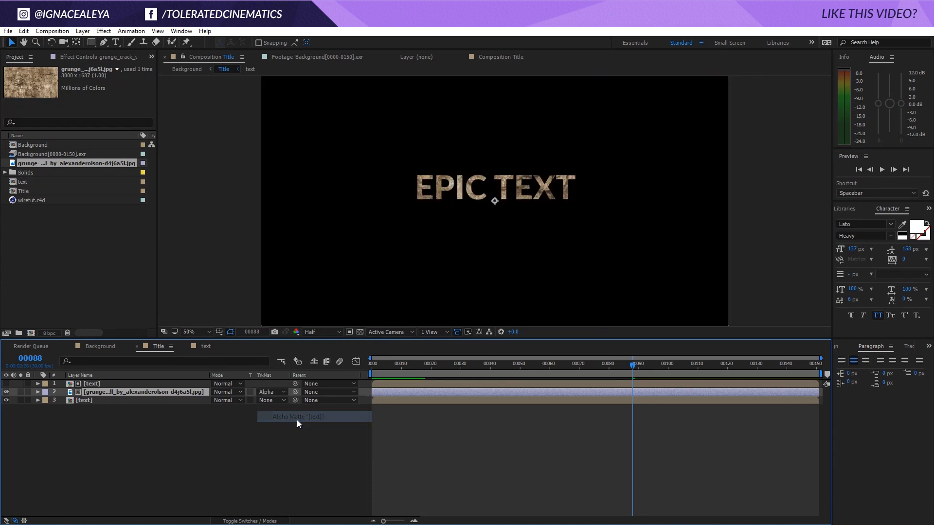
- Set the grunge texture layer's Scale to 30%
{"action": "left_click", "coordinate": [115, 385]}
{"action": "left_click", "coordinate": [91, 393]}
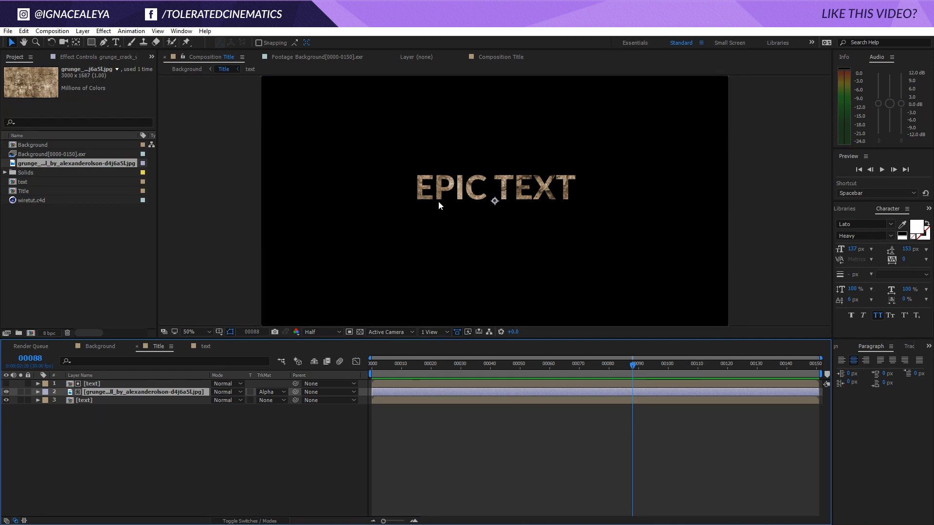
{"action": "key", "text": "s"}
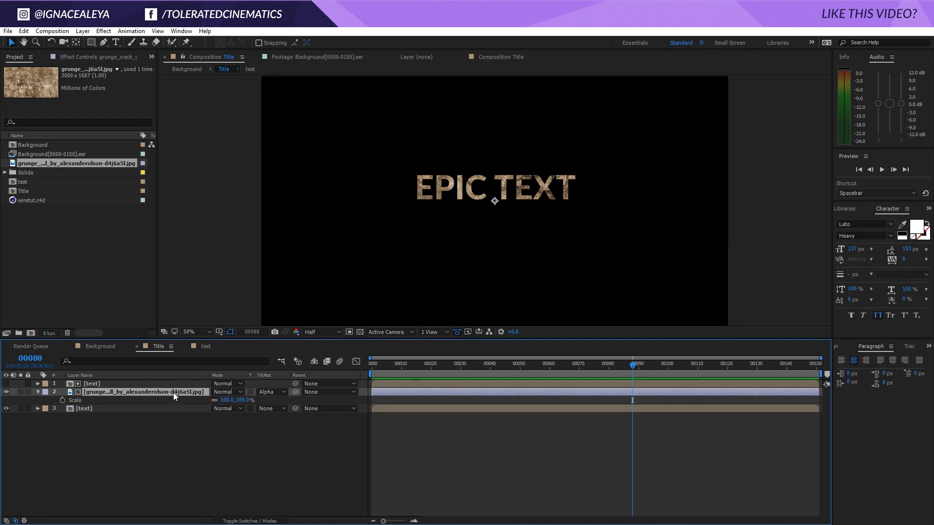
{"action": "left_click_drag", "start_coordinate": [223, 399], "coordinate": [189, 400]}
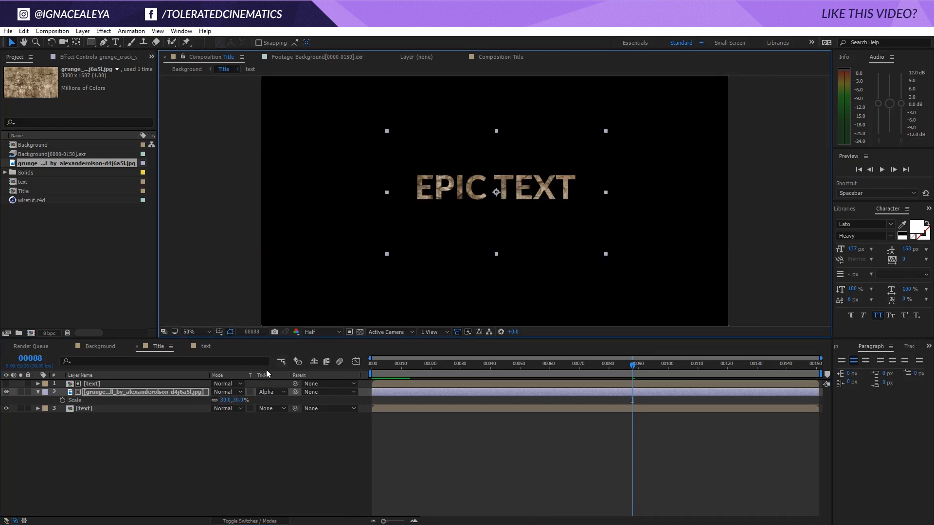
- Try the blending modes from Darken through Color Dodge on the grunge texture layer in the Title composition
{"action": "left_click", "coordinate": [229, 392]}
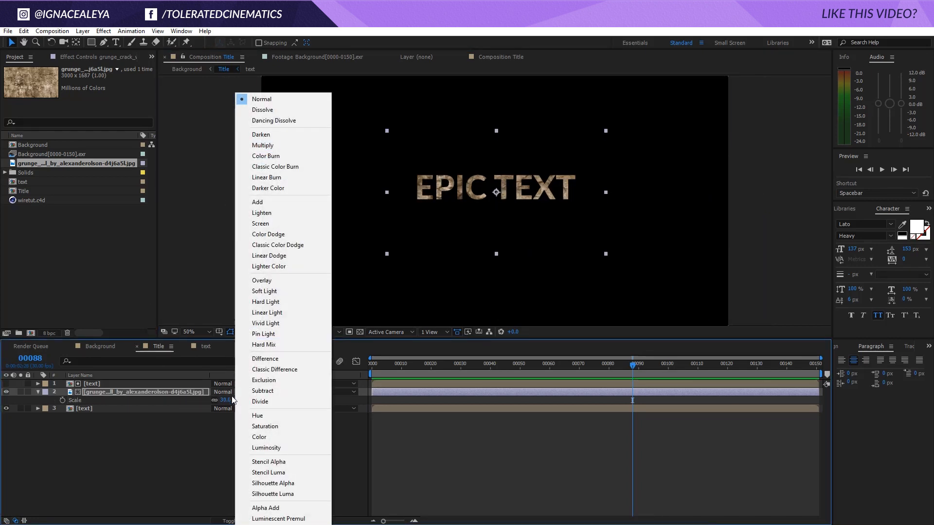
{"action": "left_click", "coordinate": [305, 136]}
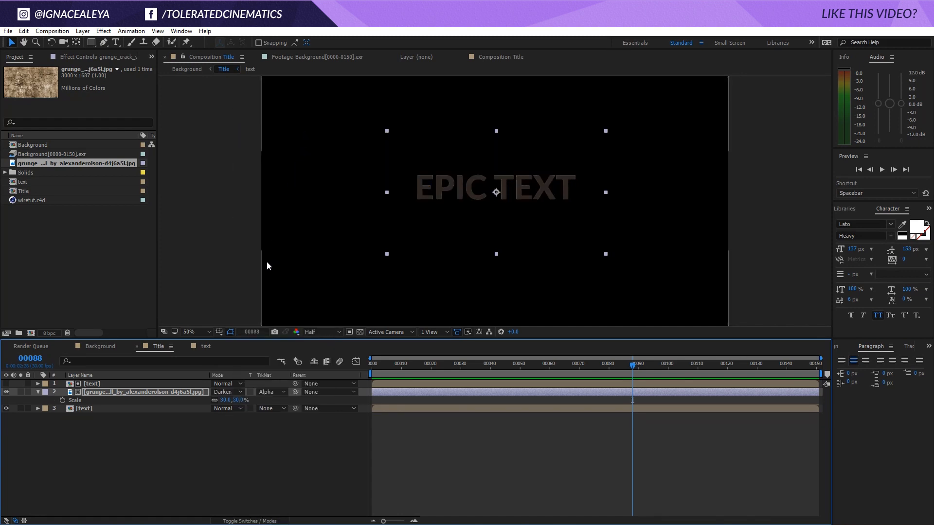
{"action": "key", "text": "shift+equal"}
{"action": "key", "text": "shift+equal"}
{"action": "key", "text": "shift+equal"}
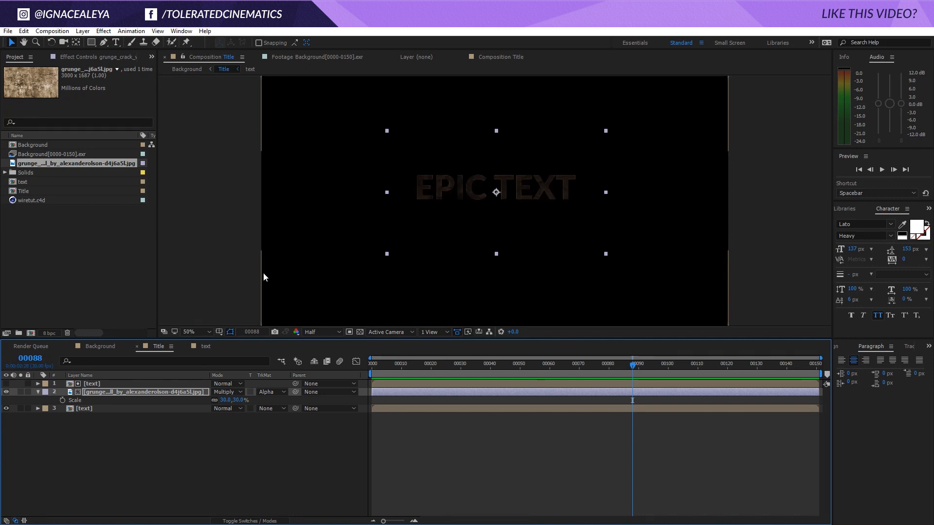
{"action": "key", "text": "shift+equal"}
{"action": "key", "text": "shift+equal"}
{"action": "key", "text": "shift+equal"}
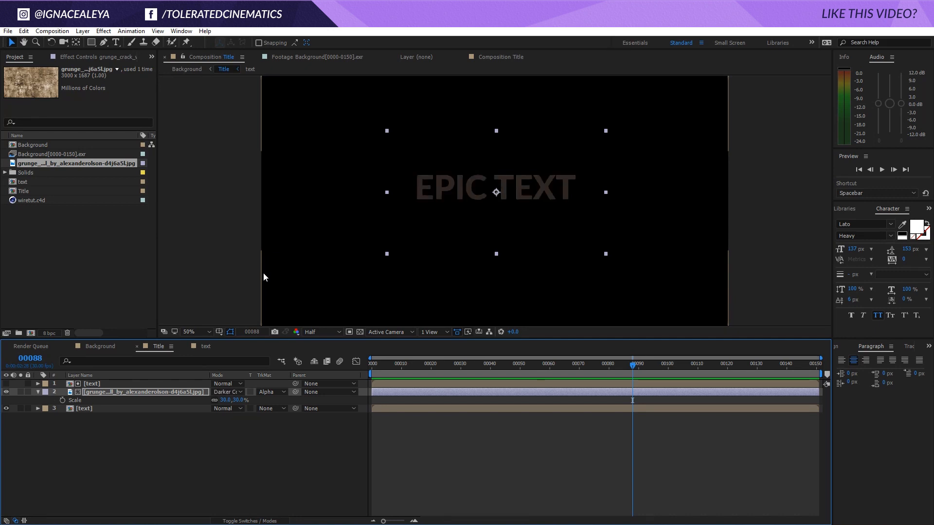
{"action": "key", "text": "shift+equal"}
{"action": "key", "text": "shift+equal"}
{"action": "key", "text": "shift+equal"}
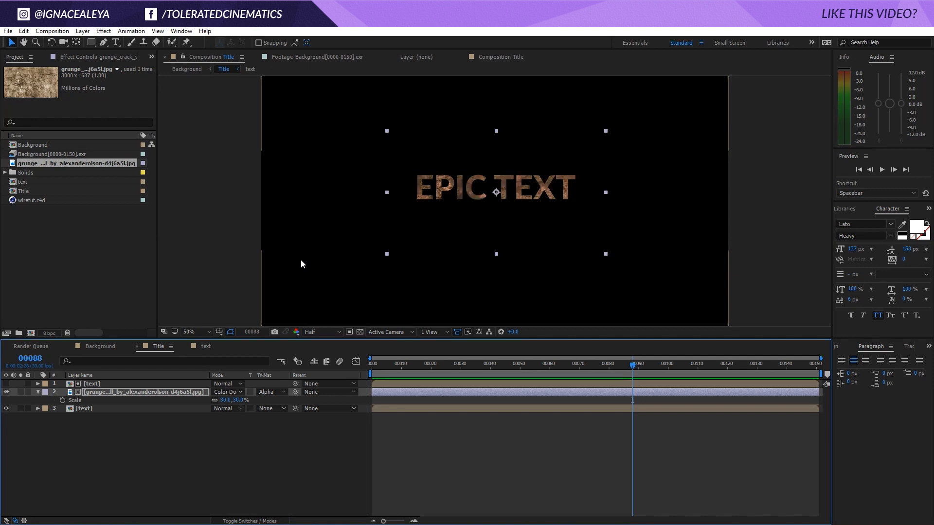
- Set the grunge texture layer's blending mode to Classic Color Dodge
{"action": "left_click", "coordinate": [226, 393]}
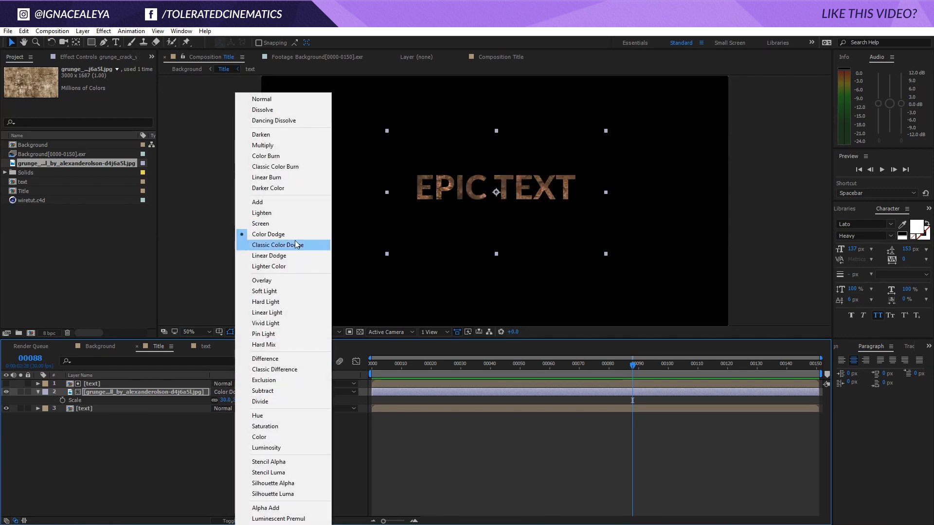
{"action": "left_click", "coordinate": [275, 244]}
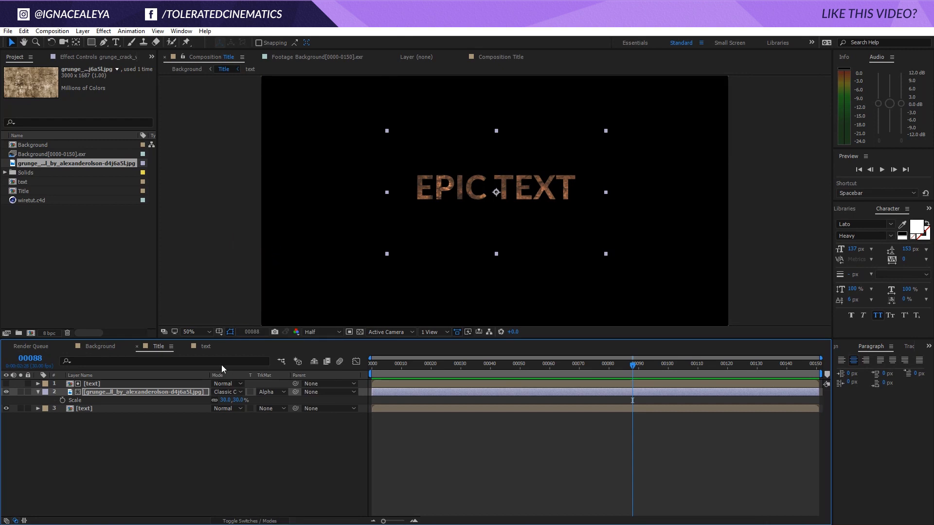
{"action": "left_click", "coordinate": [203, 436]}
- Duplicate the upper text layer and import depositphotos_3745599-Crack-in-concrete2.jpg into the composition directly beneath the new copy
{"action": "left_click", "coordinate": [91, 384]}
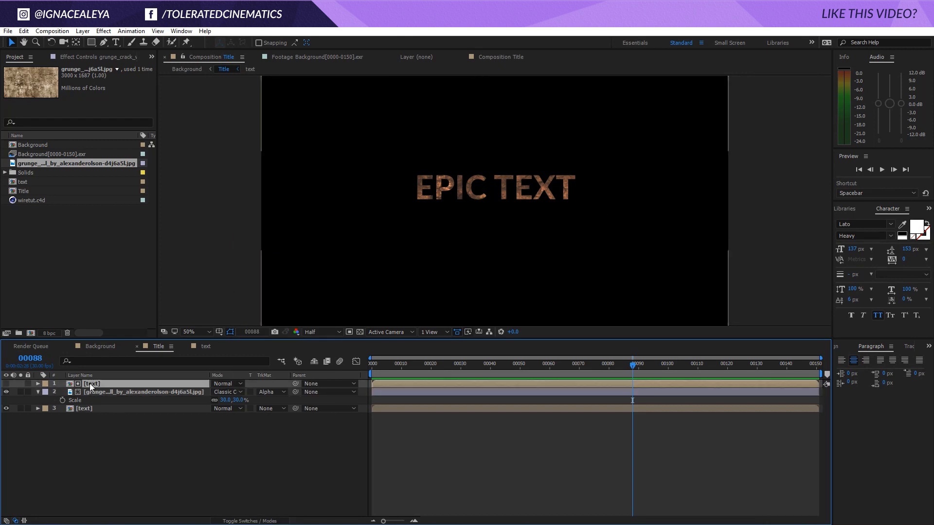
{"action": "key", "text": "ctrl+d"}
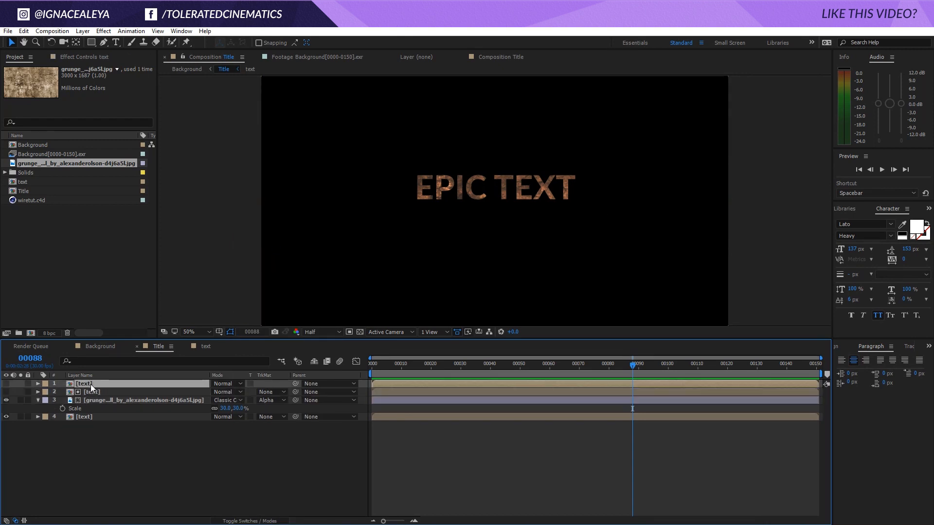
{"action": "right_click", "coordinate": [60, 215]}
{"action": "mouse_move", "coordinate": [90, 263]}
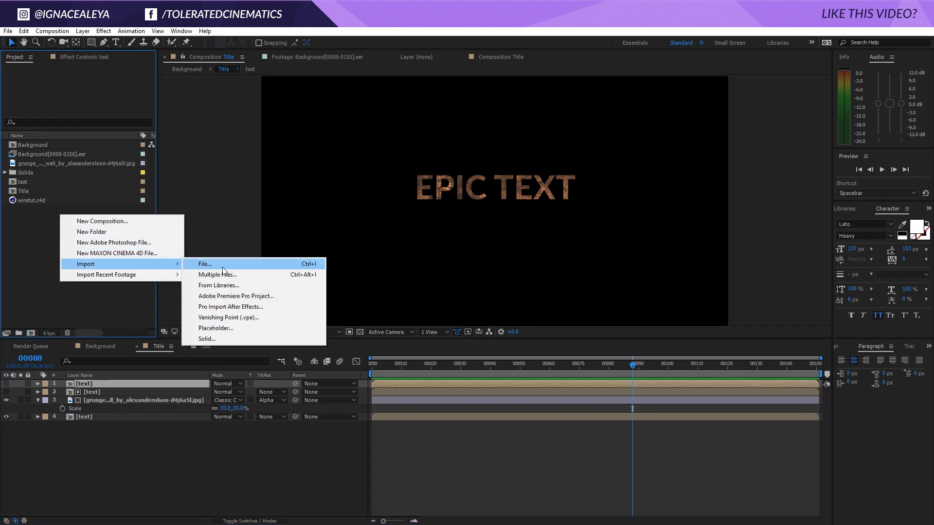
{"action": "left_click", "coordinate": [223, 267]}
{"action": "double_click", "coordinate": [506, 209]}
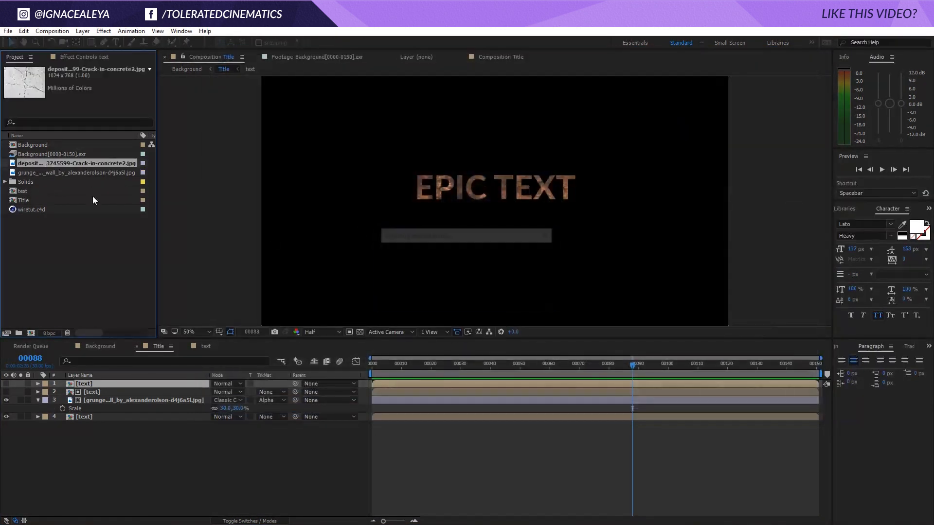
{"action": "left_click_drag", "start_coordinate": [100, 163], "coordinate": [116, 388]}
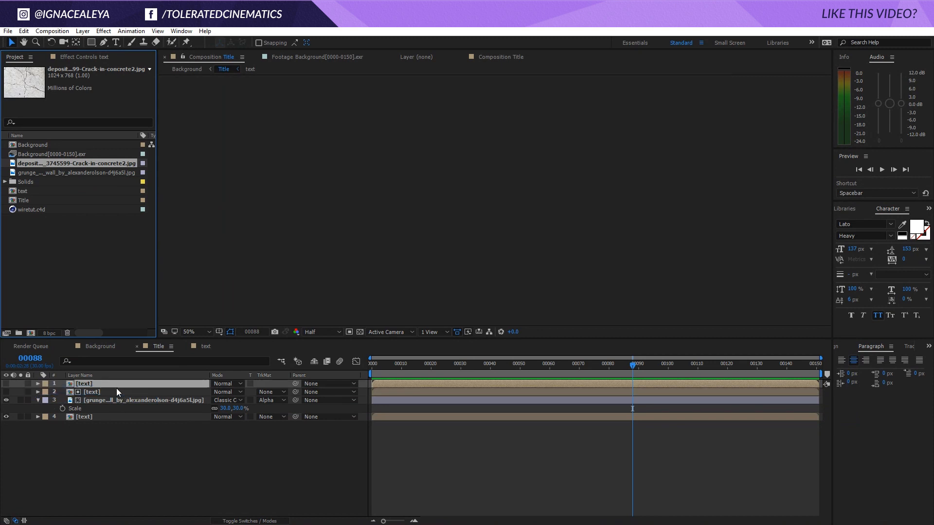
- Give the concrete crack texture layer an Alpha Matte from the text layer above it
{"action": "left_click", "coordinate": [271, 391]}
{"action": "left_click", "coordinate": [295, 438]}
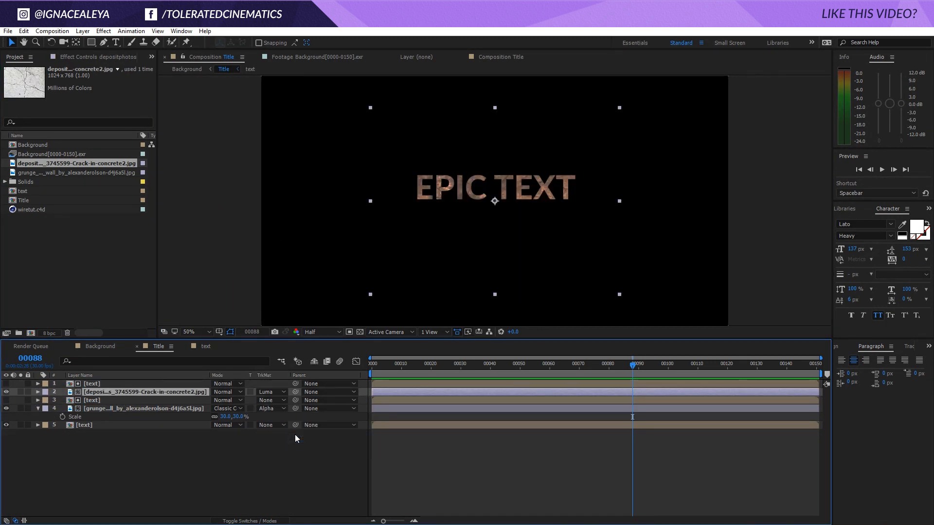
{"action": "left_click", "coordinate": [278, 391]}
{"action": "left_click", "coordinate": [296, 416]}
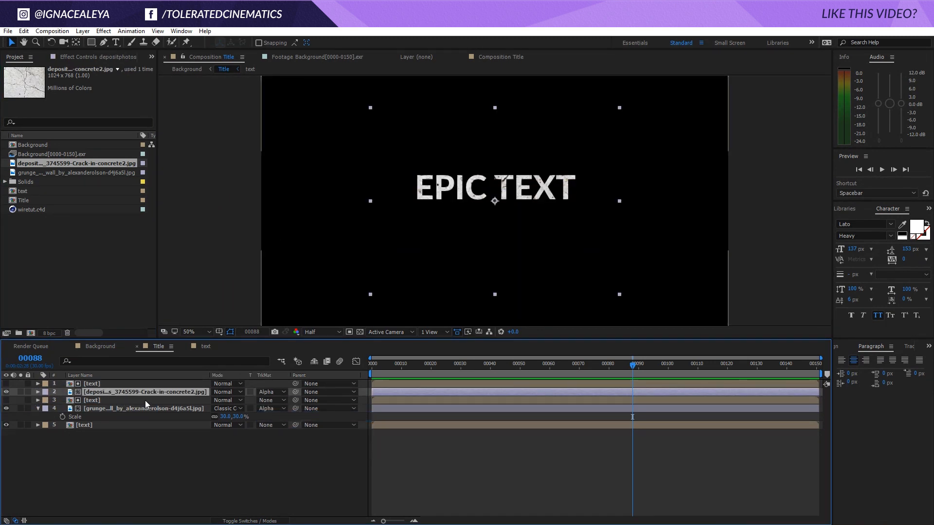
- Try the Multiply and Screen blending modes on the concrete crack texture layer
{"action": "left_click", "coordinate": [224, 392]}
{"action": "left_click", "coordinate": [278, 144]}
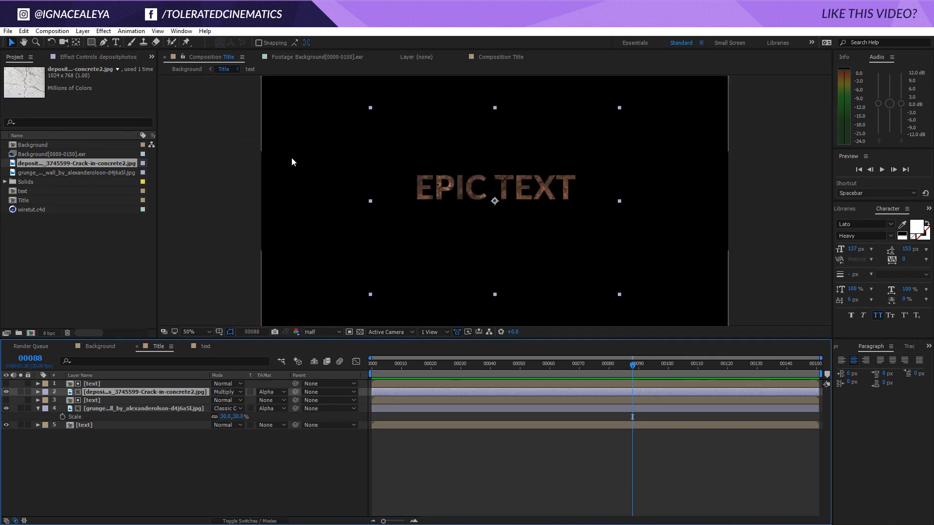
{"action": "left_click", "coordinate": [235, 392]}
{"action": "left_click", "coordinate": [264, 224]}
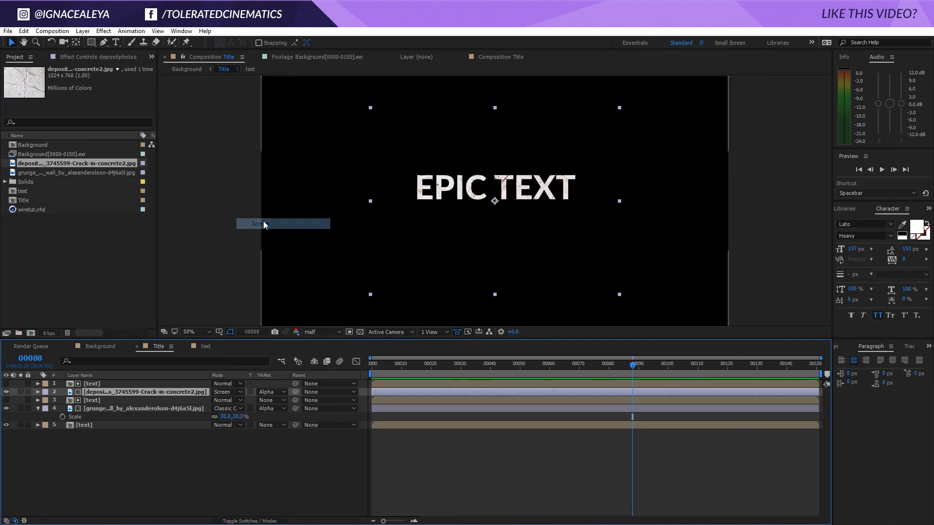
- Apply the Invert channel effect to the concrete crack texture and shift the texture down and left relative to the text
{"action": "left_click", "coordinate": [104, 31]}
{"action": "mouse_move", "coordinate": [64, 108]}
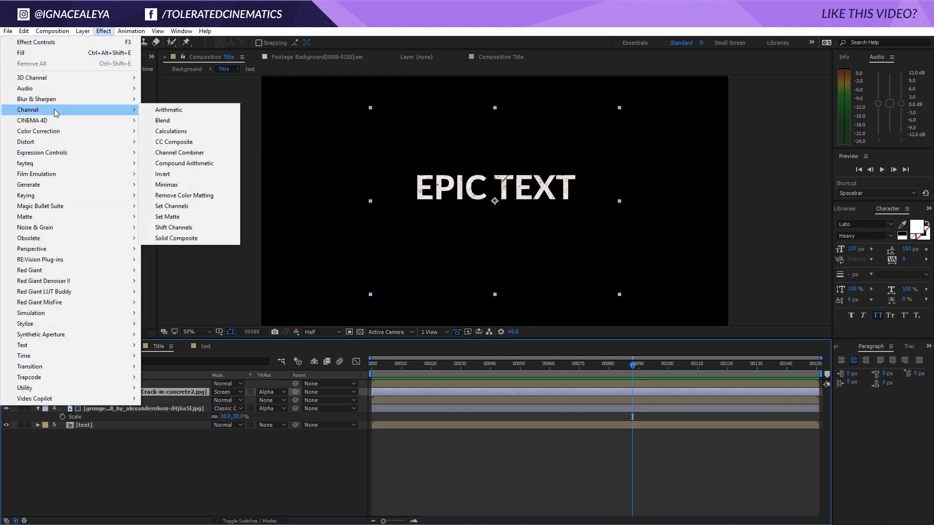
{"action": "left_click", "coordinate": [182, 174]}
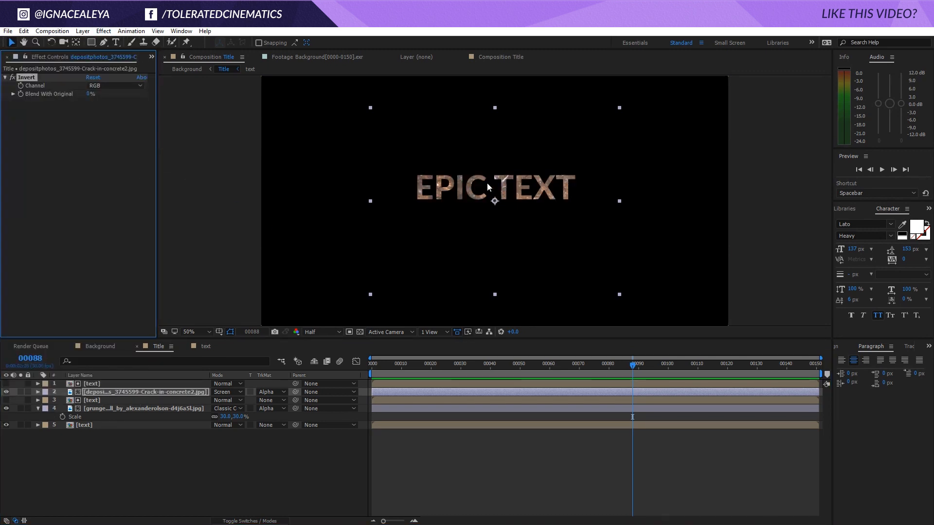
{"action": "left_click_drag", "start_coordinate": [490, 193], "coordinate": [462, 221]}
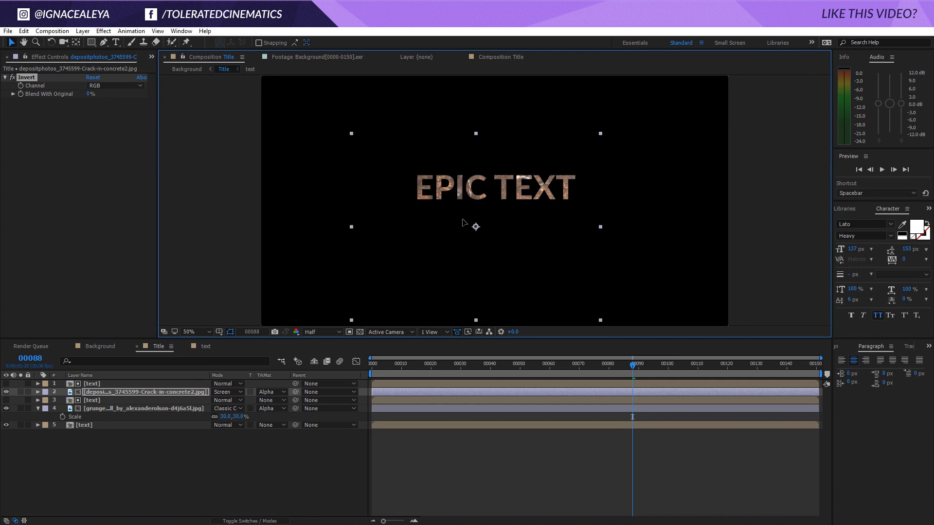
- Set the concrete crack texture's blending mode to Classic Color Dodge and nudge the texture slightly further down and left
{"action": "left_click", "coordinate": [233, 391]}
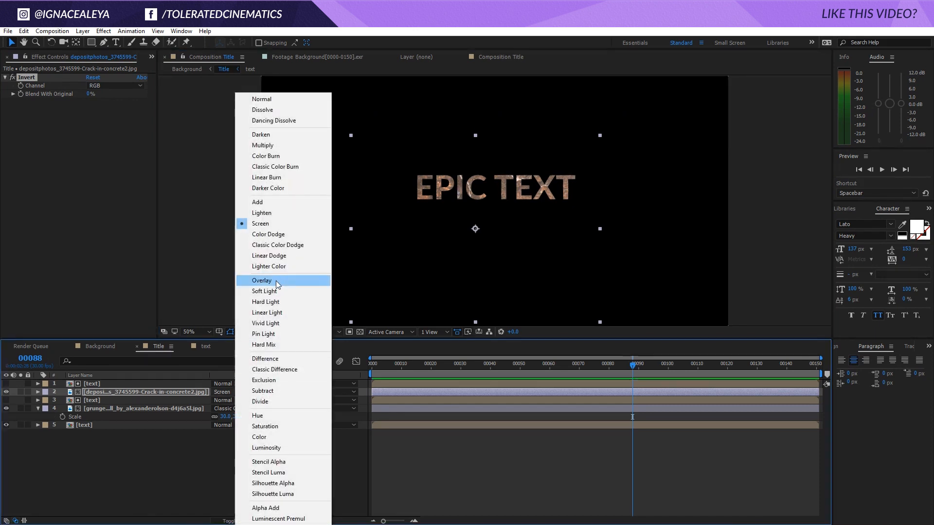
{"action": "left_click", "coordinate": [278, 280]}
{"action": "left_click", "coordinate": [234, 392]}
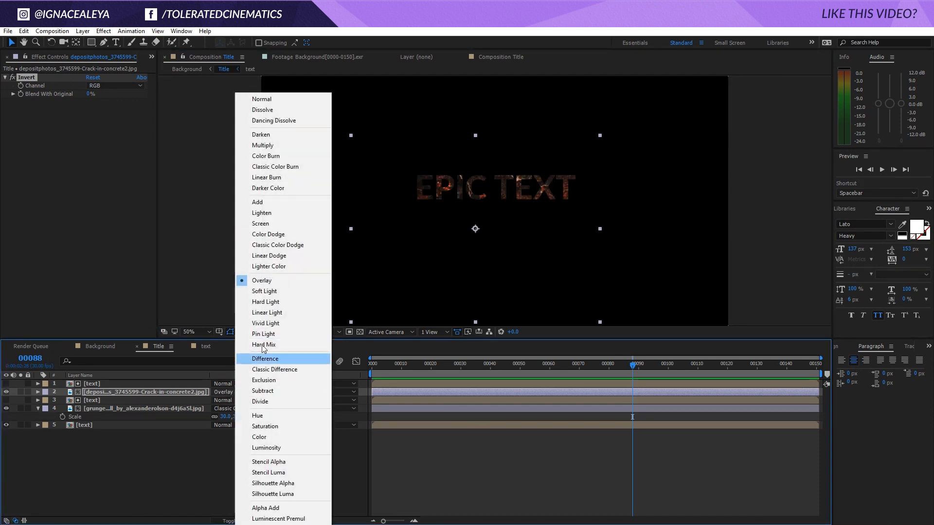
{"action": "left_click", "coordinate": [292, 246]}
{"action": "mouse_move", "coordinate": [479, 181]}
{"action": "left_mouse_down"}
{"action": "mouse_move", "coordinate": [466, 193]}
{"action": "mouse_move", "coordinate": [477, 194]}
{"action": "left_mouse_up"}
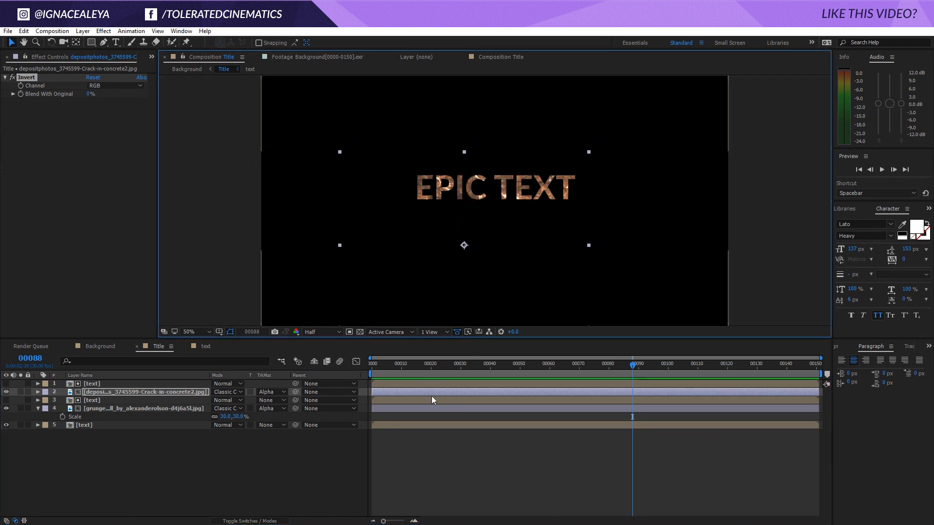
{"action": "left_click", "coordinate": [458, 467]}
- Review the textured title over the barbed wire at several frames in the Background composition
{"action": "left_click", "coordinate": [99, 346]}
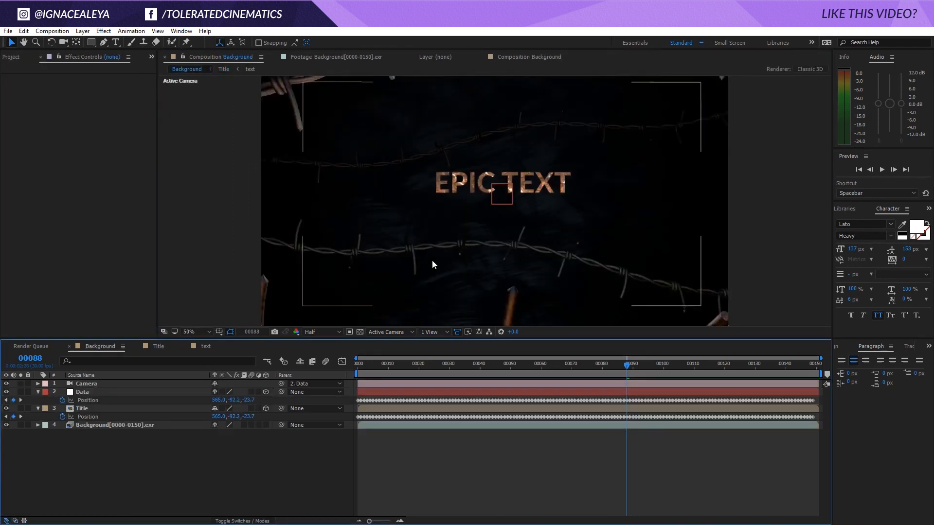
{"action": "left_click_drag", "start_coordinate": [427, 392], "coordinate": [391, 397]}
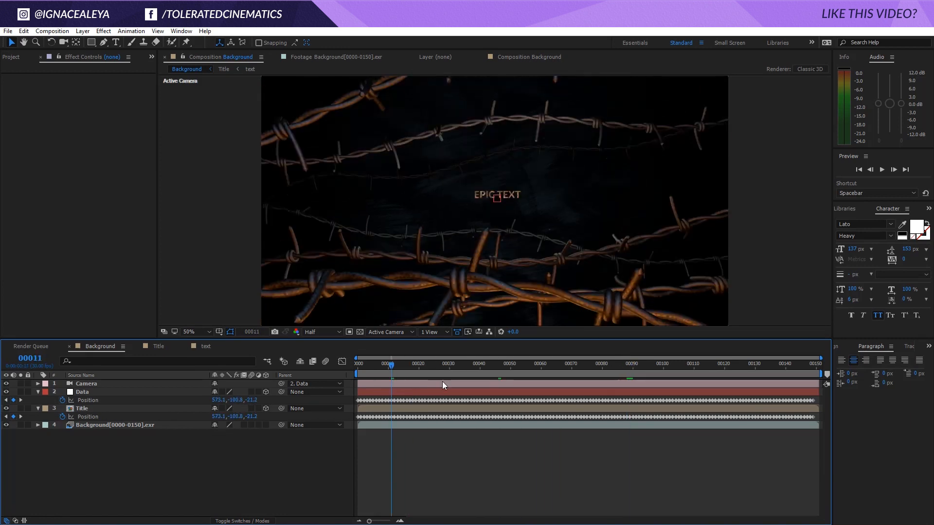
{"action": "left_click_drag", "start_coordinate": [460, 361], "coordinate": [648, 363]}
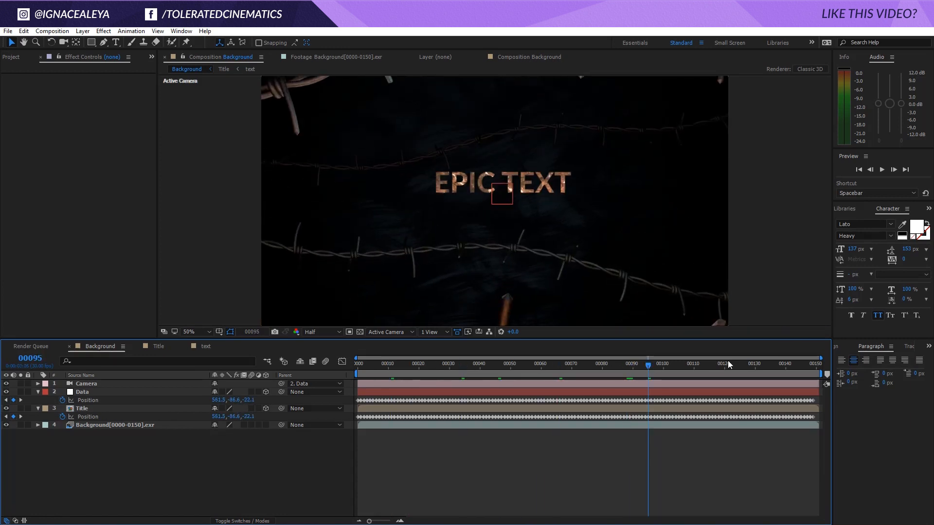
{"action": "left_click", "coordinate": [765, 368]}
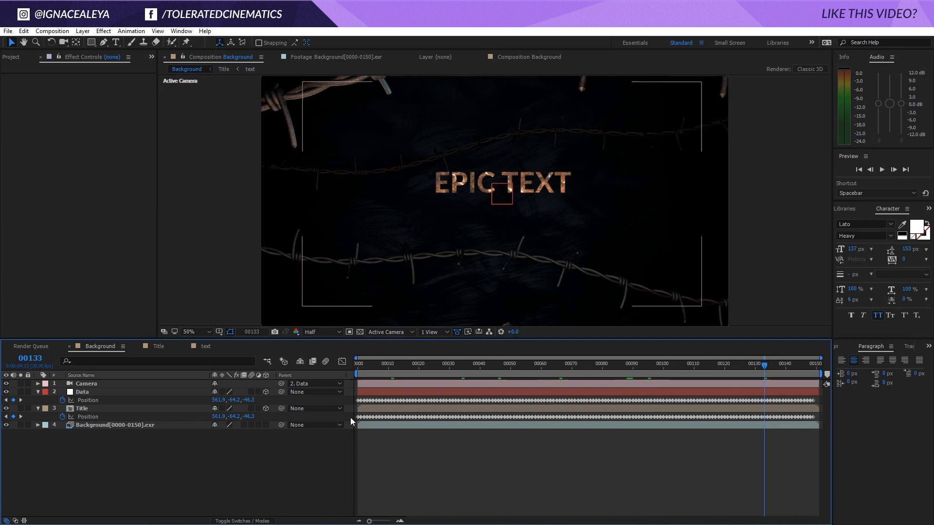